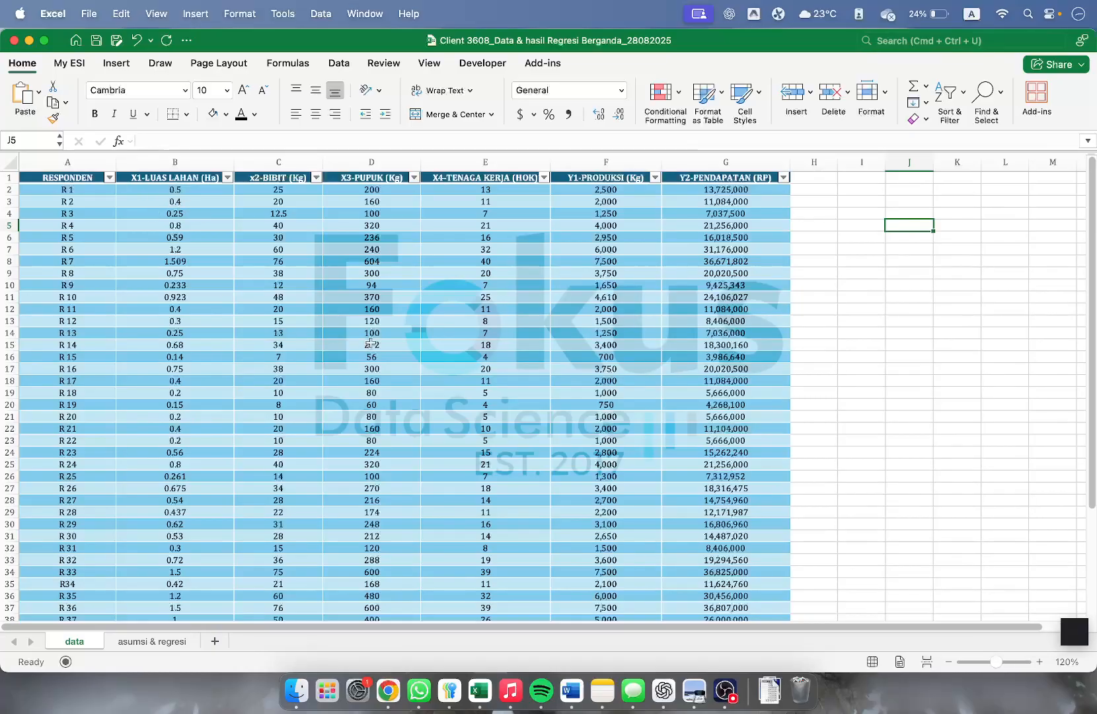
Enlarge the data sheet to 130% and review the predictor columns X1 to X4 and the outcome columns Y1-PRODUKSI and Y2-PENDAPATAN.
scroll(374, 344, "down", 5)
scroll(384, 363, "up", 5)
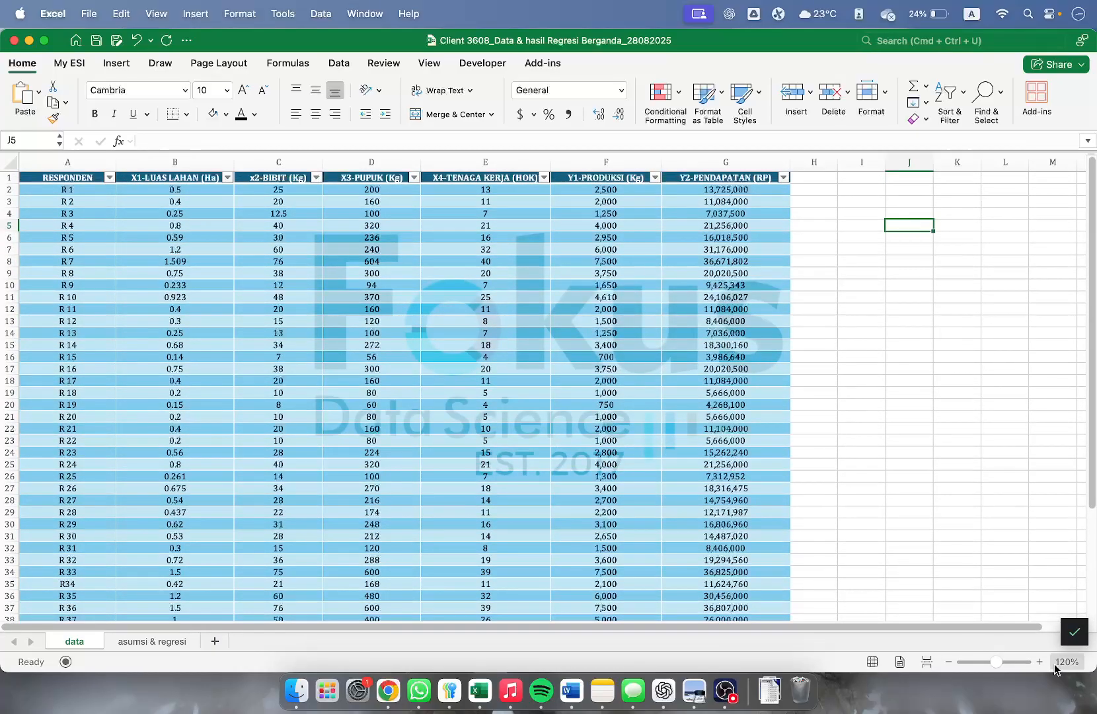
left_click(1040, 662)
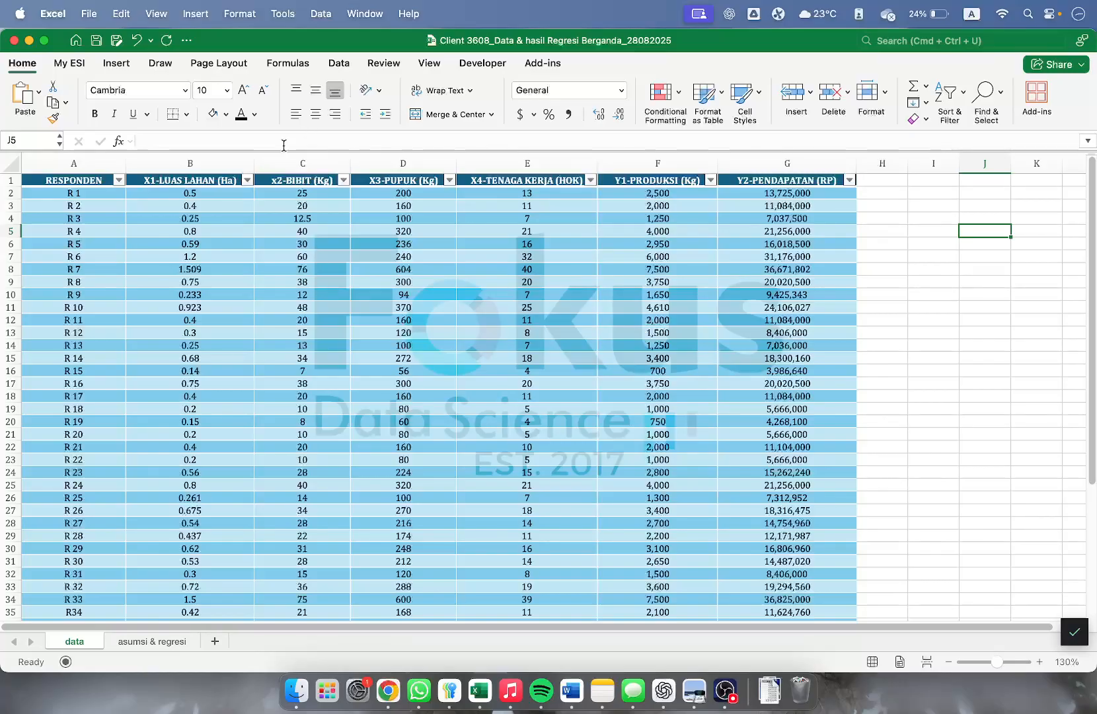
left_click(206, 178)
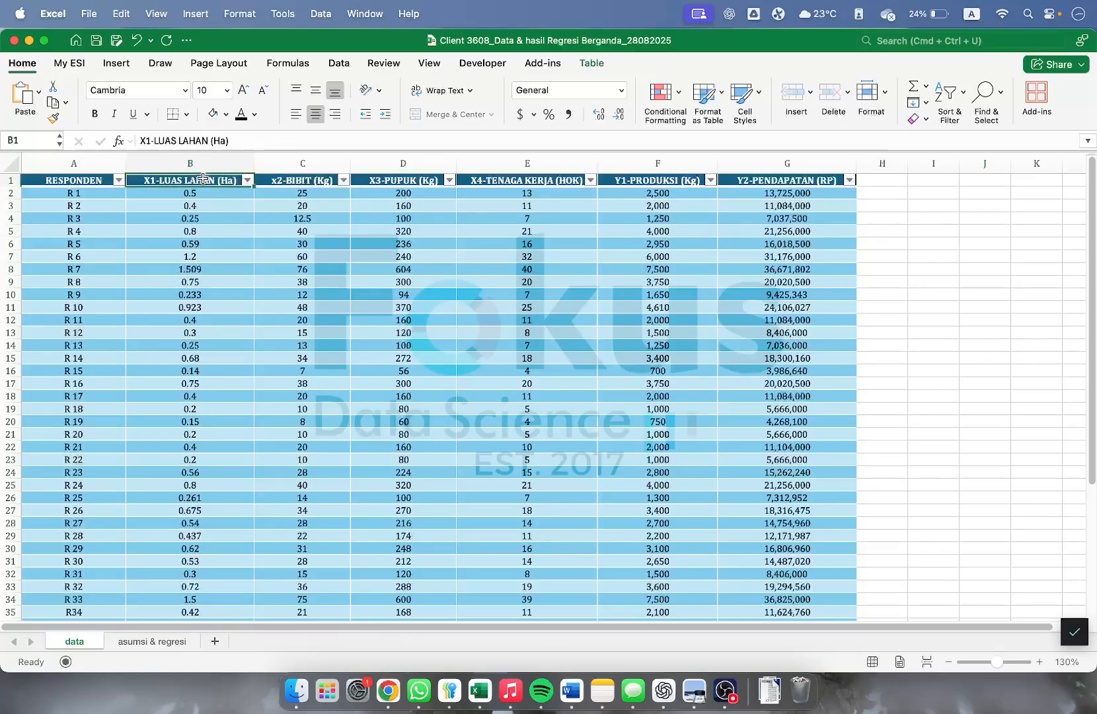
left_click(277, 178)
left_click(394, 180)
left_click(511, 180)
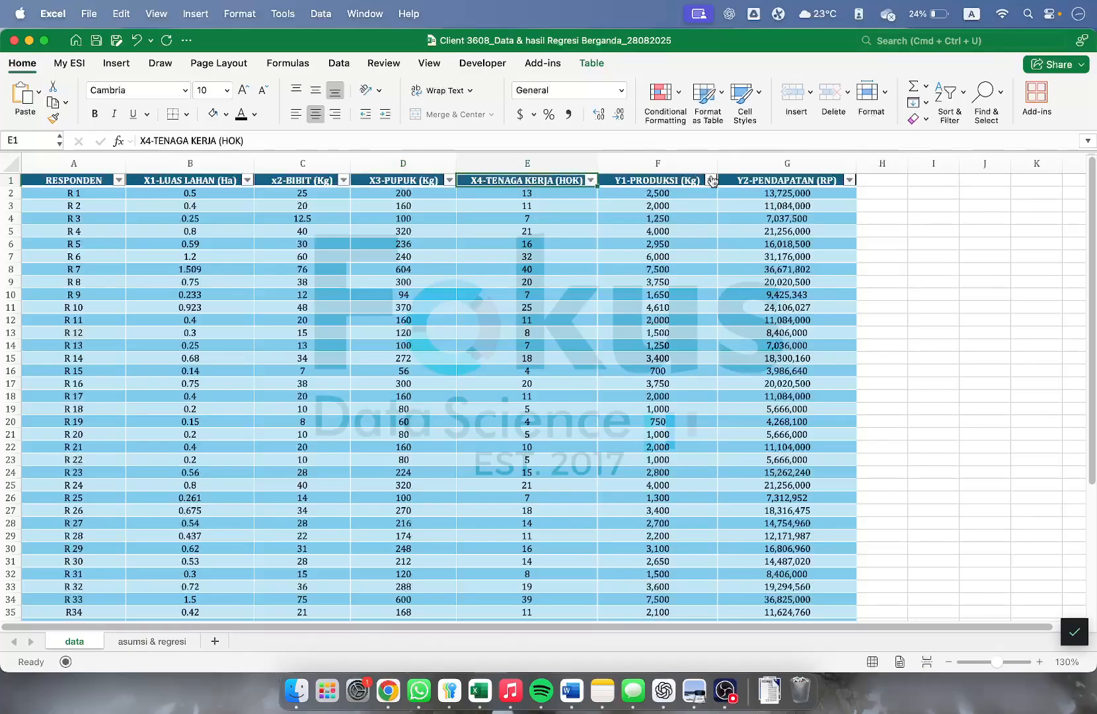
left_click_drag(669, 178, 664, 321)
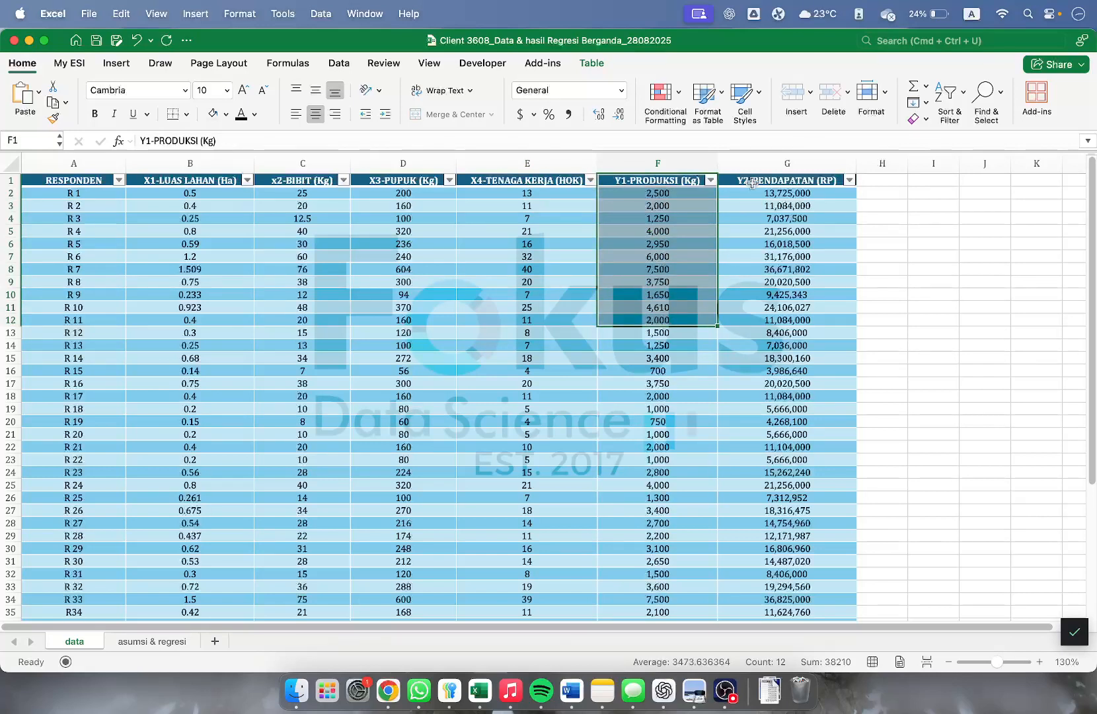
left_click_drag(751, 180, 744, 304)
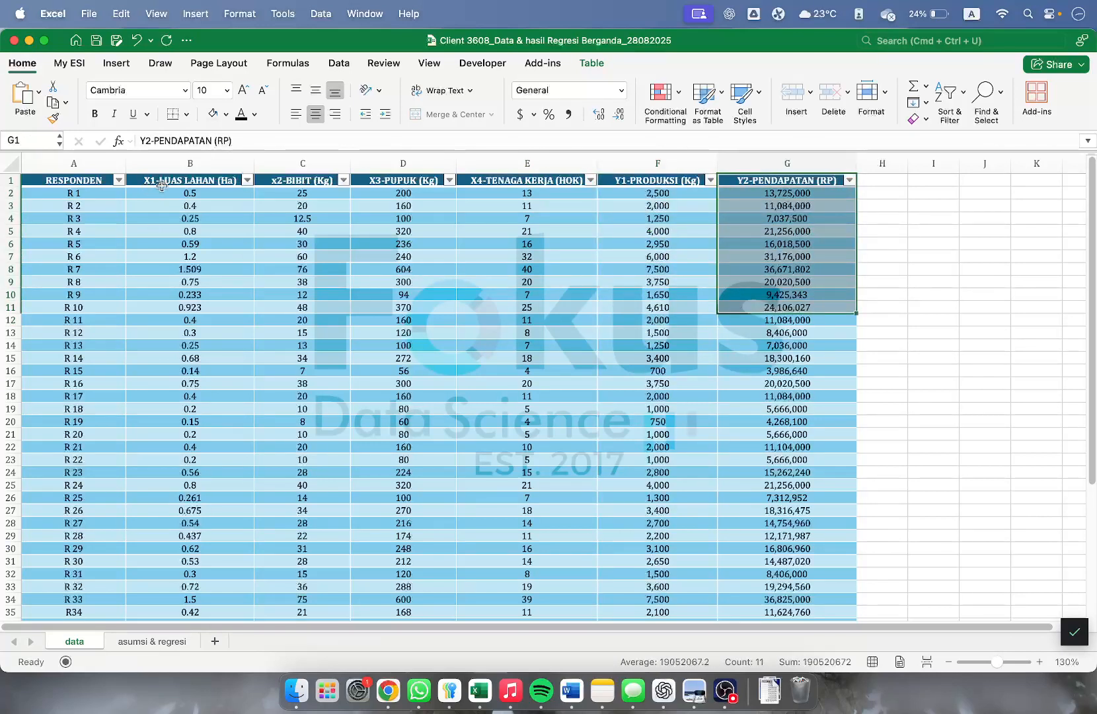
Examine how the X1 to X4 respondent values relate to Y1-PRODUKSI, and look through the table down to the variable list.
left_click_drag(179, 182, 180, 283)
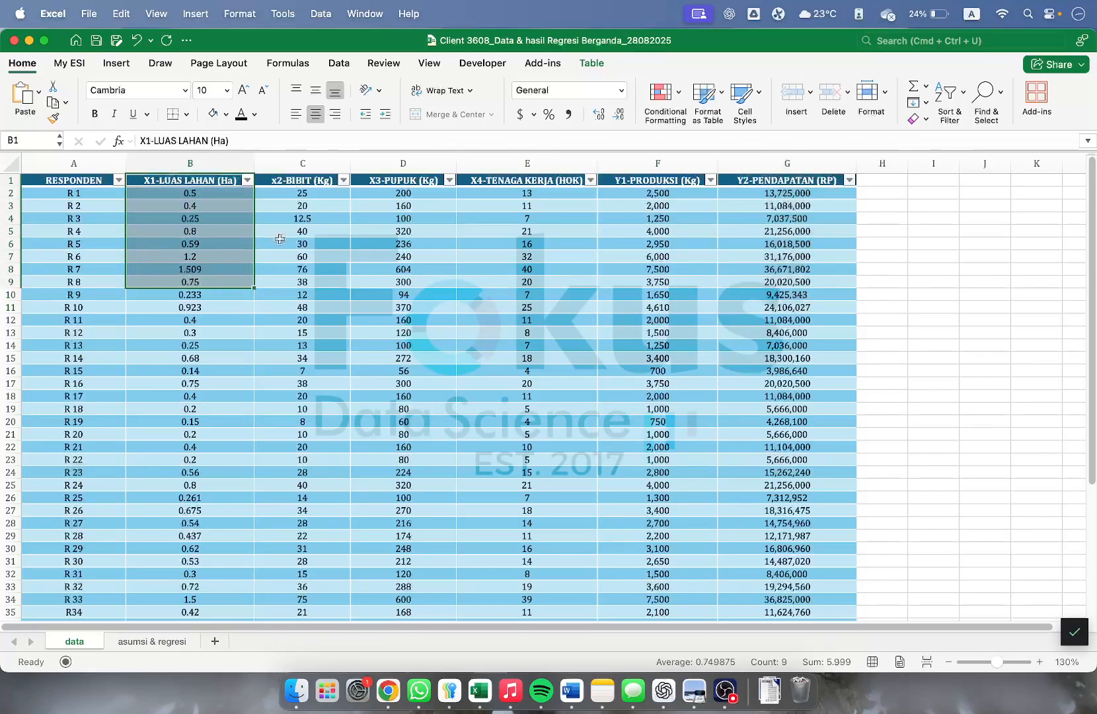
left_click_drag(302, 181, 290, 275)
left_click(237, 256)
left_click(304, 245)
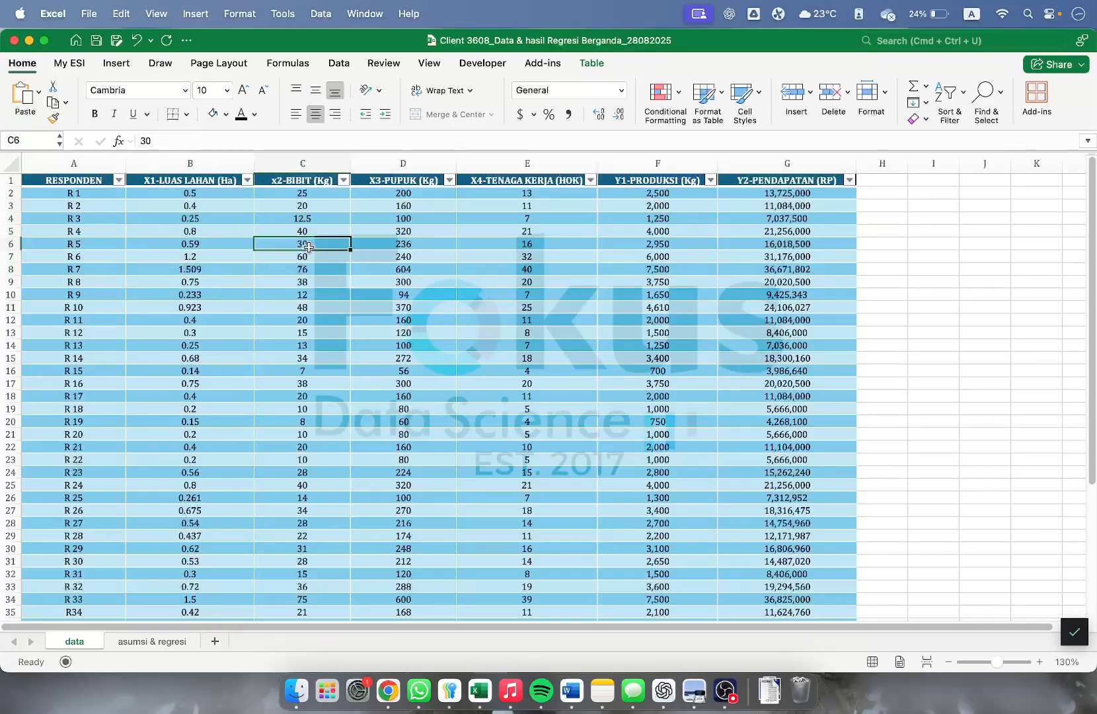
left_click(653, 180)
left_click_drag(640, 207, 641, 332)
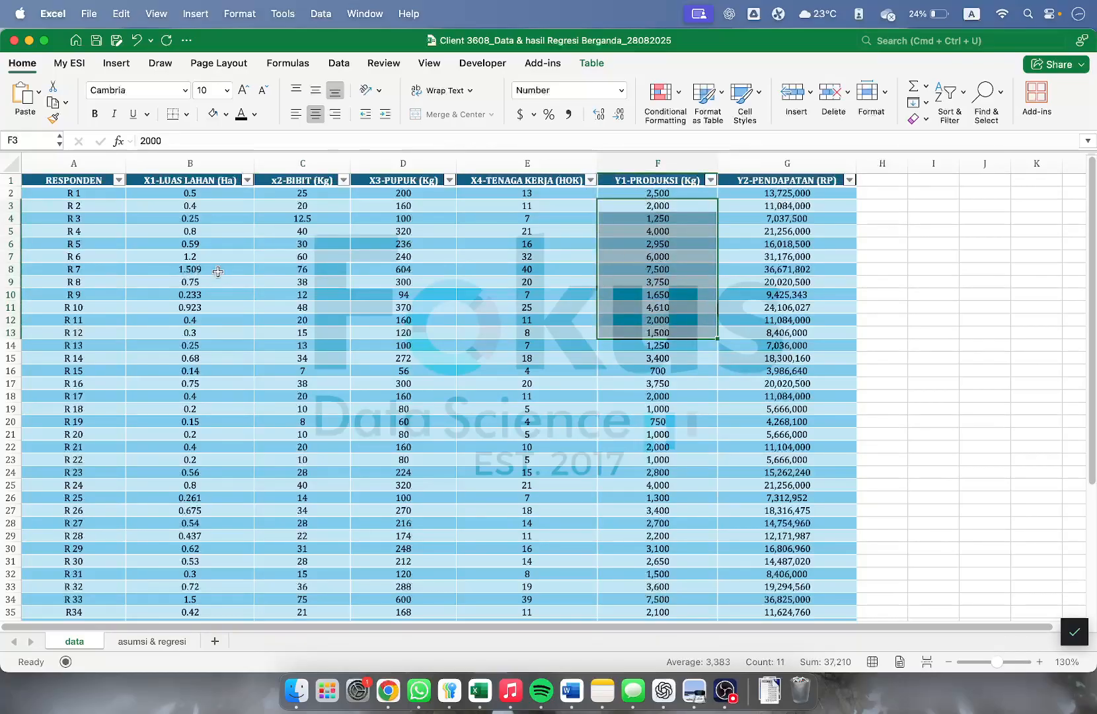
left_click(218, 271)
left_click(333, 264)
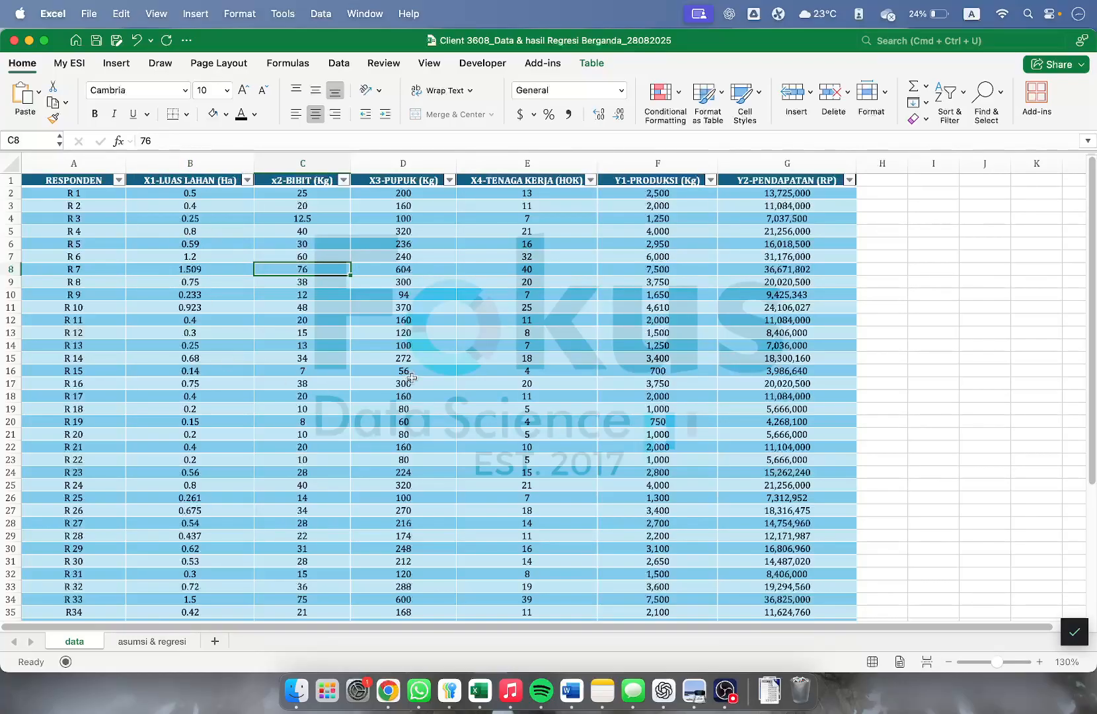
left_click(520, 333)
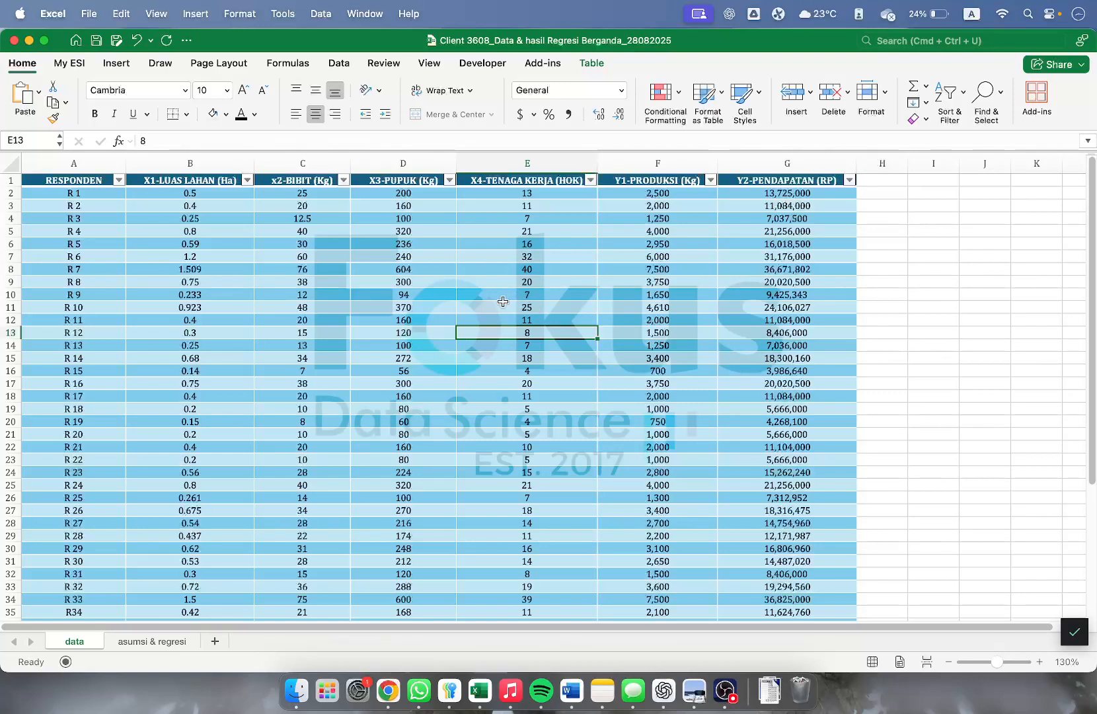
scroll(454, 291, "down", 10)
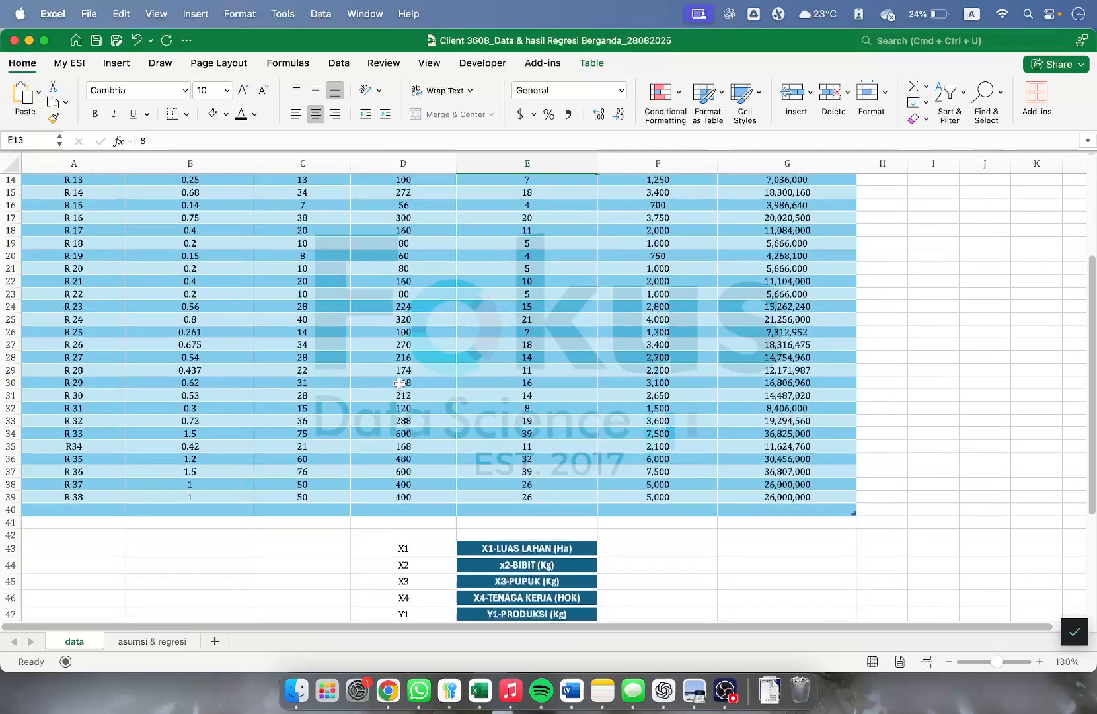
scroll(411, 493, "up", 10)
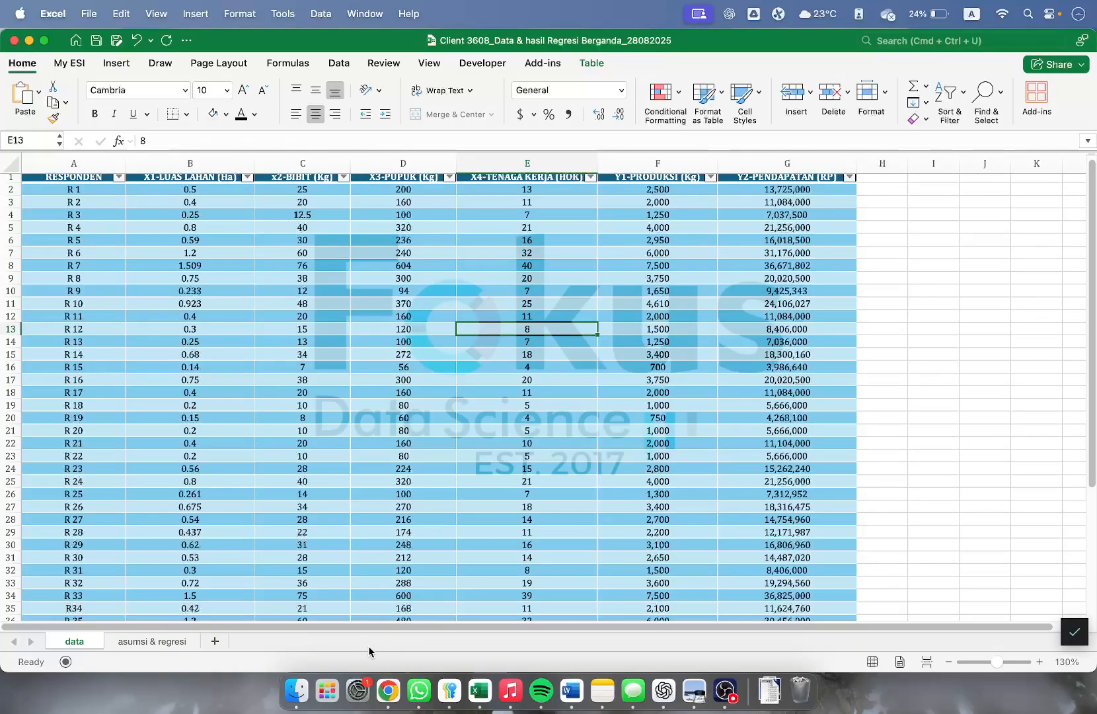
Launch IBM SPSS Statistics with an empty dataset.
left_click(327, 690)
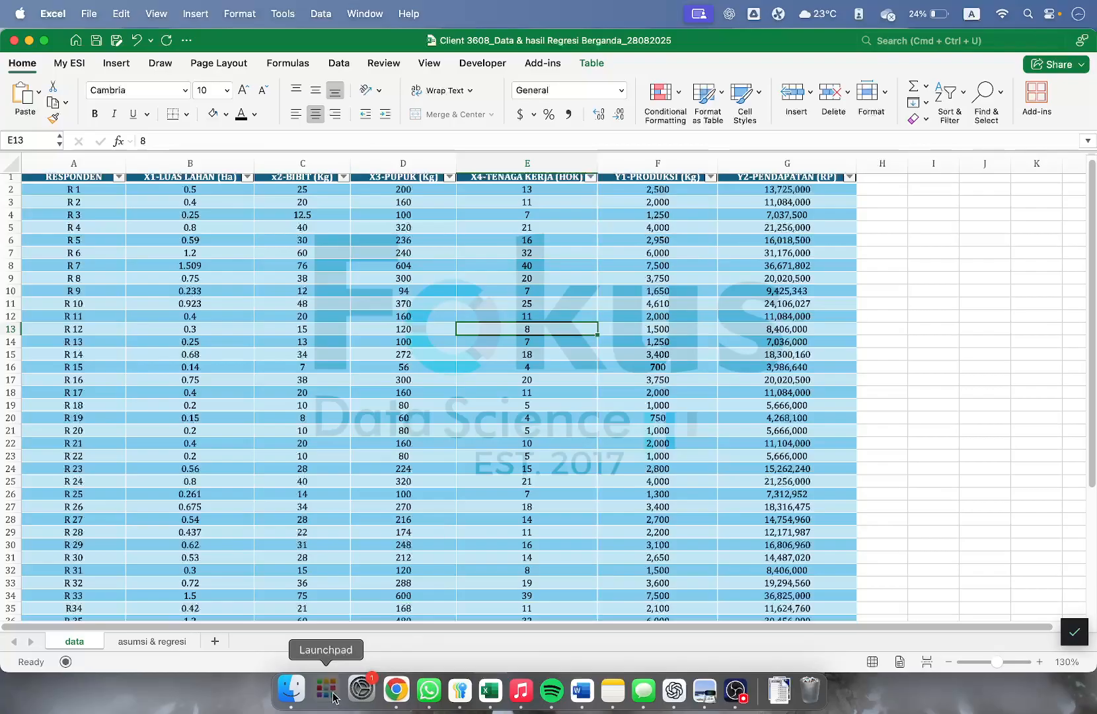
left_click(279, 124)
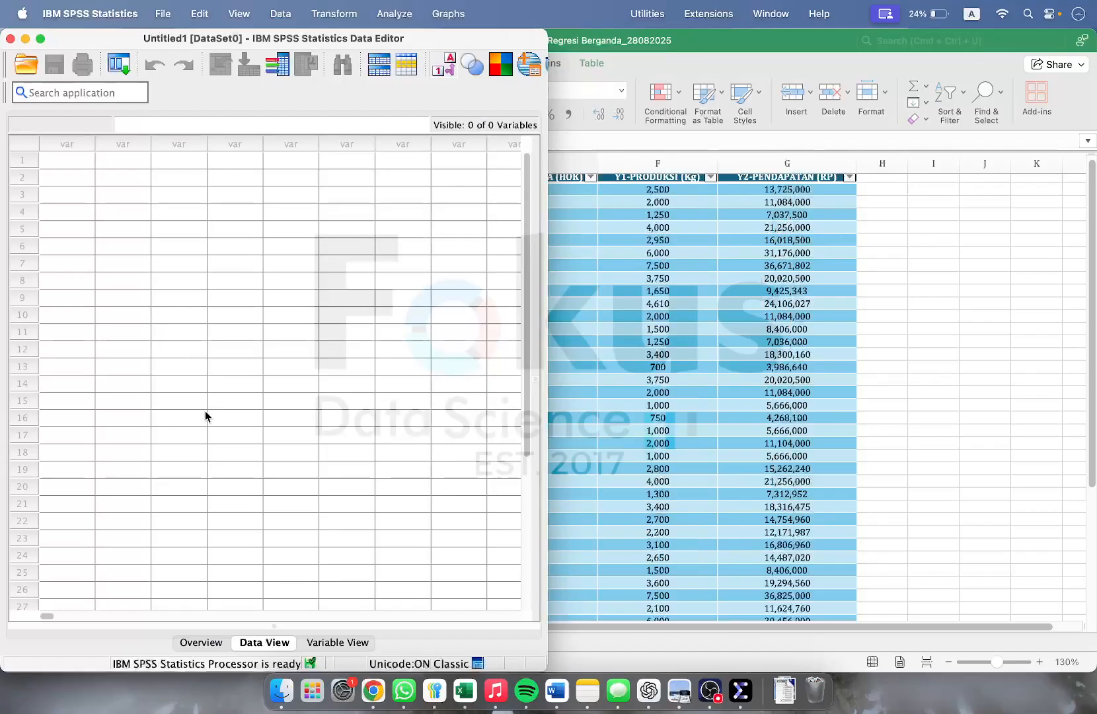
Switch to Excel and copy the variable codes X1, X2, X3, X4 and Y1 from D43:D47 below the table.
left_click(689, 219)
scroll(430, 344, "down", 10)
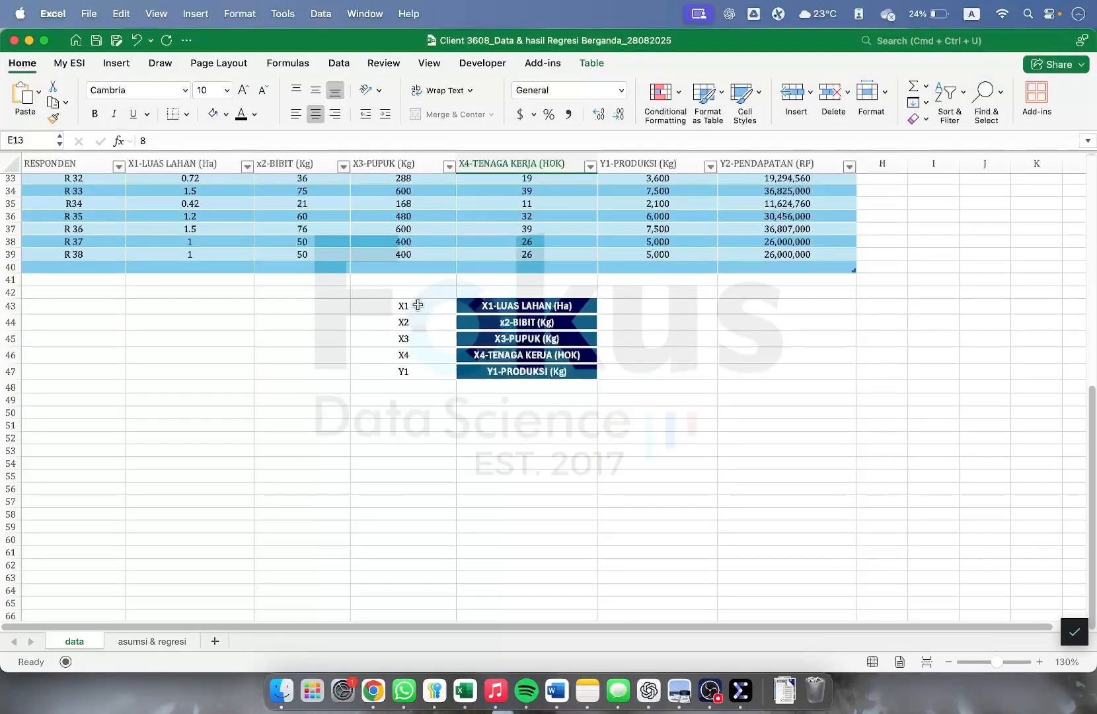
left_click_drag(418, 305, 418, 368)
right_click(419, 350)
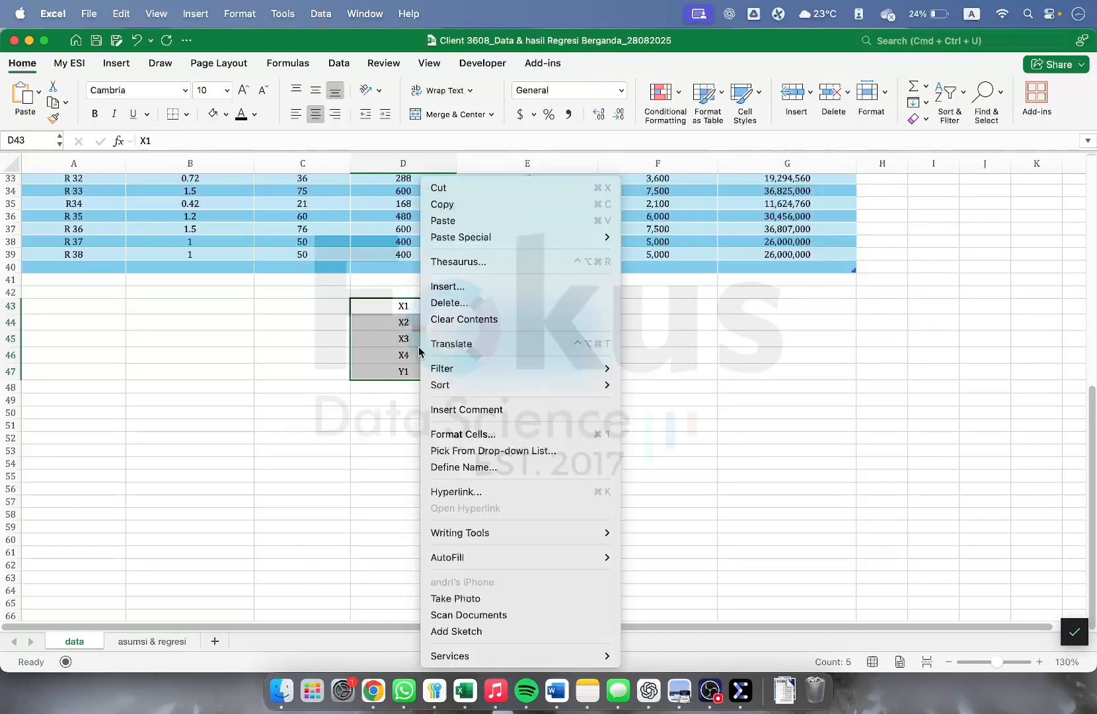
left_click(462, 204)
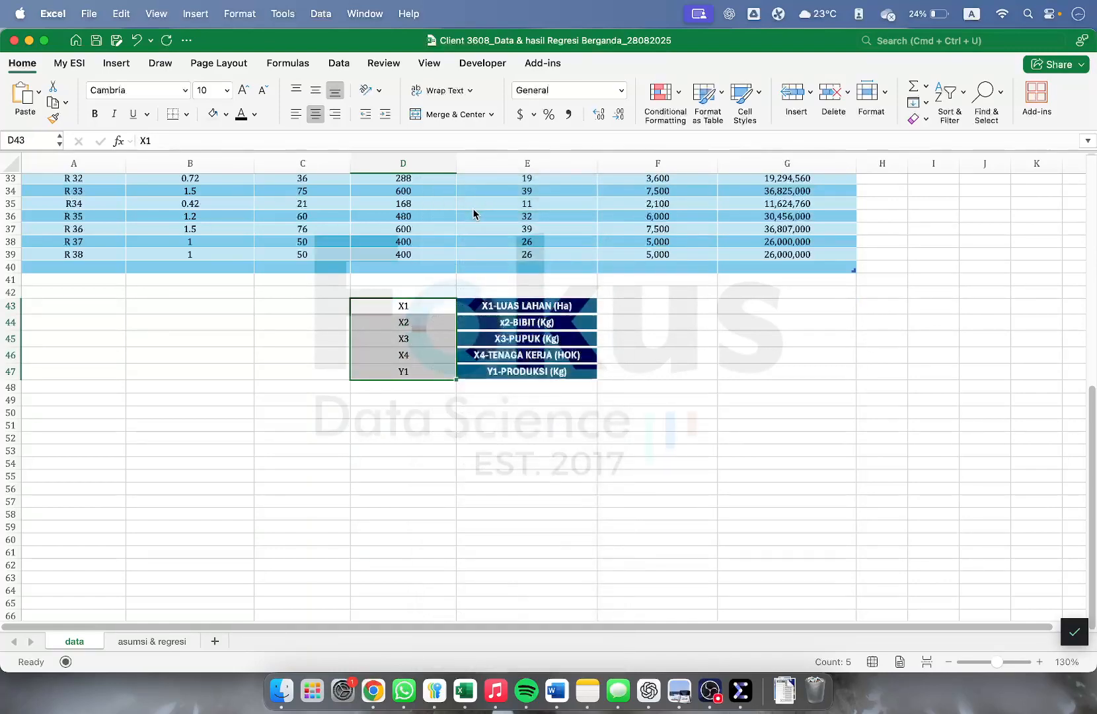
Place the Excel workbook beside the SPSS Data Editor, switch to SPSS and show the Variable View.
left_click_drag(685, 41, 1095, 60)
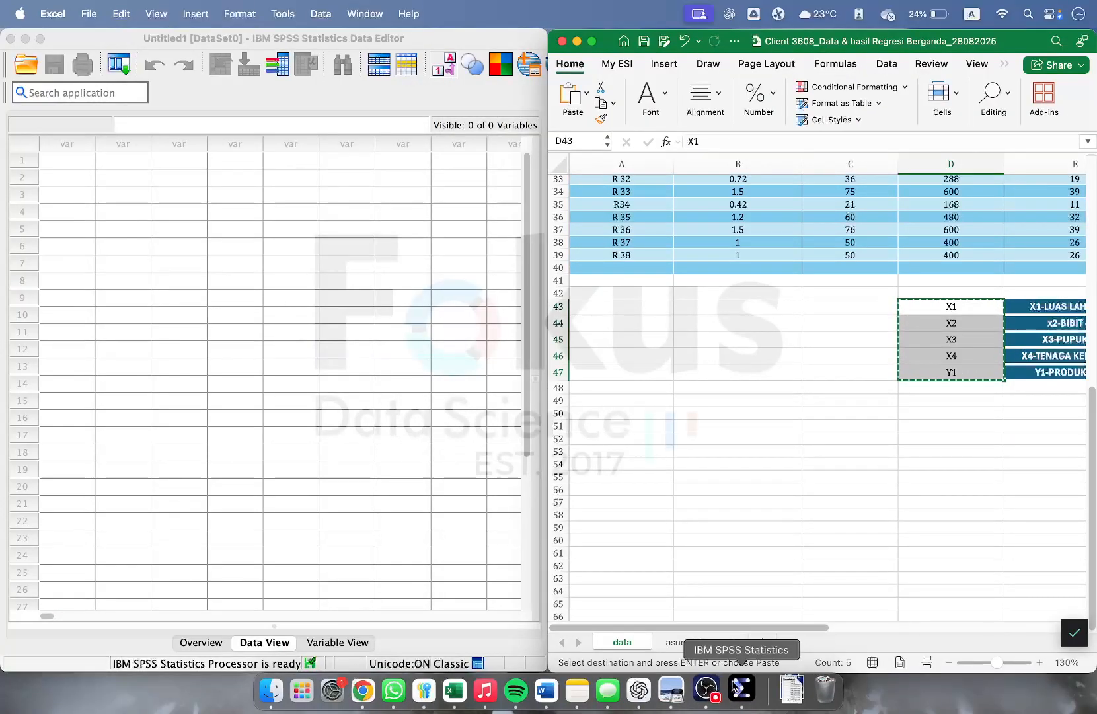
left_click(739, 688)
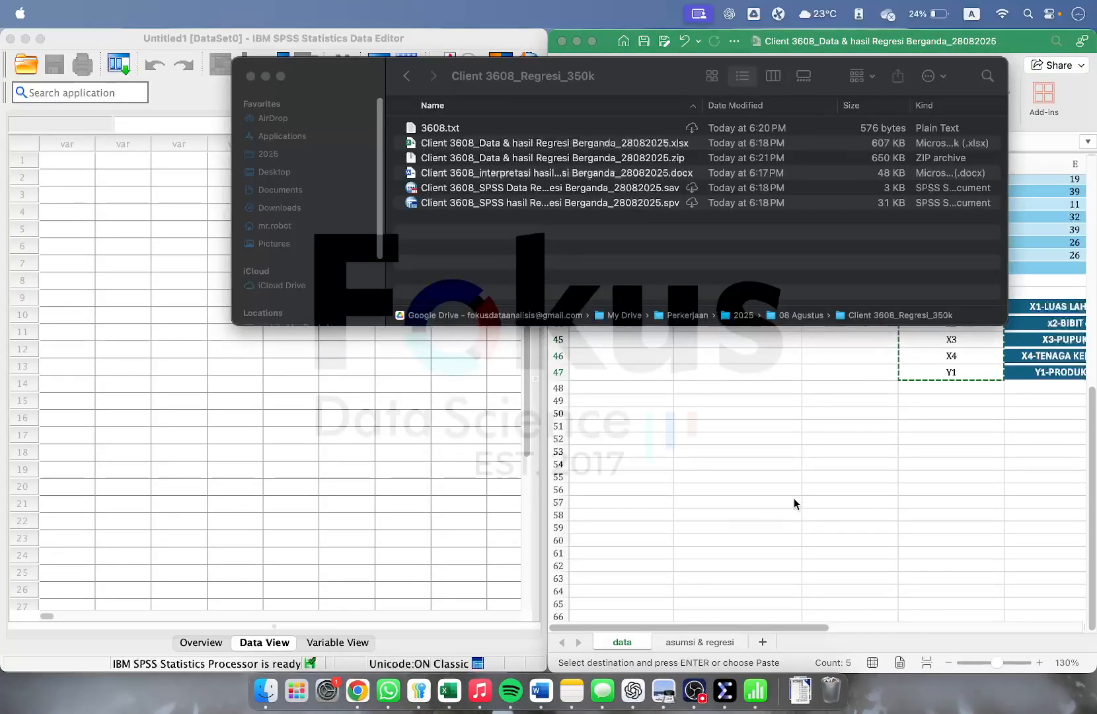
left_click(794, 500)
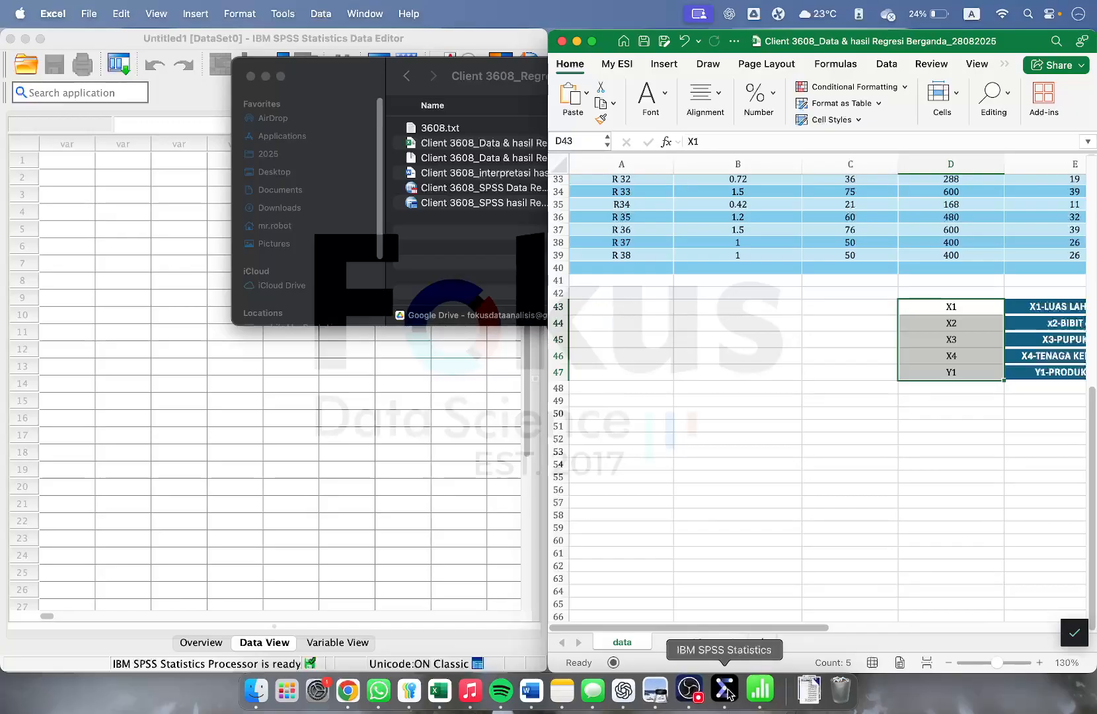
left_click(728, 688)
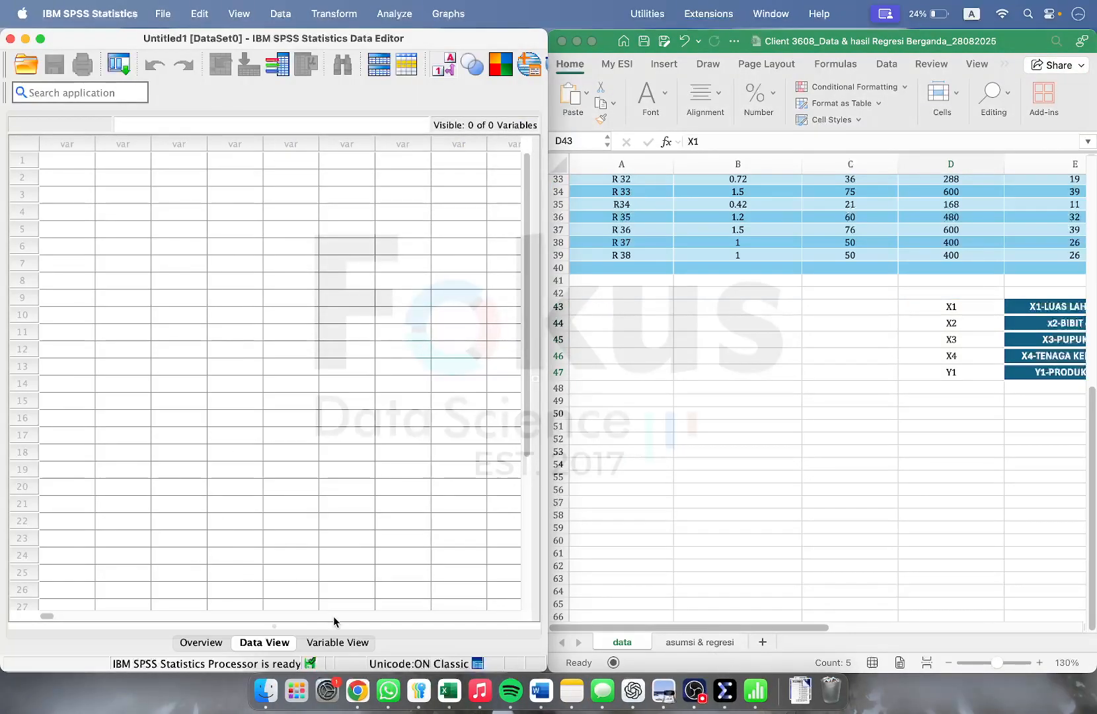
left_click(341, 642)
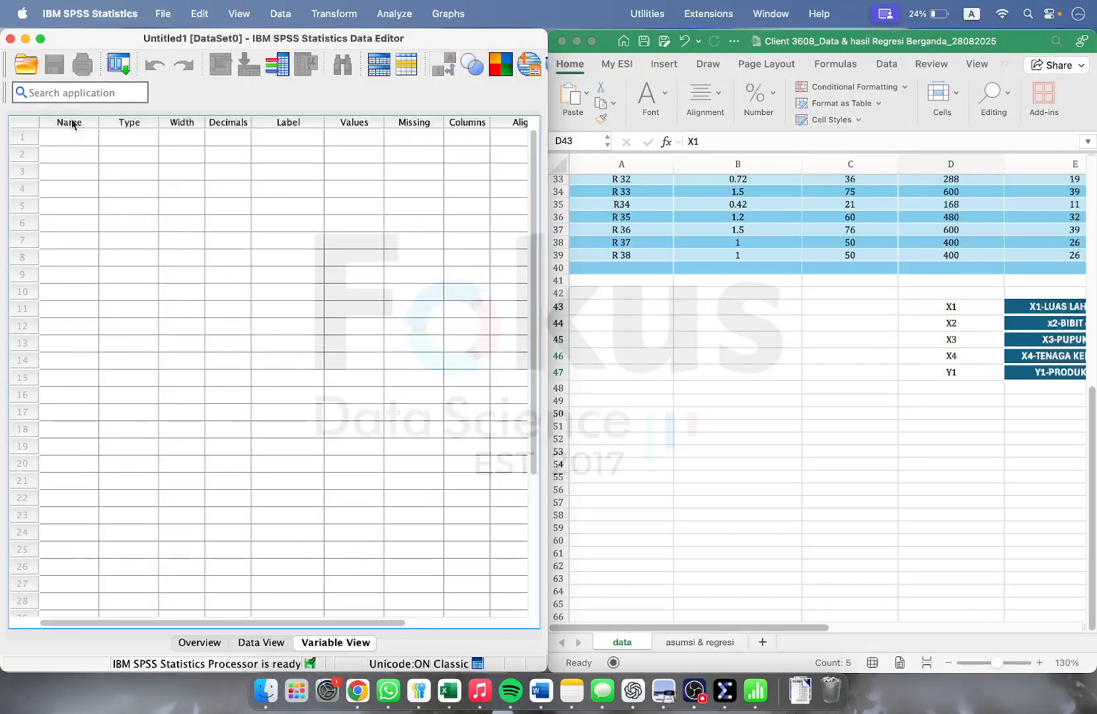
right_click(66, 137)
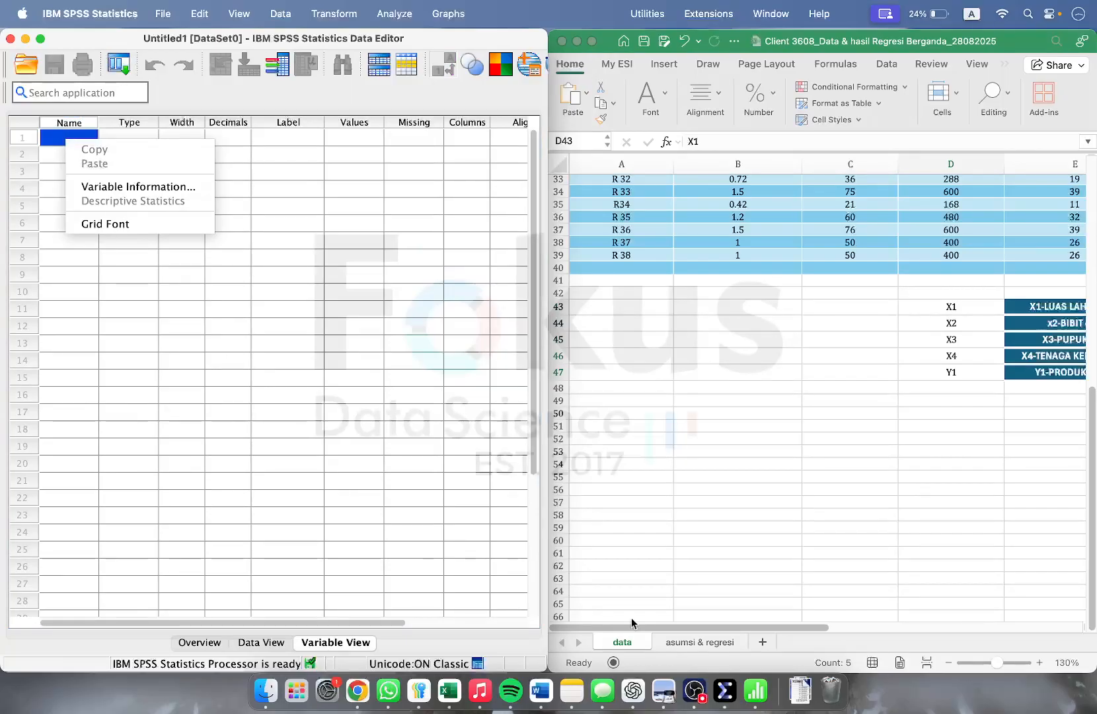
Switch to Numbers, copy the codes X1 to Y1 from D43:D47 and paste them into SPSS as variable names from row 1.
left_click(755, 690)
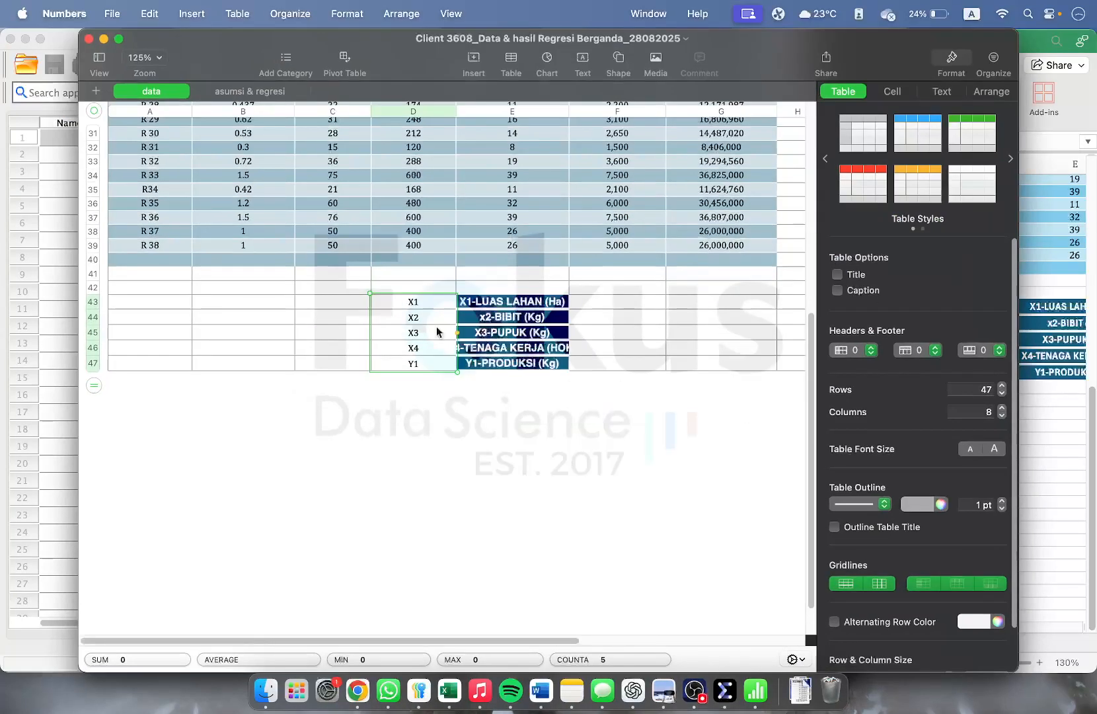
right_click(436, 332)
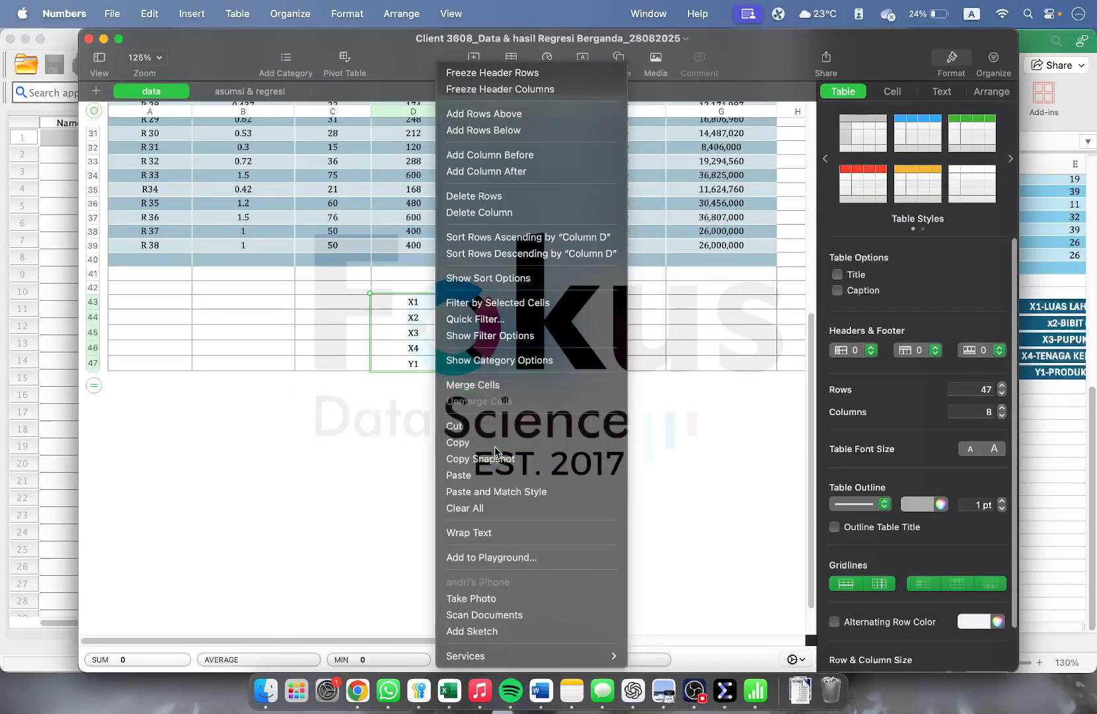
left_click(494, 446)
left_click(59, 148)
left_click(66, 138)
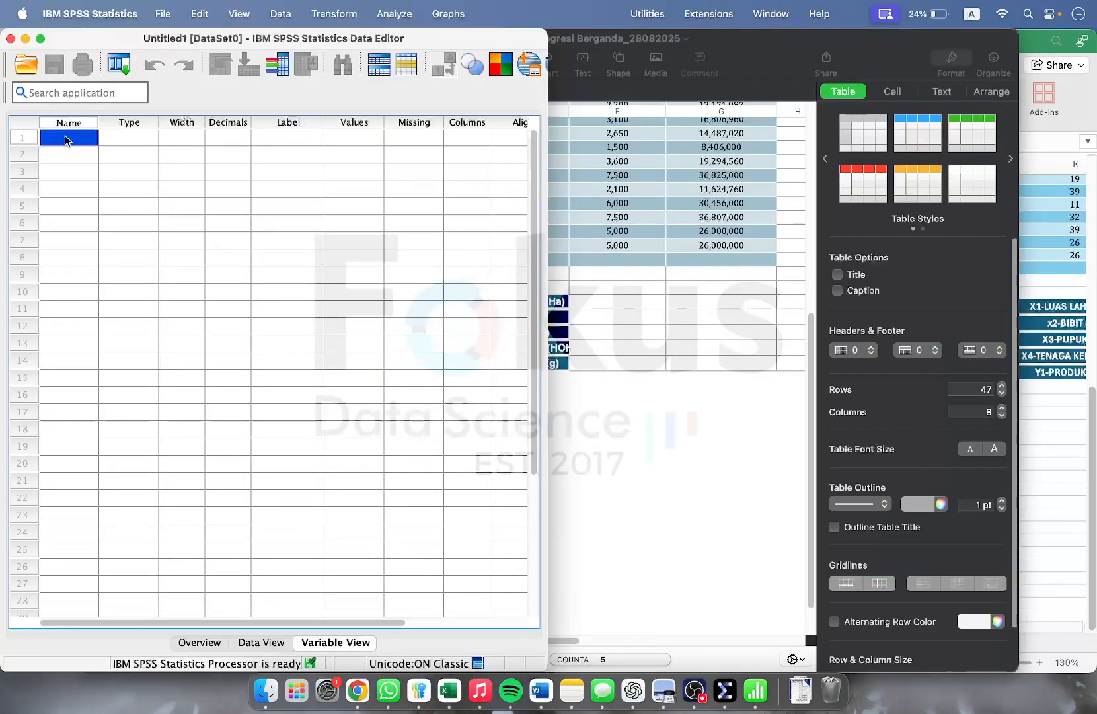
right_click(66, 138)
left_click(93, 162)
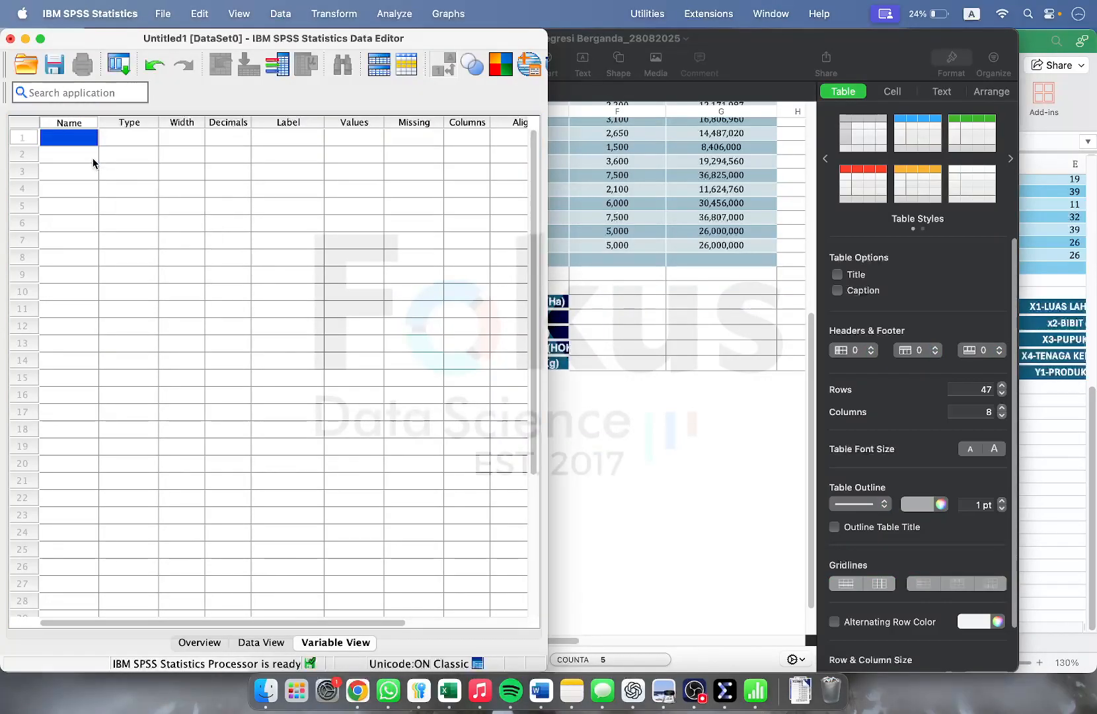
Copy the variable descriptions in E43:E47 from Numbers and paste them into SPSS as the labels of X1 to Y1.
left_click(578, 281)
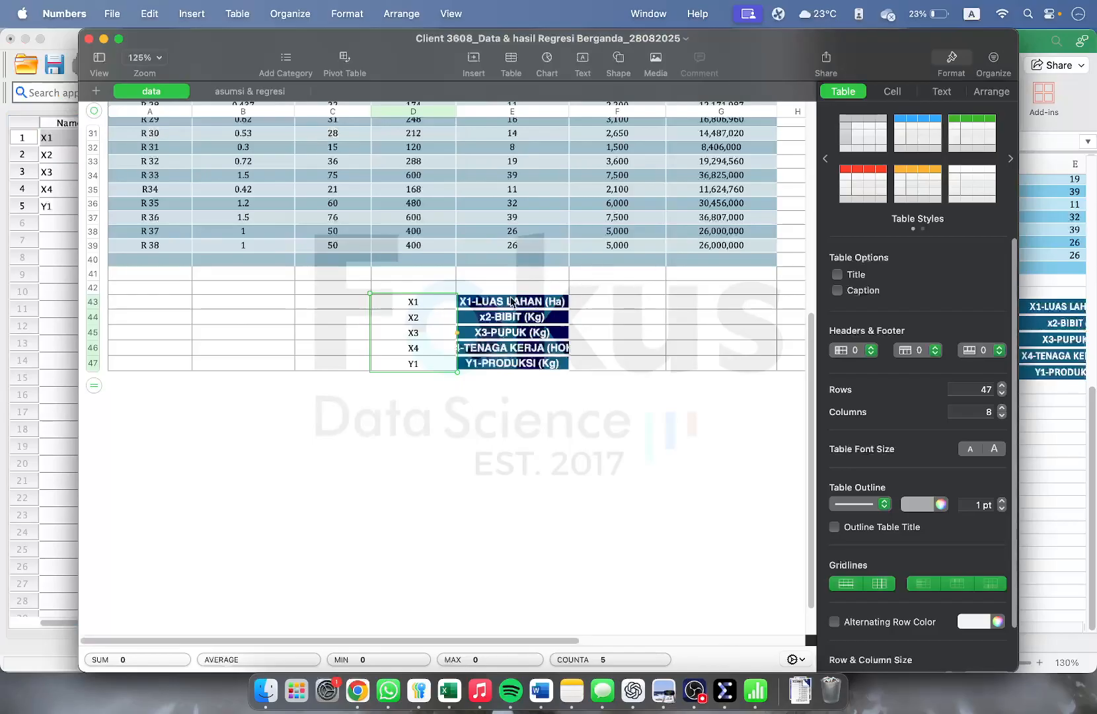
left_click_drag(512, 301, 517, 362)
right_click(516, 362)
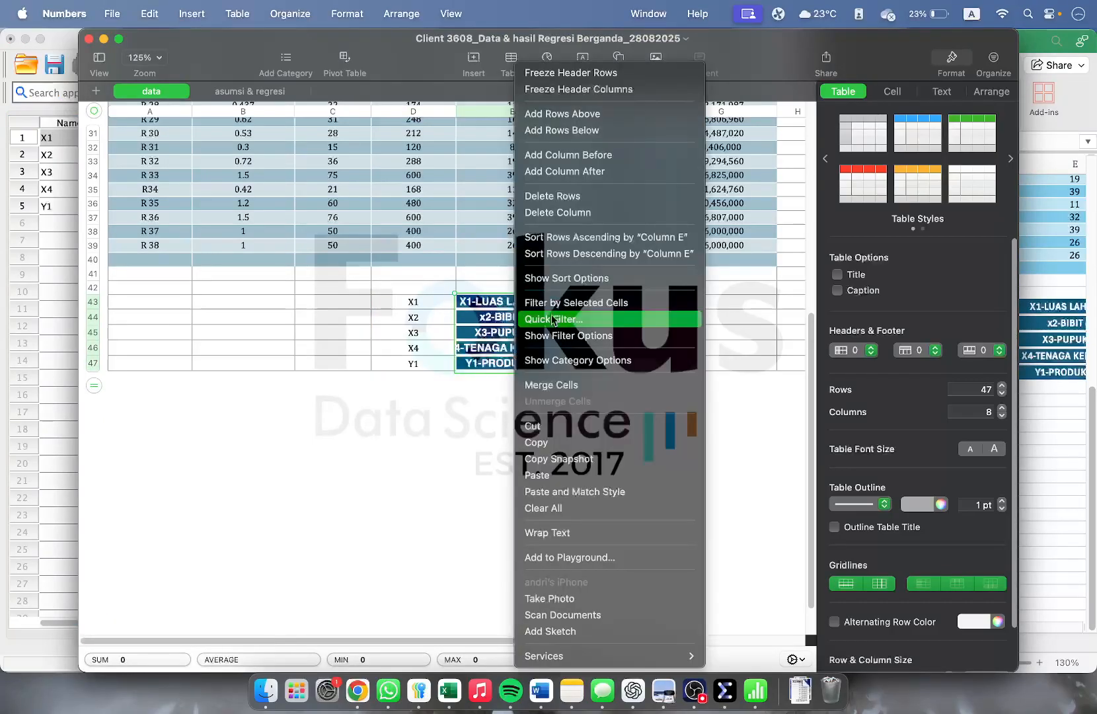
left_click(559, 442)
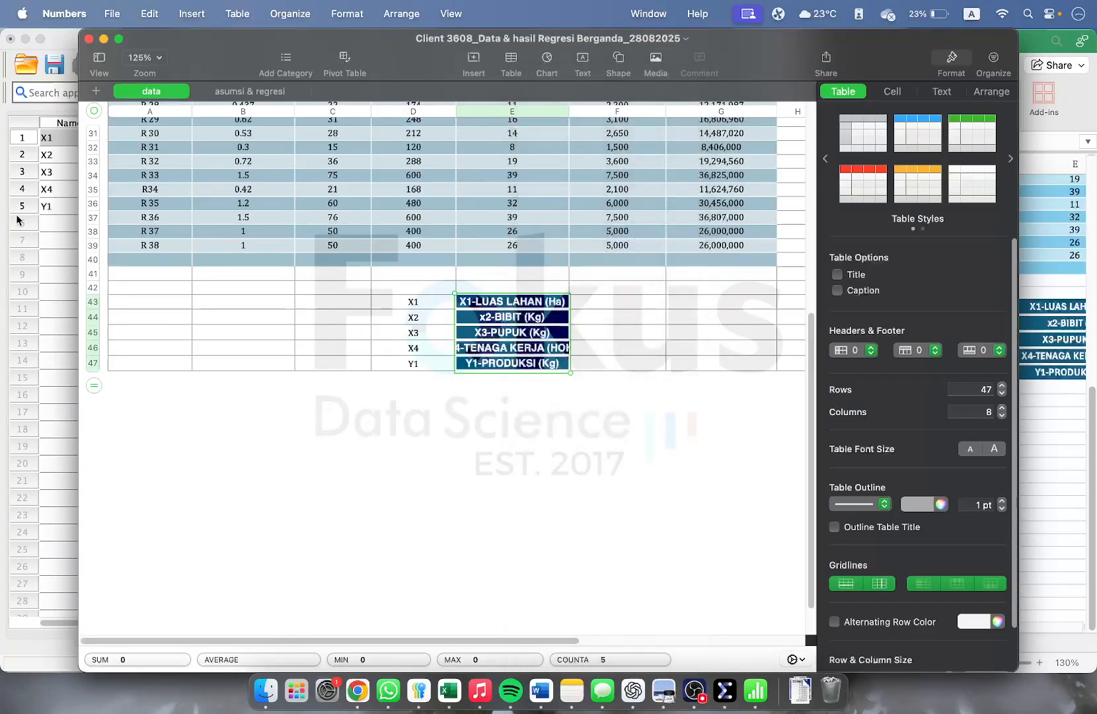
left_click(47, 222)
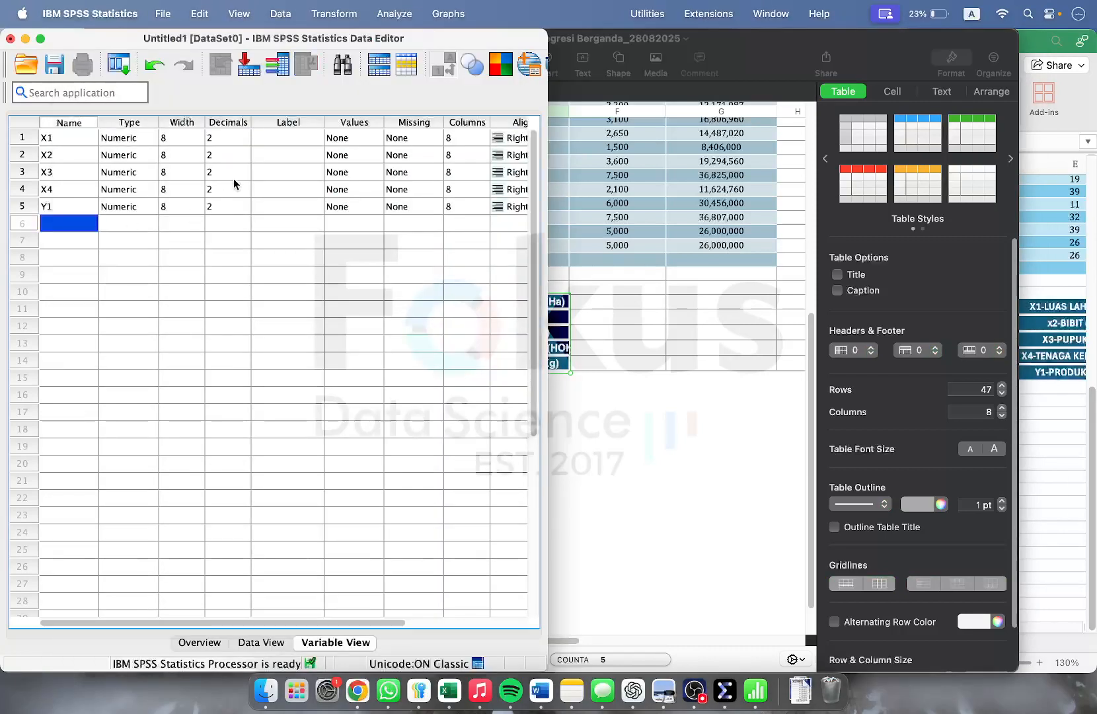
left_click(276, 135)
right_click(280, 134)
left_click(300, 158)
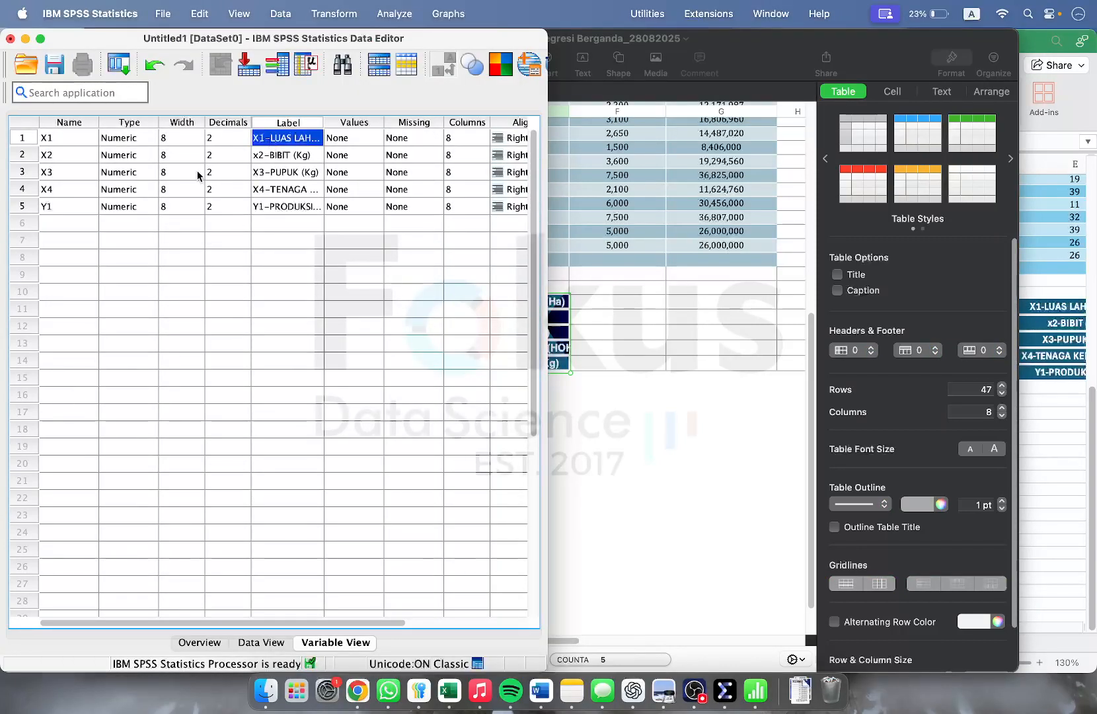
Show the SPSS Data View, then switch to Excel and copy the X1 to Y1 respondent values in B2:F39.
left_click(260, 642)
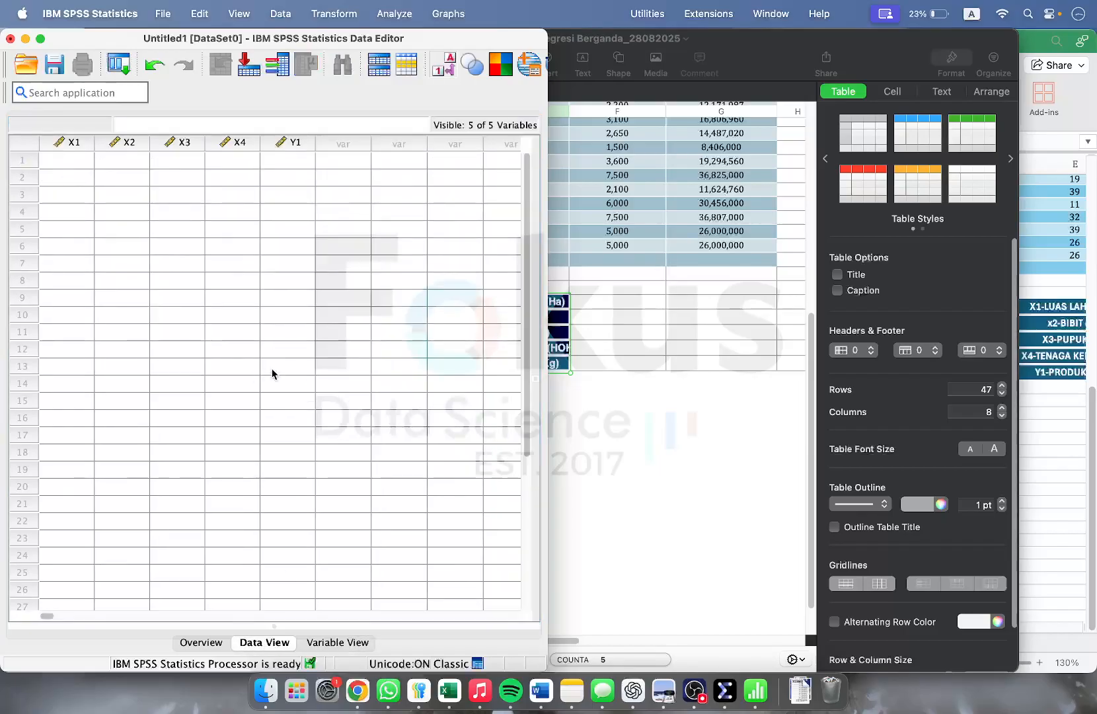
left_click(1092, 386)
scroll(839, 390, "up", 10)
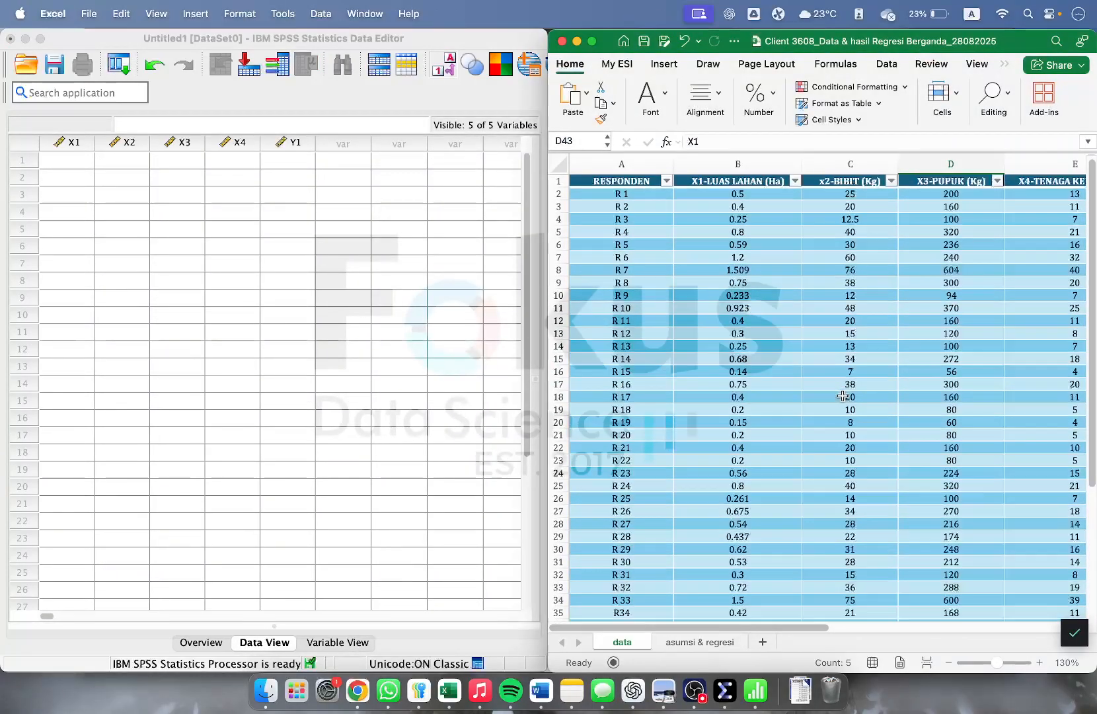
left_click(732, 192)
scroll(872, 255, "right", 5)
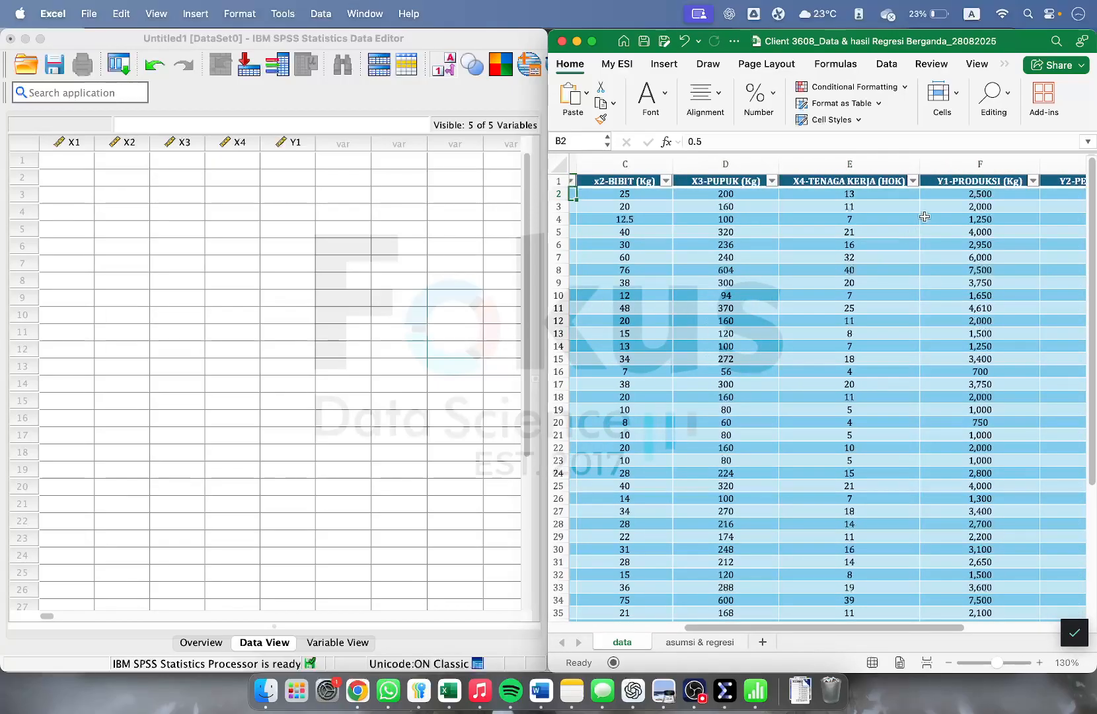
scroll(920, 213, "down", 10)
left_click(989, 343, "shift")
scroll(964, 324, "left", 3)
scroll(965, 323, "up", 10)
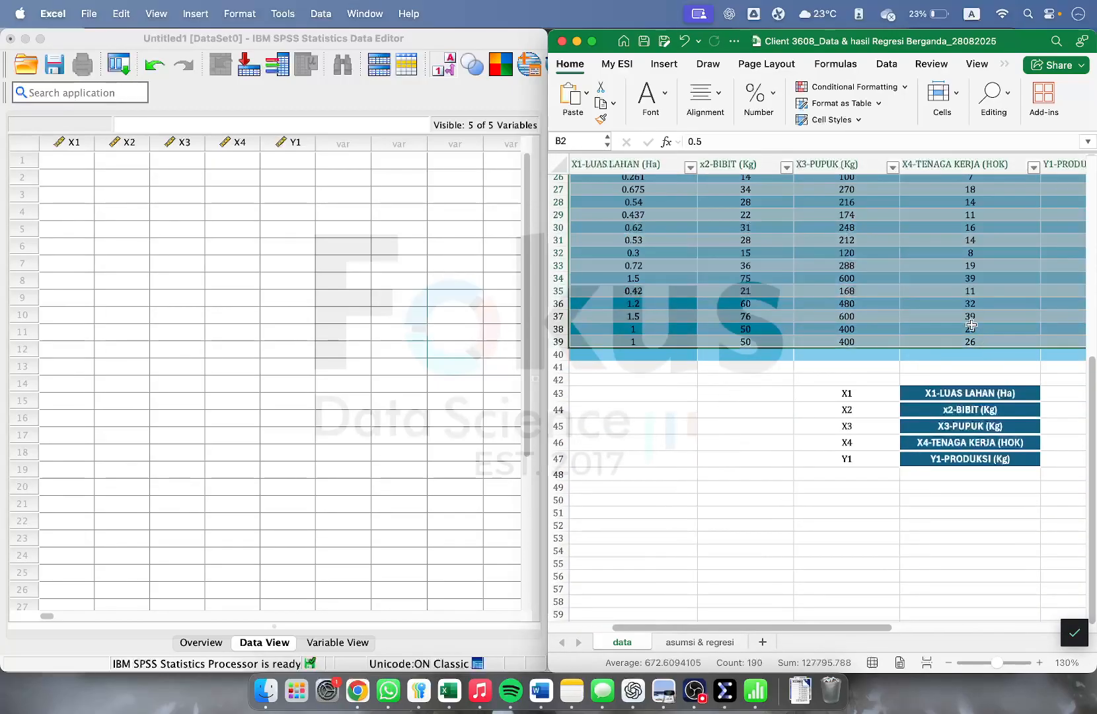
scroll(957, 320, "right", 4)
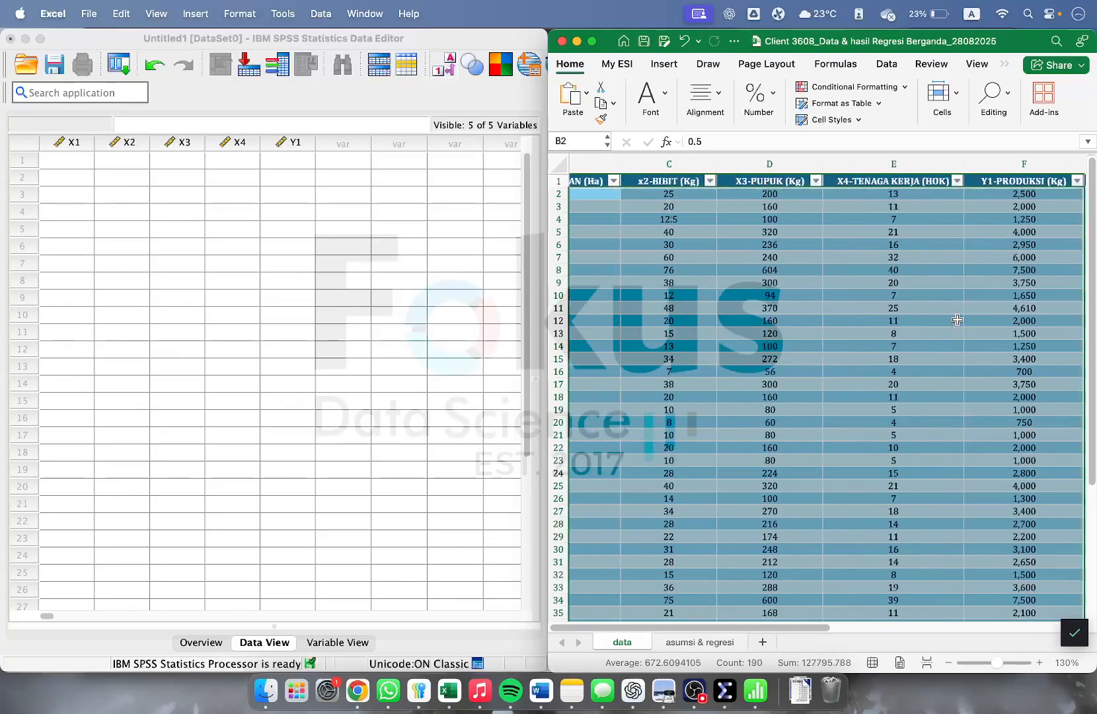
right_click(848, 255)
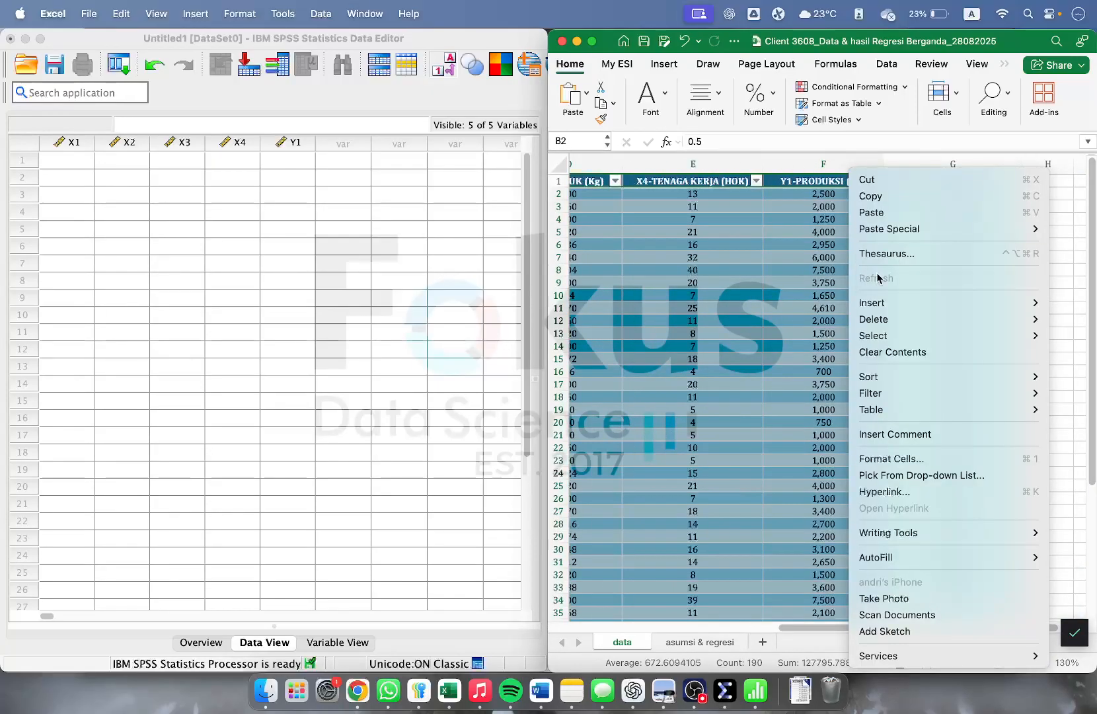
left_click(885, 196)
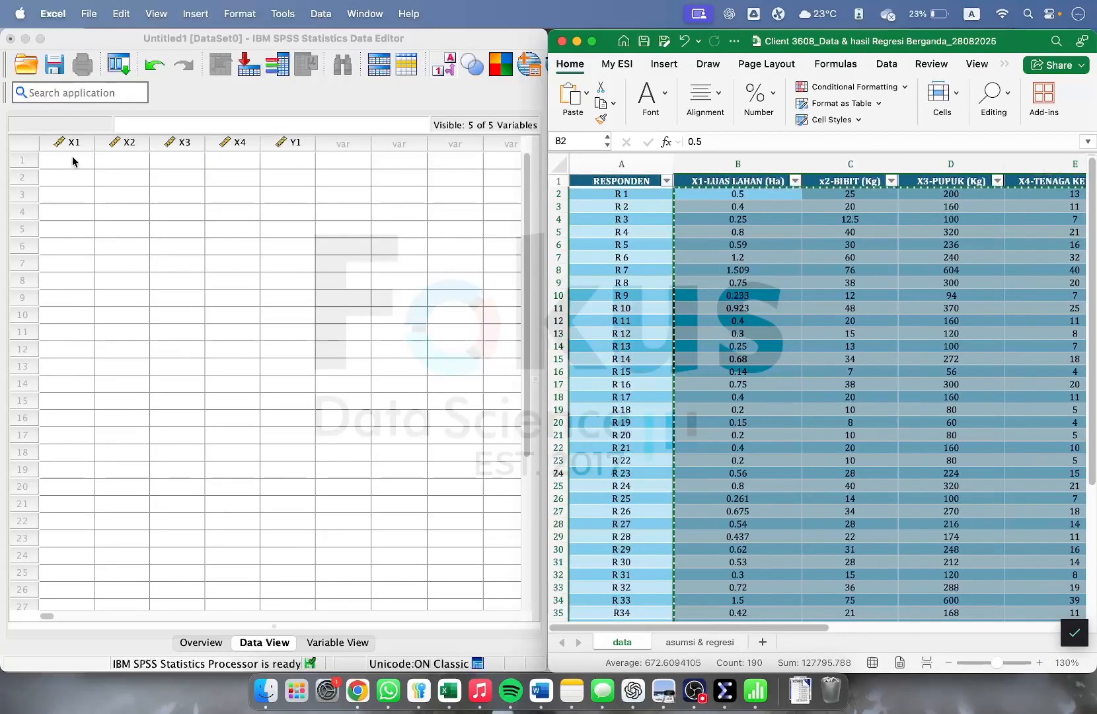
Paste the copied values into the SPSS Data View starting at row 1 of X1, and check the rows.
left_click(66, 160)
right_click(68, 160)
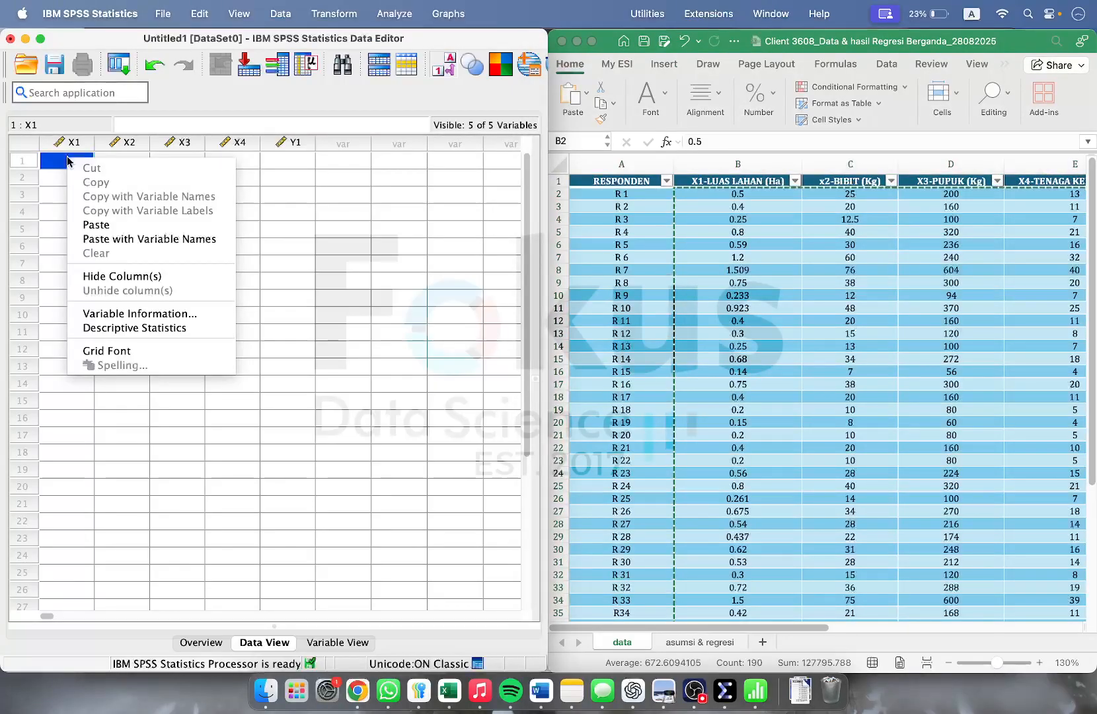
left_click(103, 227)
scroll(146, 301, "down", 15)
scroll(146, 302, "up", 15)
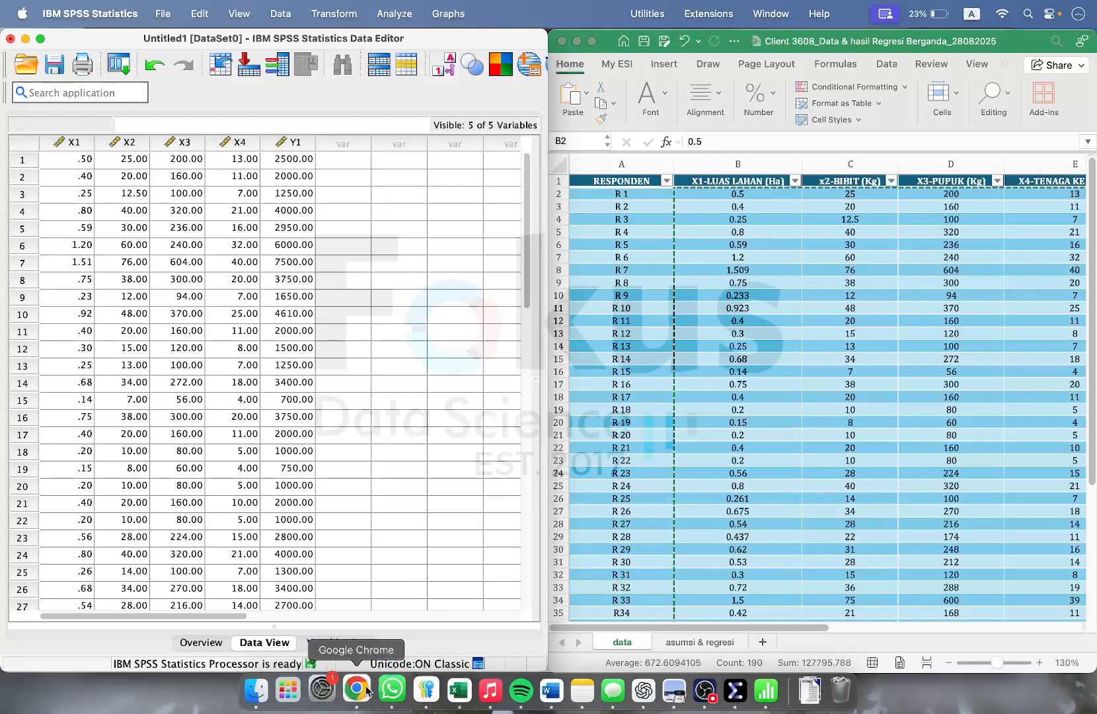
Open the "interpretasi hasil" Word document from Finder and review its classical assumption tests and multiple regression sections.
left_click(267, 687)
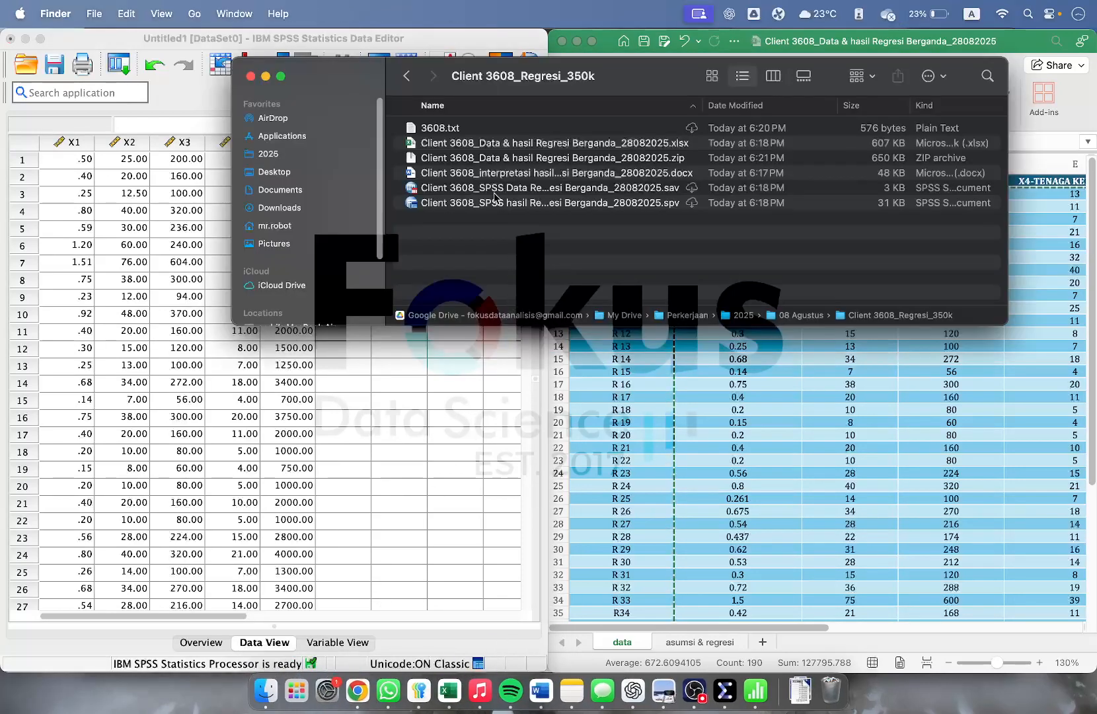
double_click(494, 176)
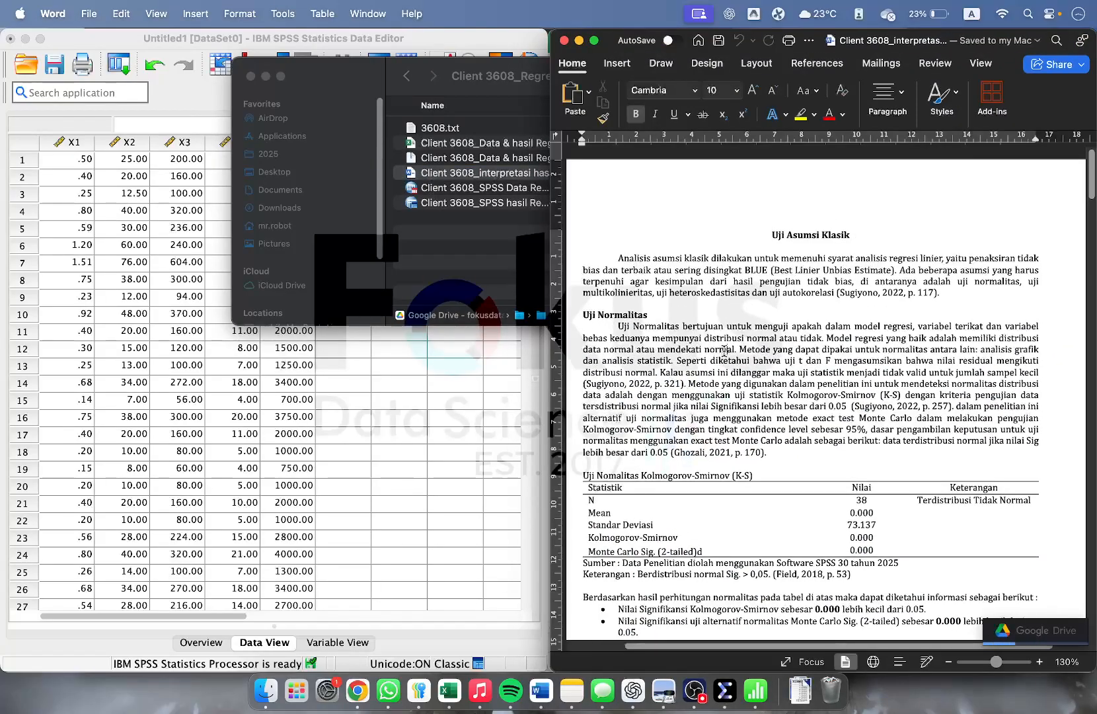
left_click_drag(746, 237, 945, 299)
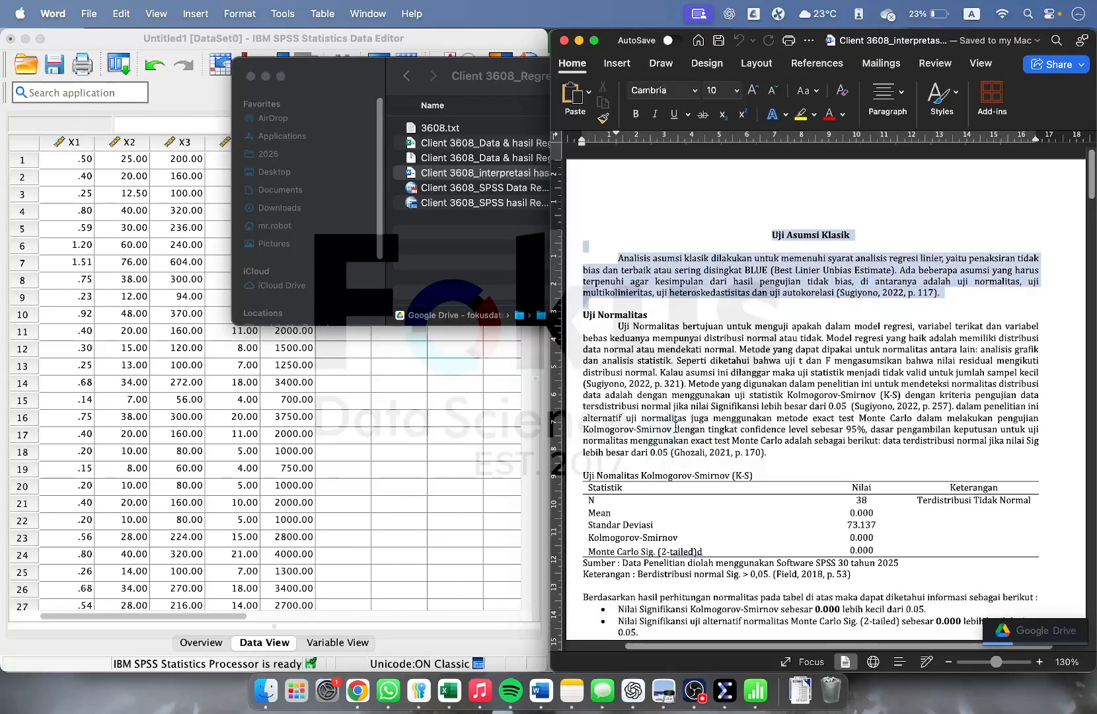
left_click(755, 289)
scroll(772, 387, "down", 5)
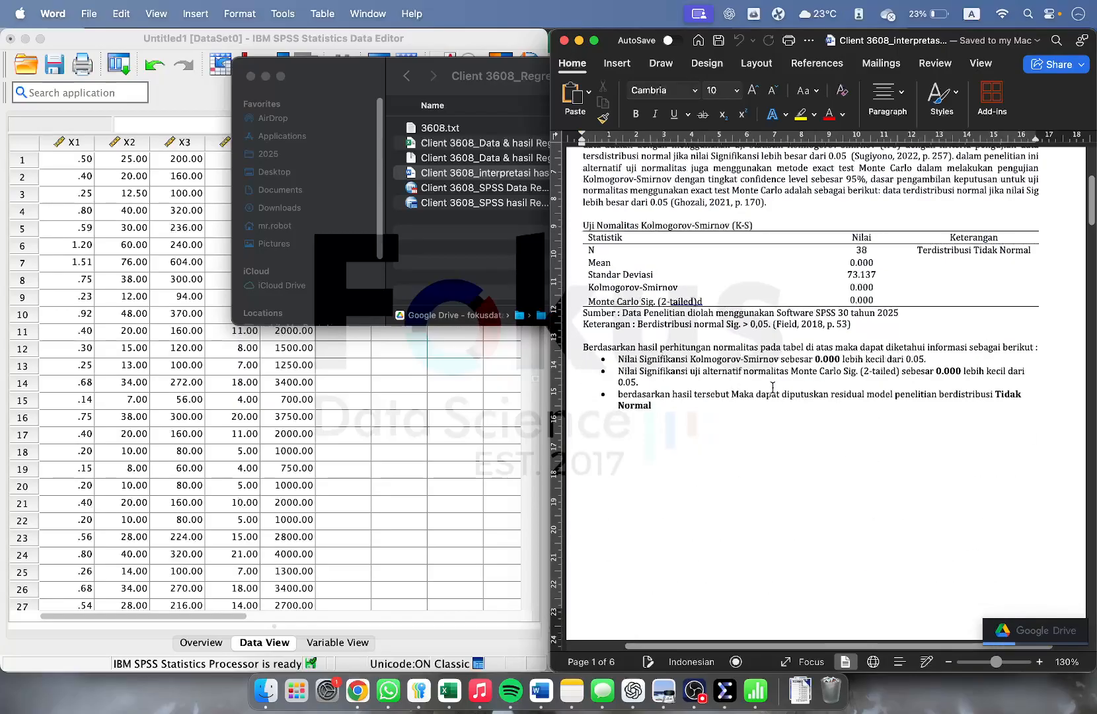
scroll(773, 387, "down", 15)
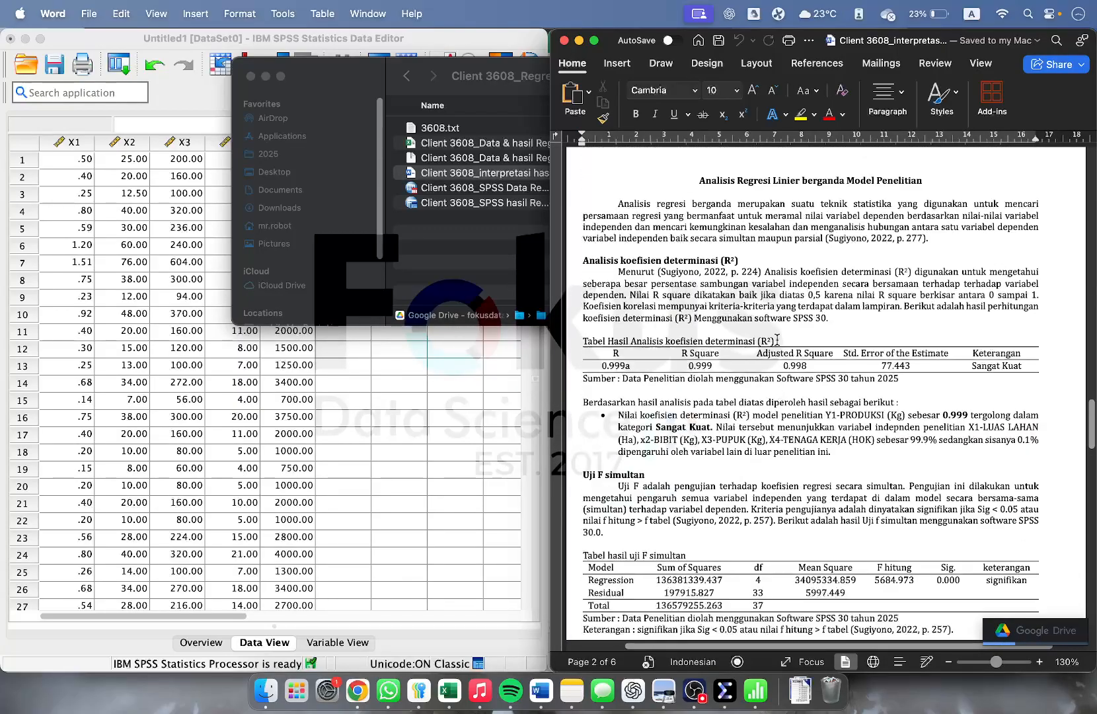
scroll(777, 339, "up", 15)
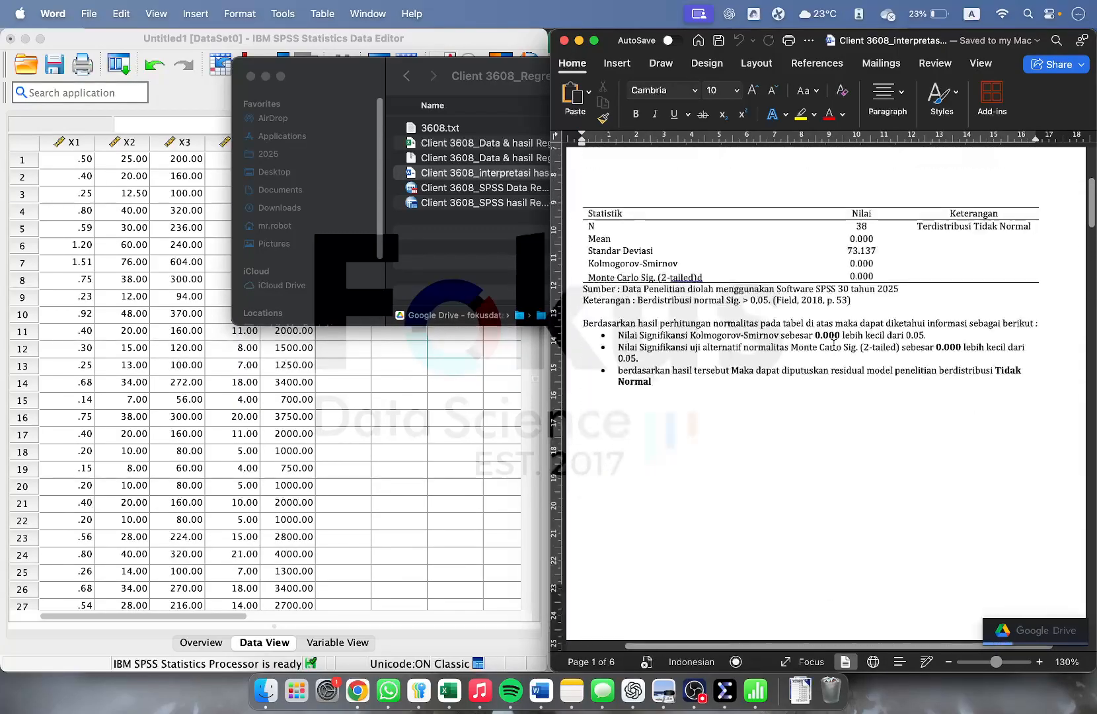
scroll(833, 345, "up", 4)
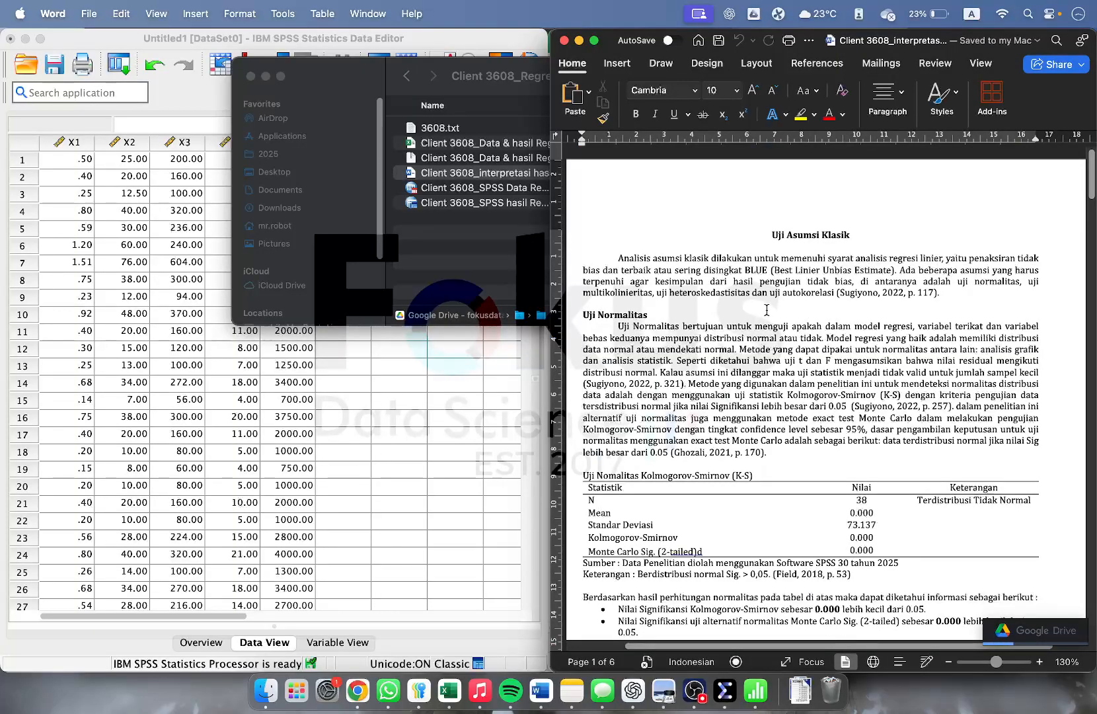
Switch to SPSS and set up a Linear Regression with Y1-PRODUKSI (Kg) as dependent and X1 to X4 as independent variables.
left_click(291, 40)
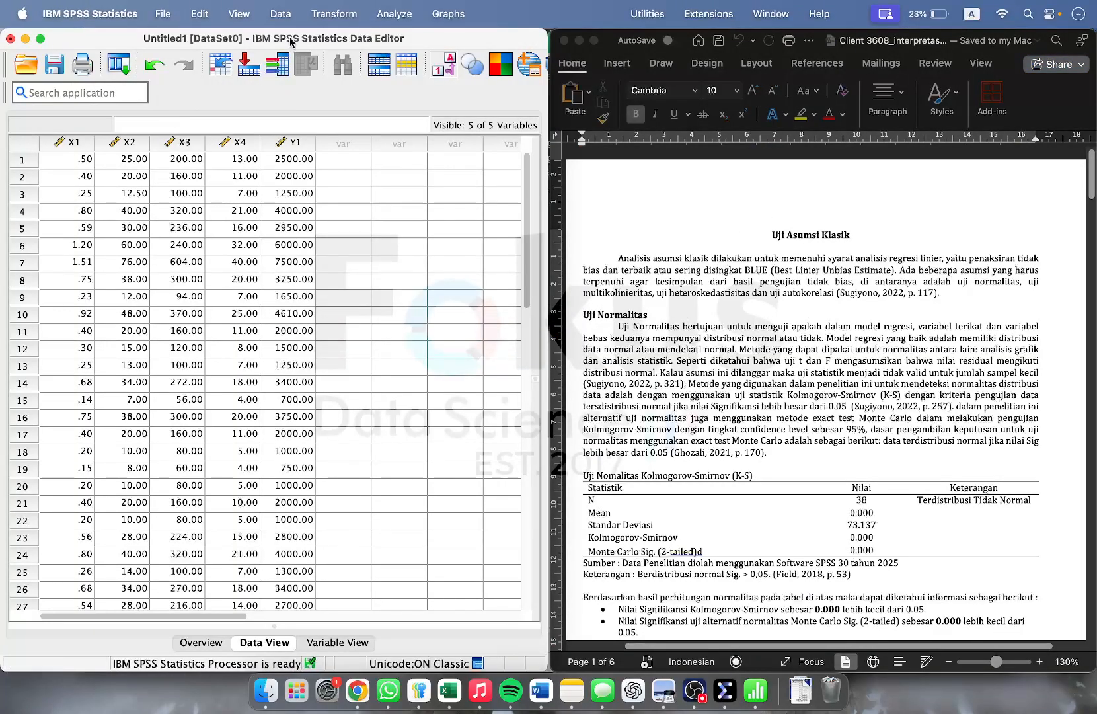
left_click(393, 14)
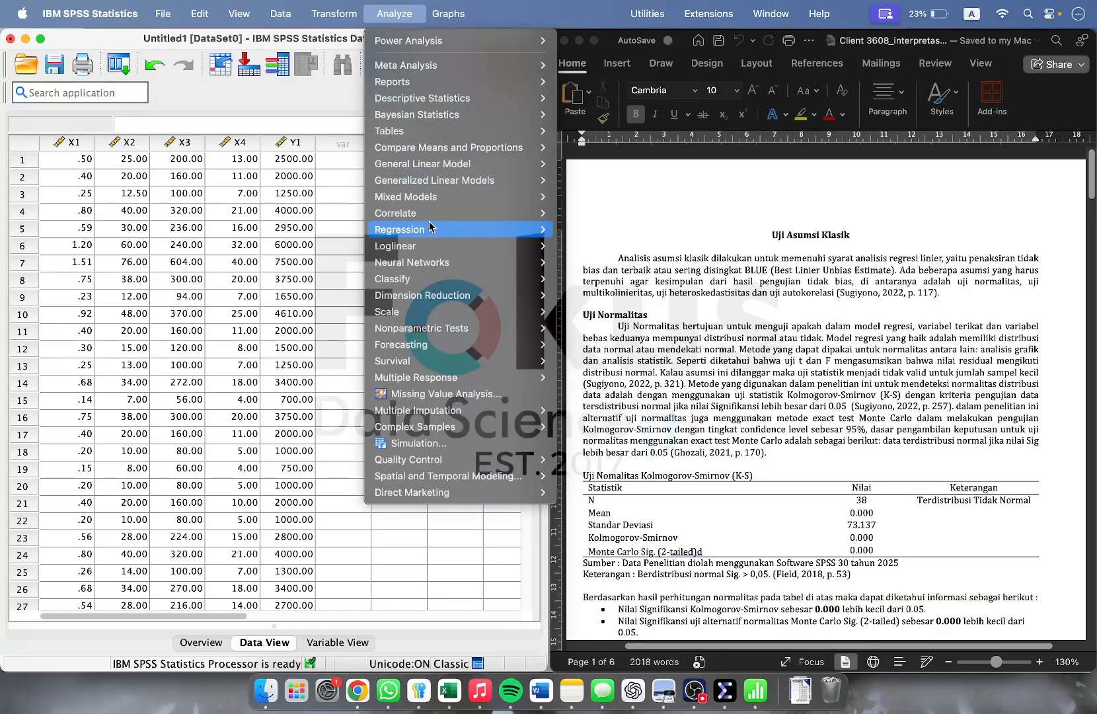
mouse_move(433, 229)
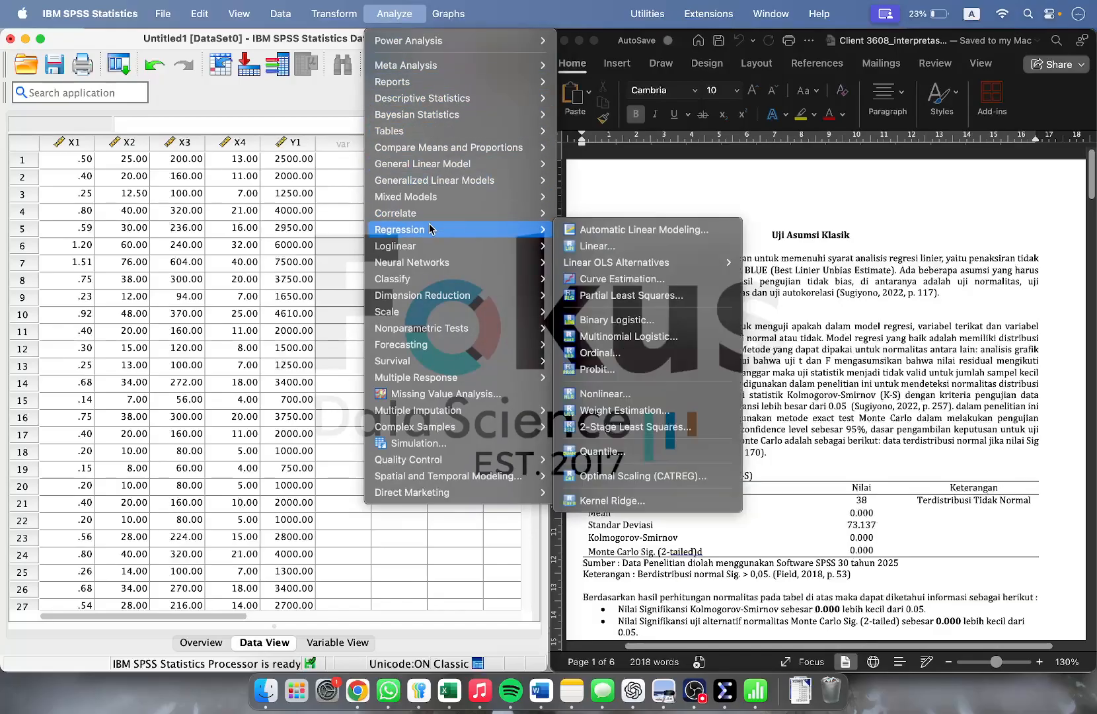
left_click(612, 245)
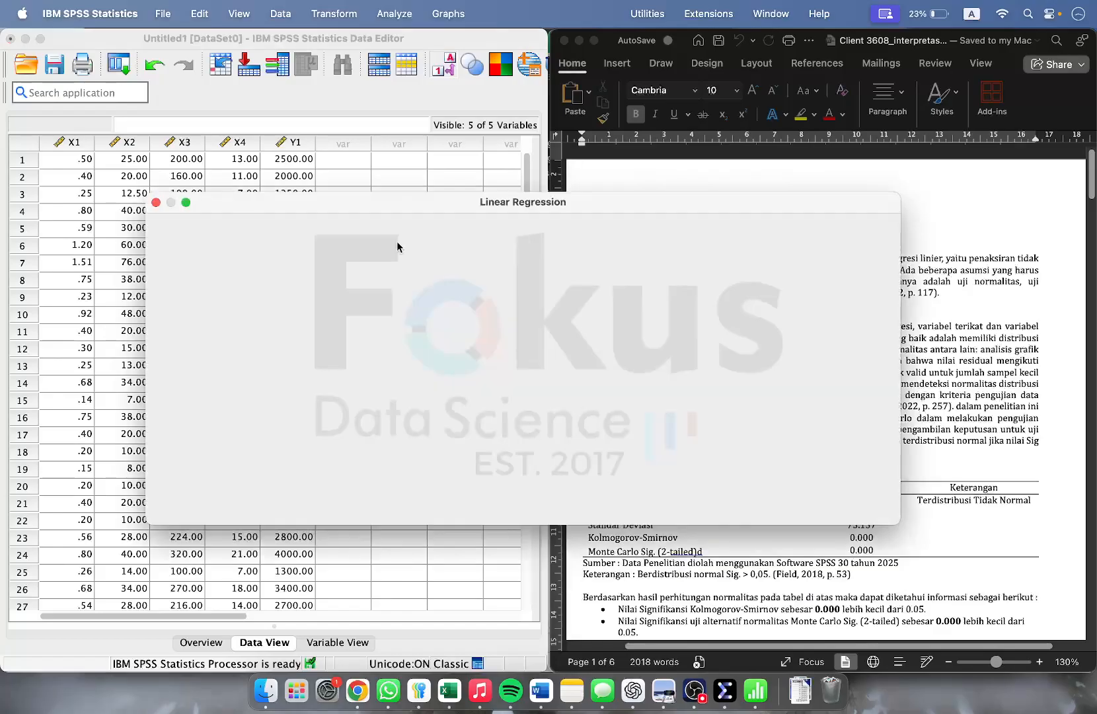
left_click(268, 294)
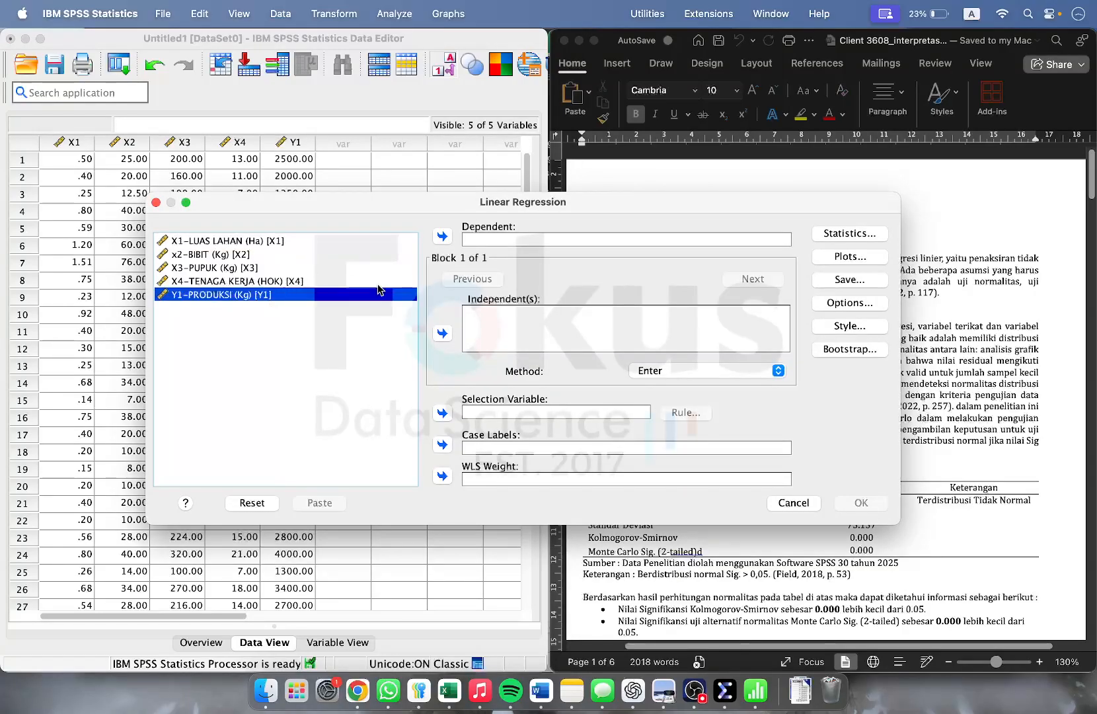
left_click(441, 238)
left_click(295, 240)
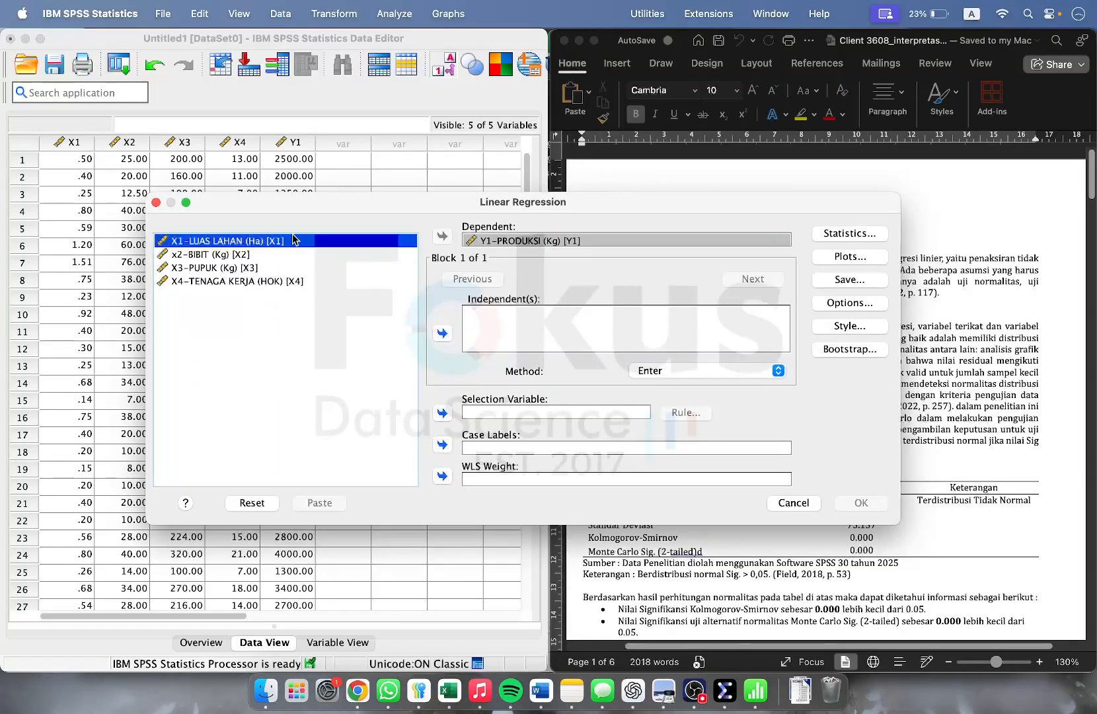
left_click(248, 282, "shift")
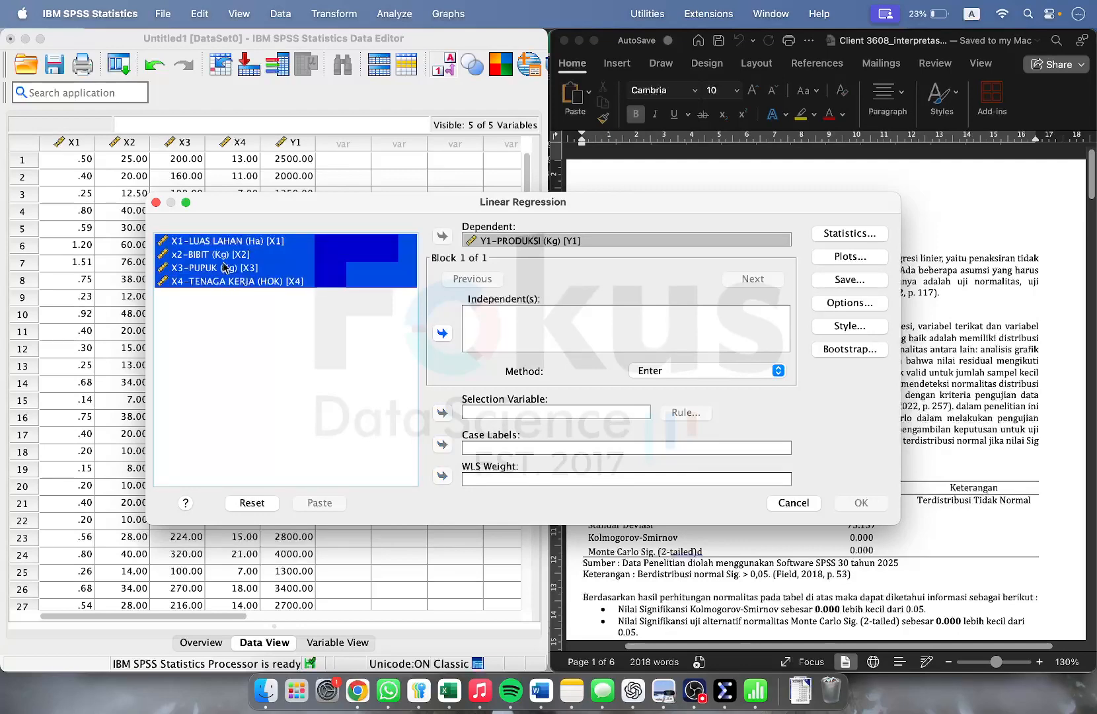
left_click(442, 332)
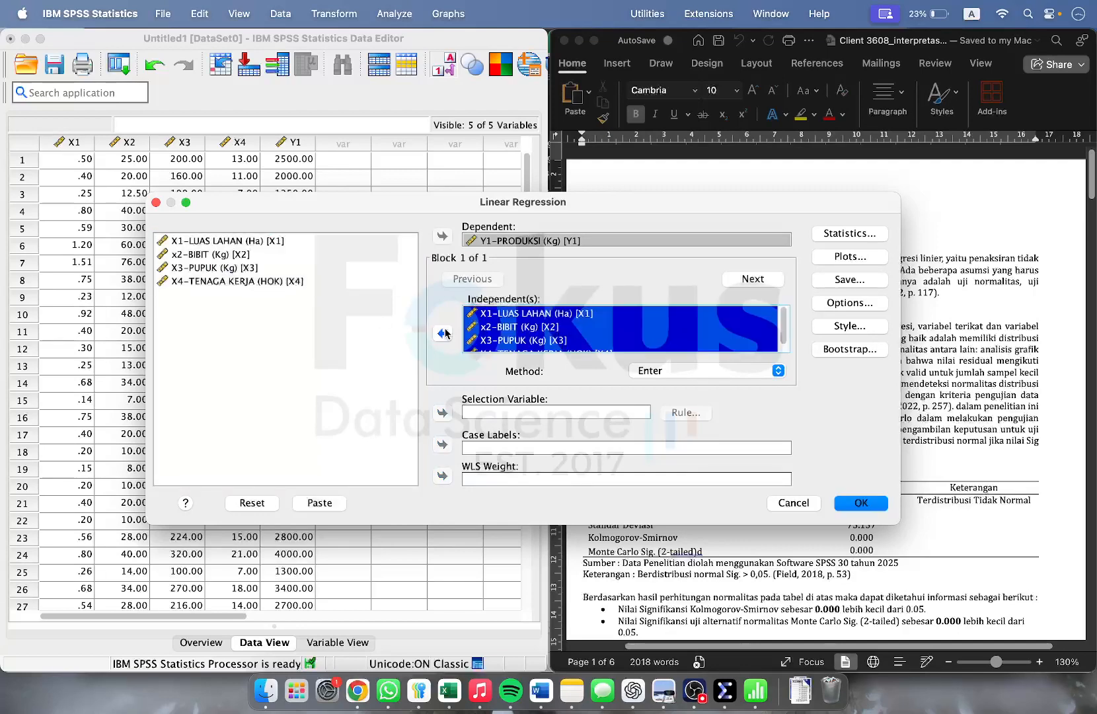
Add collinearity diagnostics and the Durbin-Watson residual test to the regression statistics.
left_click(849, 234)
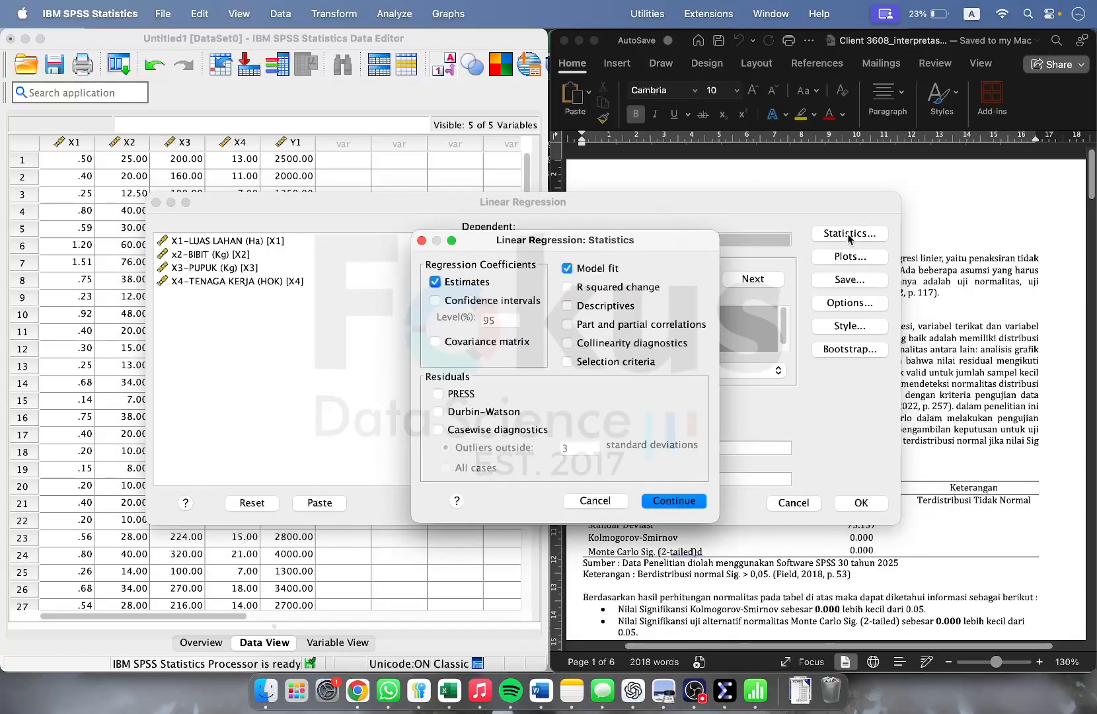
left_click(601, 348)
left_click(473, 415)
left_click(672, 501)
Set the regression scatterplot to *SRESID on Y and *ZPRED on X, and include the histogram and normal probability plot.
left_click(849, 257)
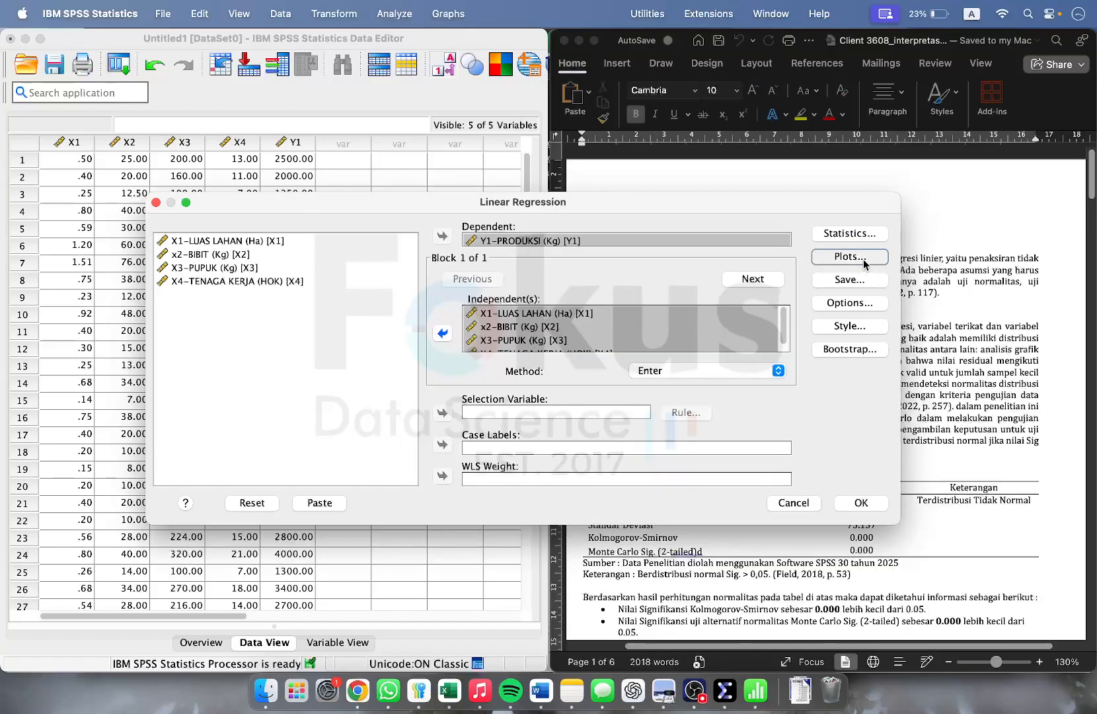
left_click(449, 308)
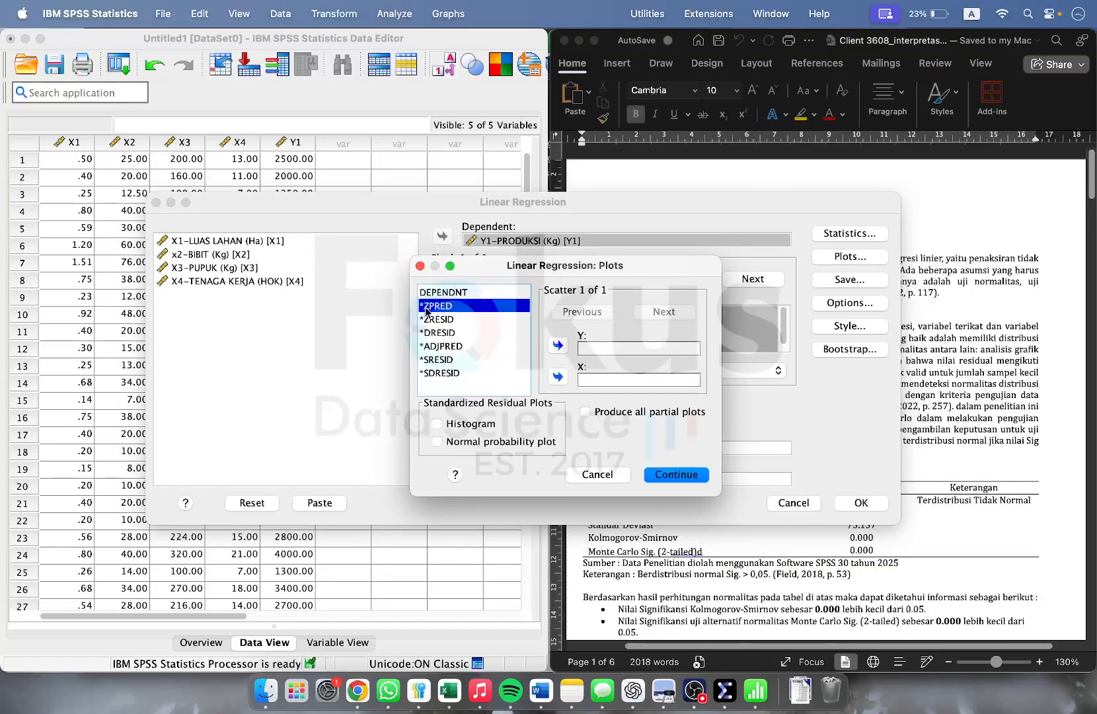
left_click(564, 378)
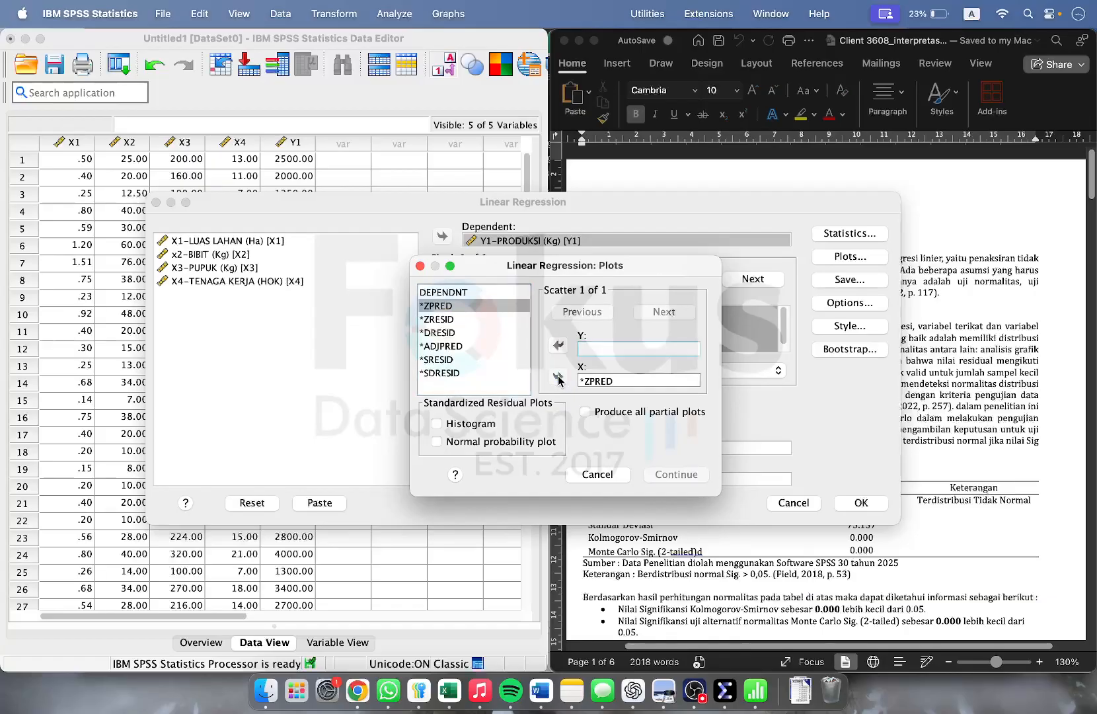
left_click(444, 360)
left_click(560, 346)
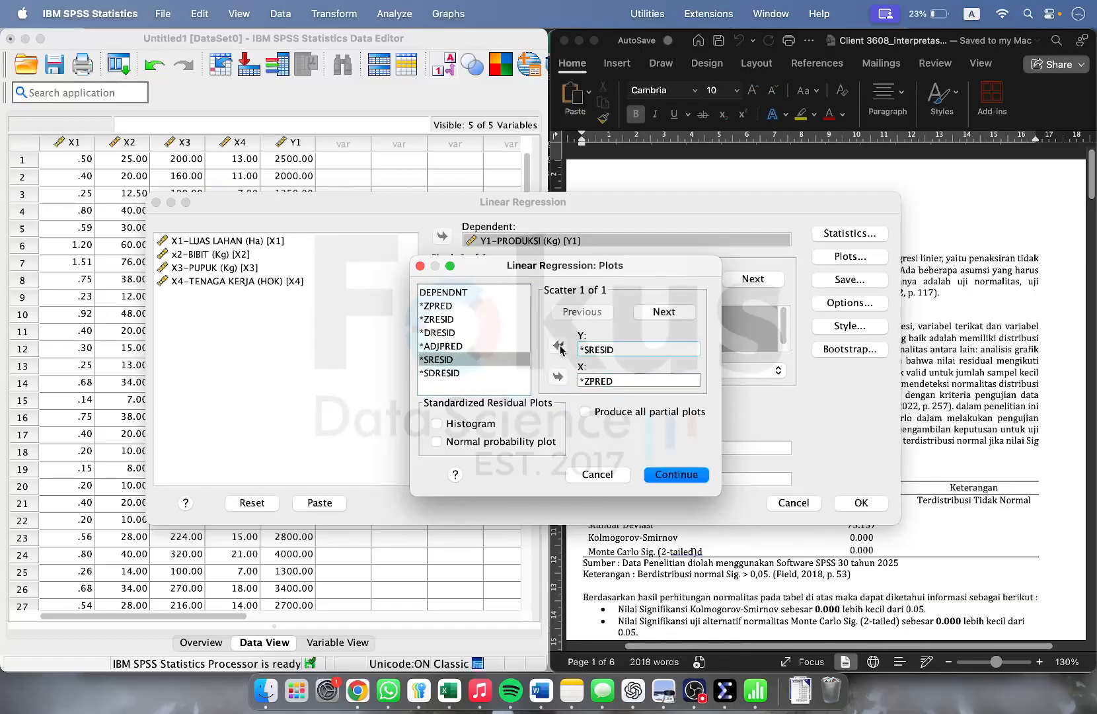
left_click(437, 424)
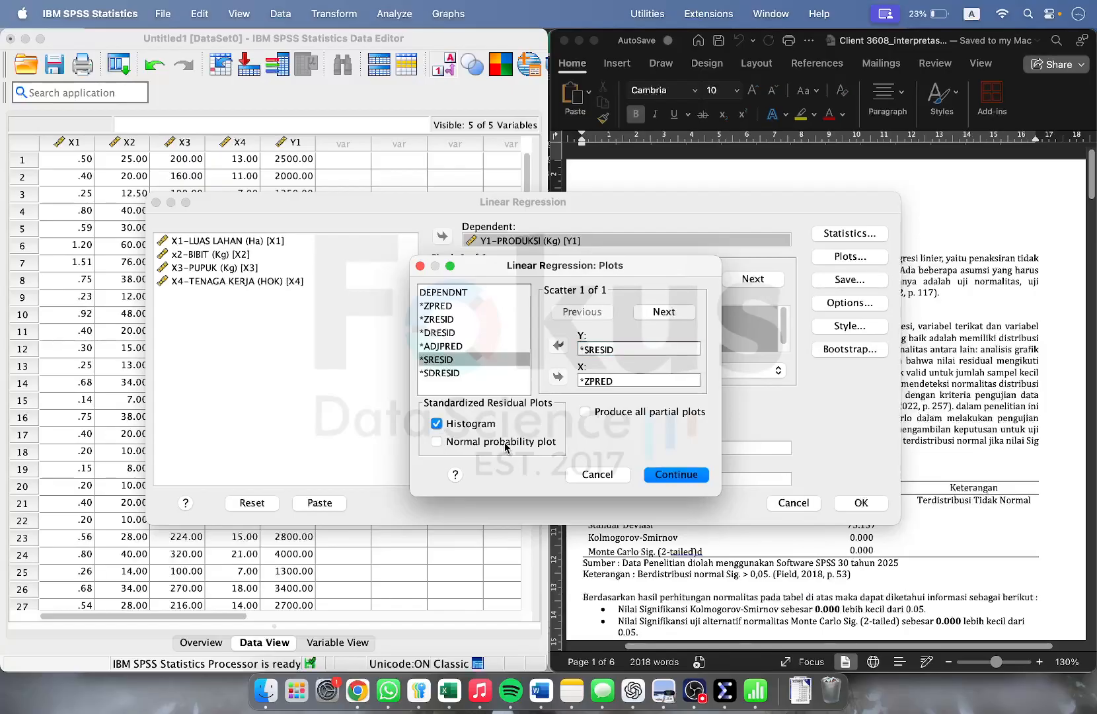
left_click(448, 441)
left_click(685, 477)
Save the unstandardized residuals as a new variable and run the linear regression.
left_click(855, 284)
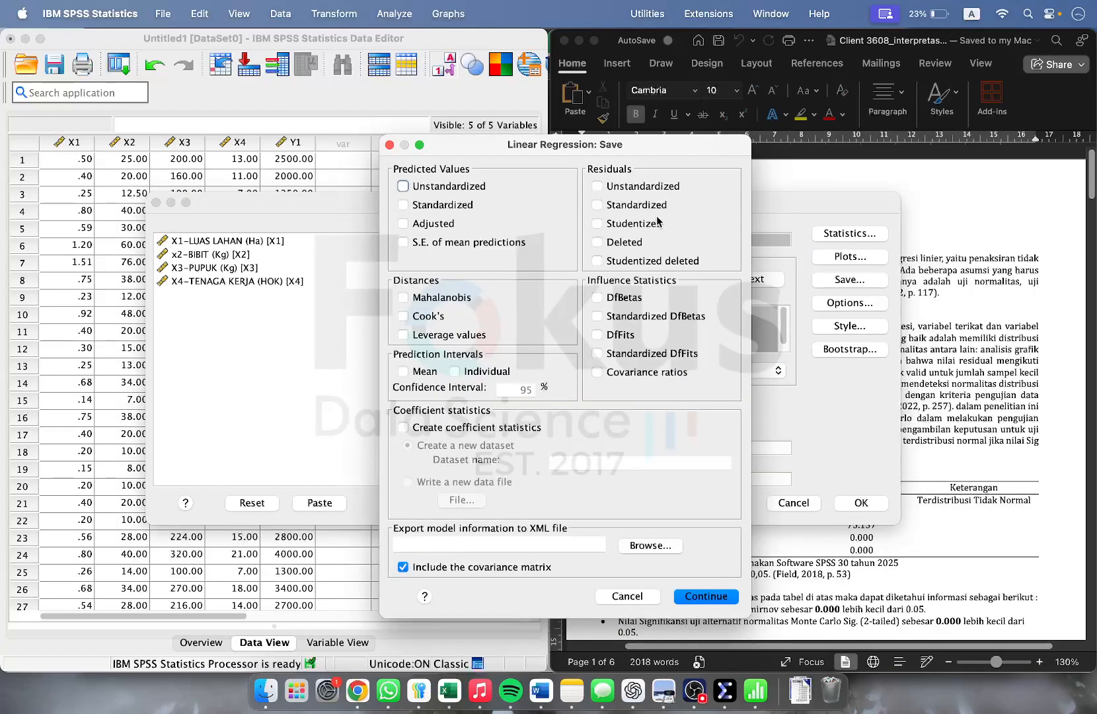
left_click(614, 189)
left_click(698, 594)
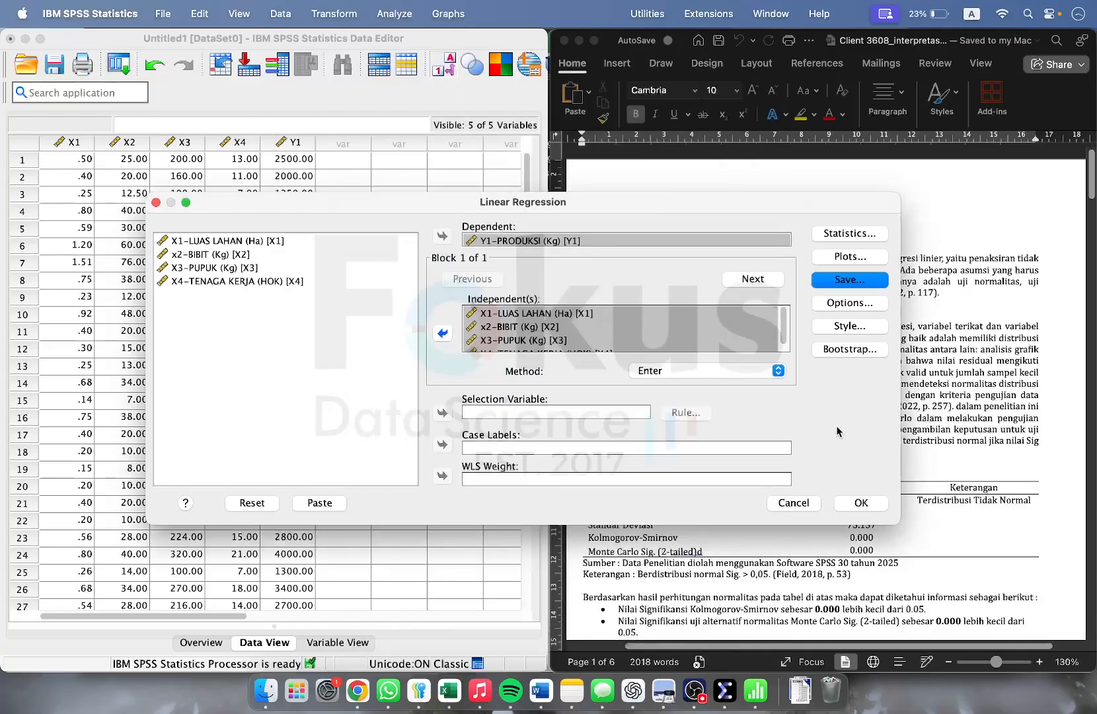
left_click(861, 503)
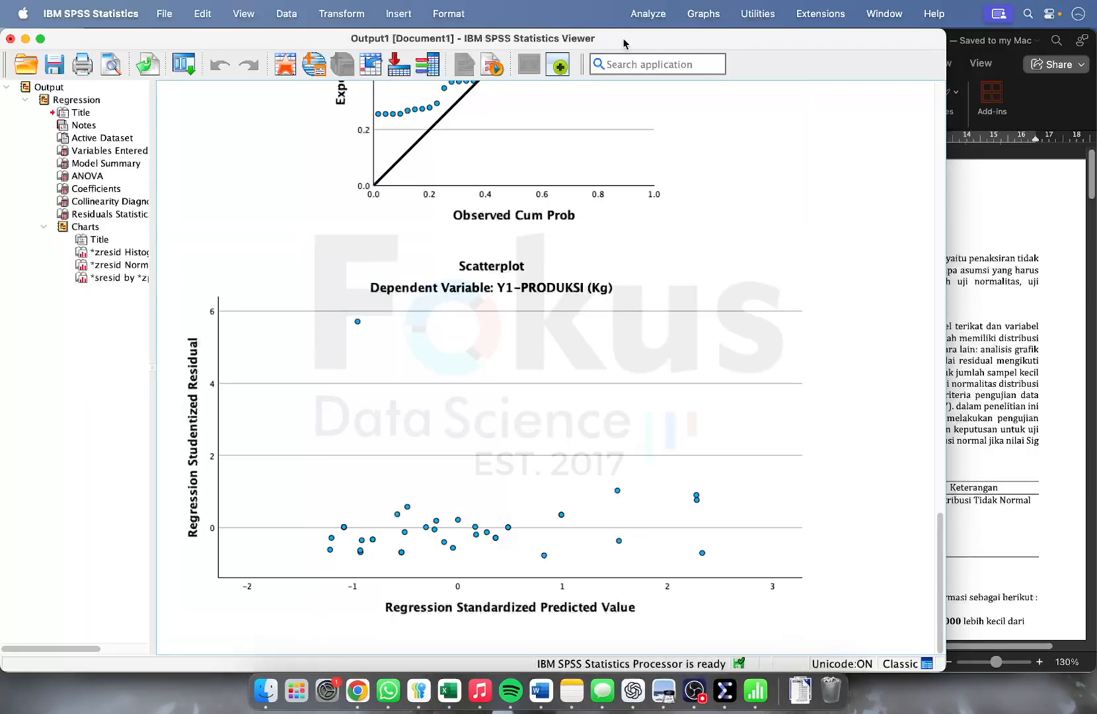
Run a one-sample Kolmogorov-Smirnov test of the Unstandardized Residual [RES_1] against the normal distribution.
left_click_drag(624, 41, 893, 66)
left_click(183, 110)
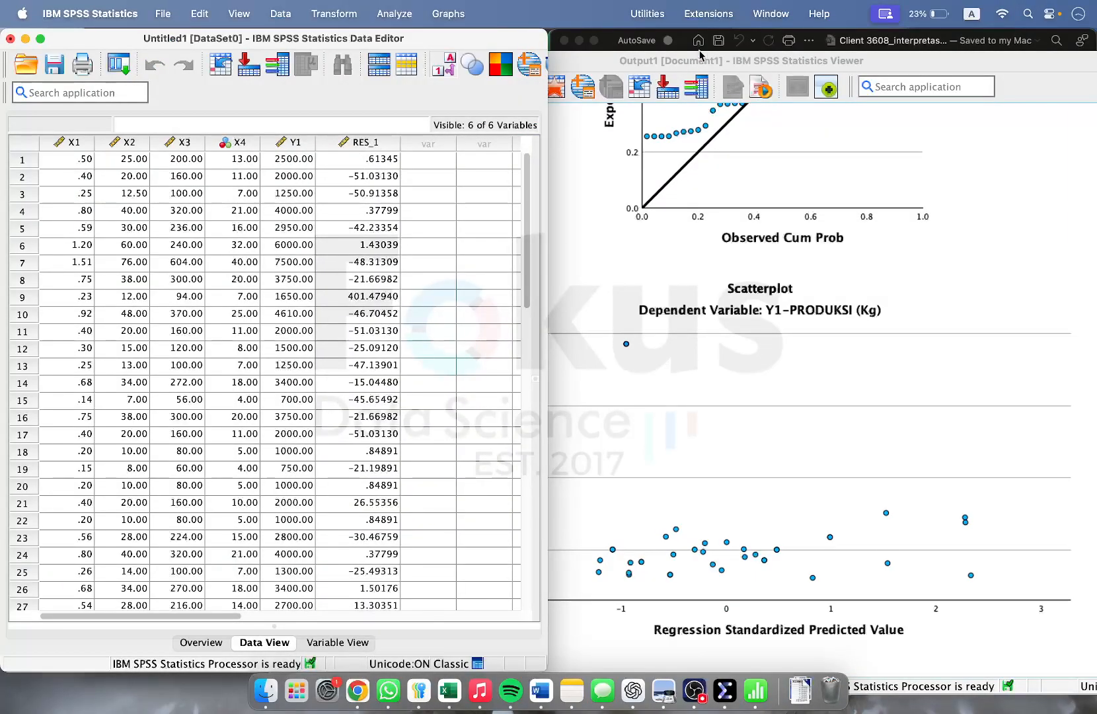
left_click(394, 14)
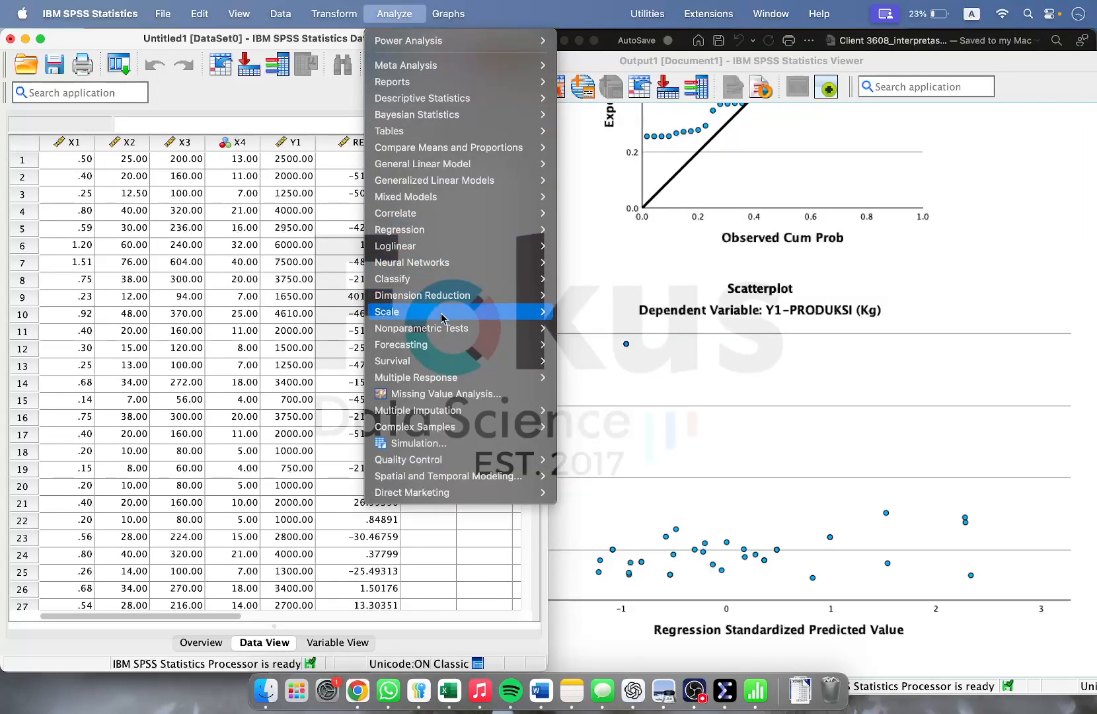
mouse_move(442, 328)
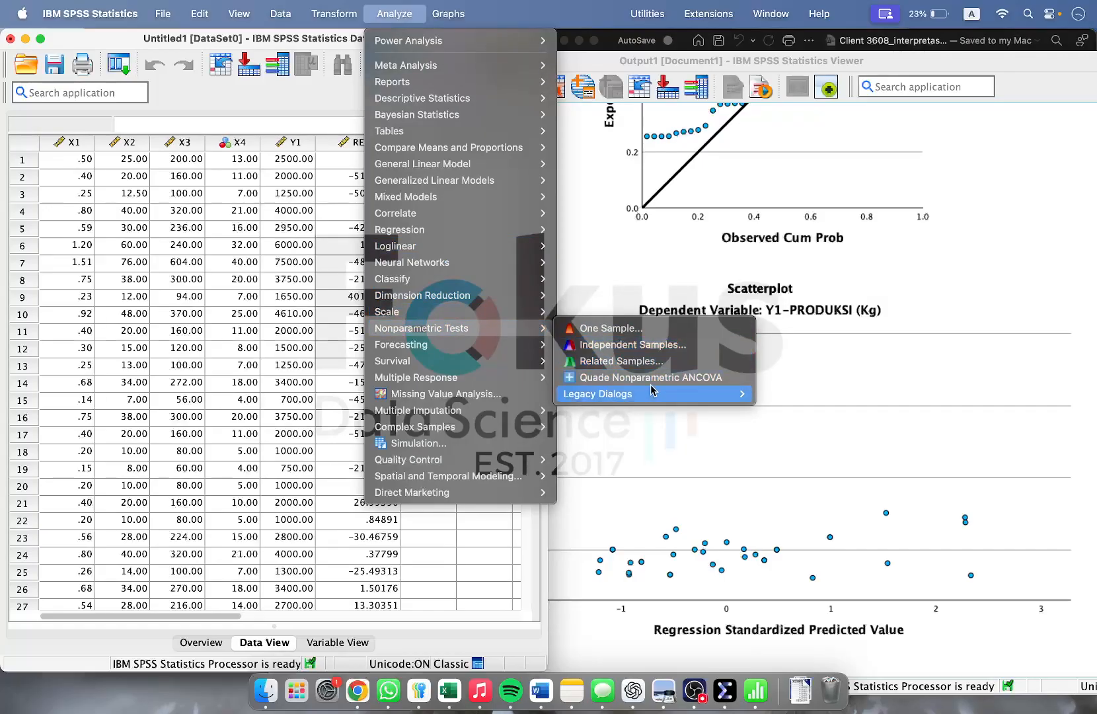
mouse_move(614, 396)
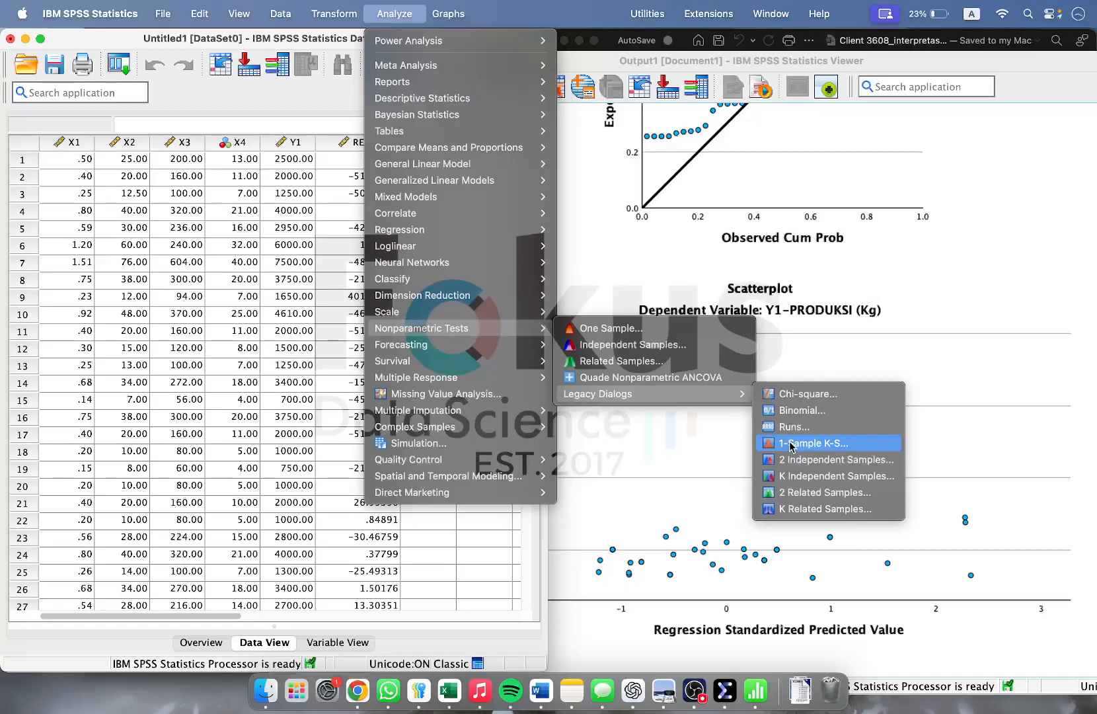
left_click(787, 447)
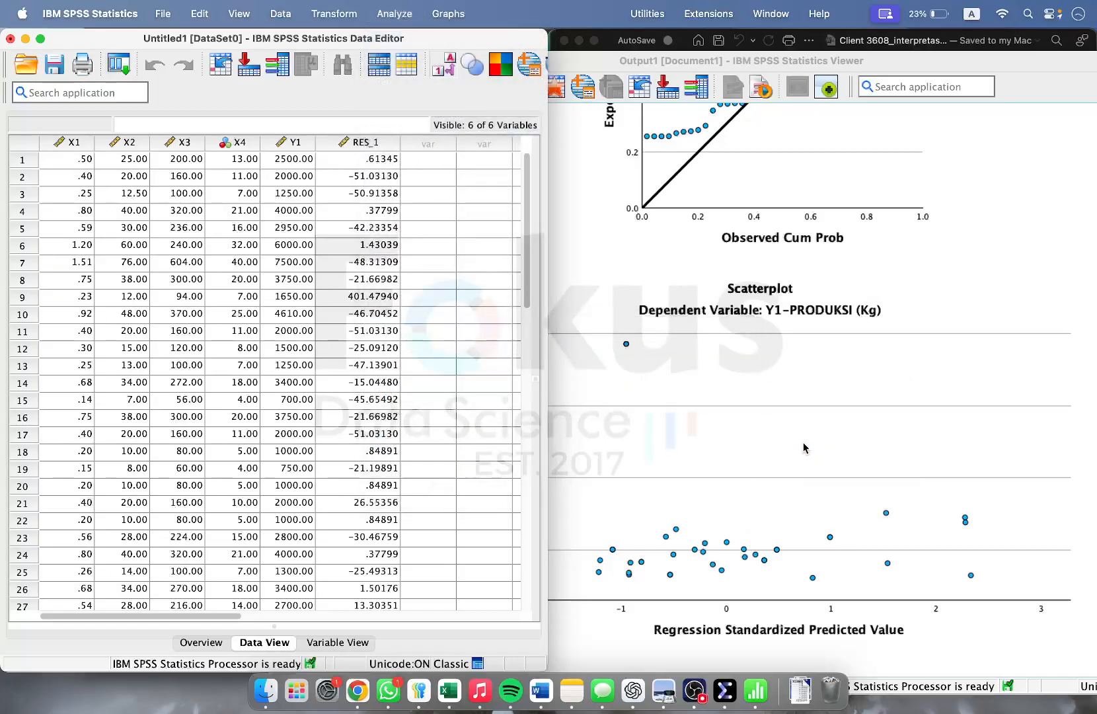
left_click(413, 196)
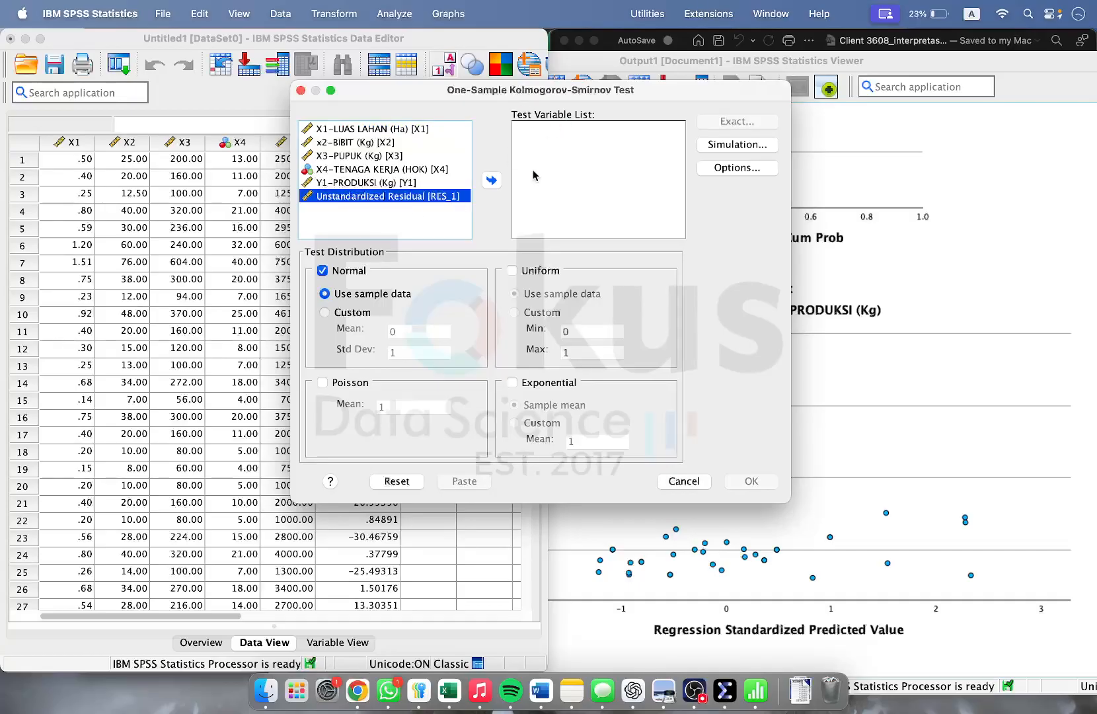
left_click(491, 180)
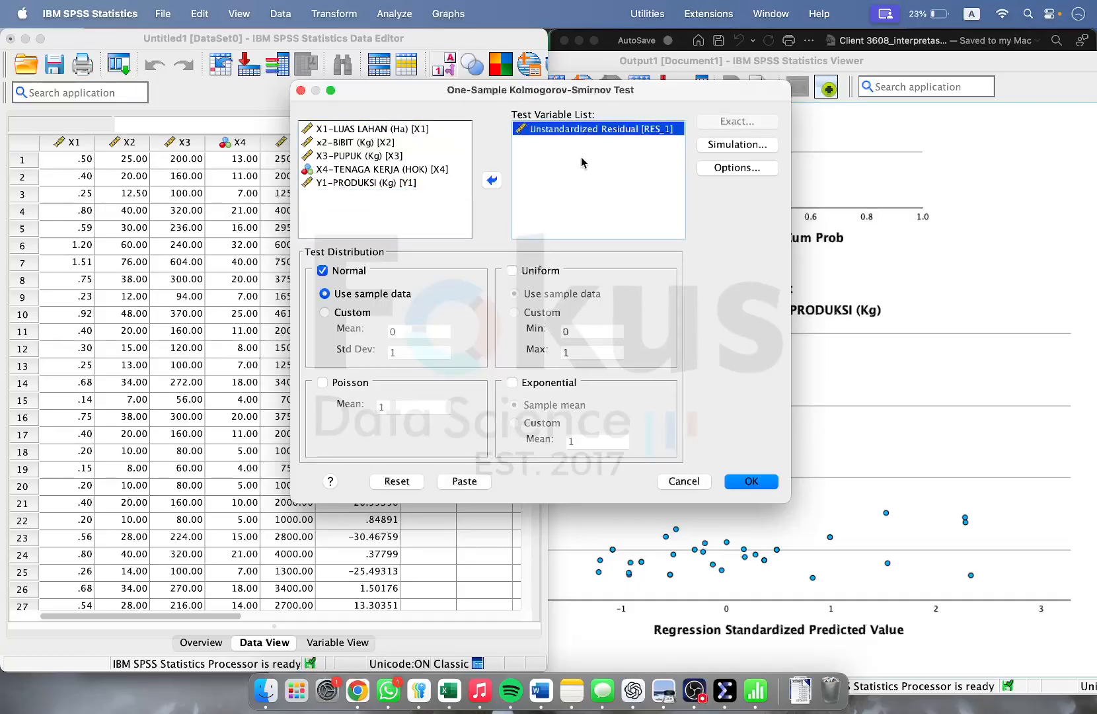
left_click(752, 481)
scroll(726, 402, "down", 1)
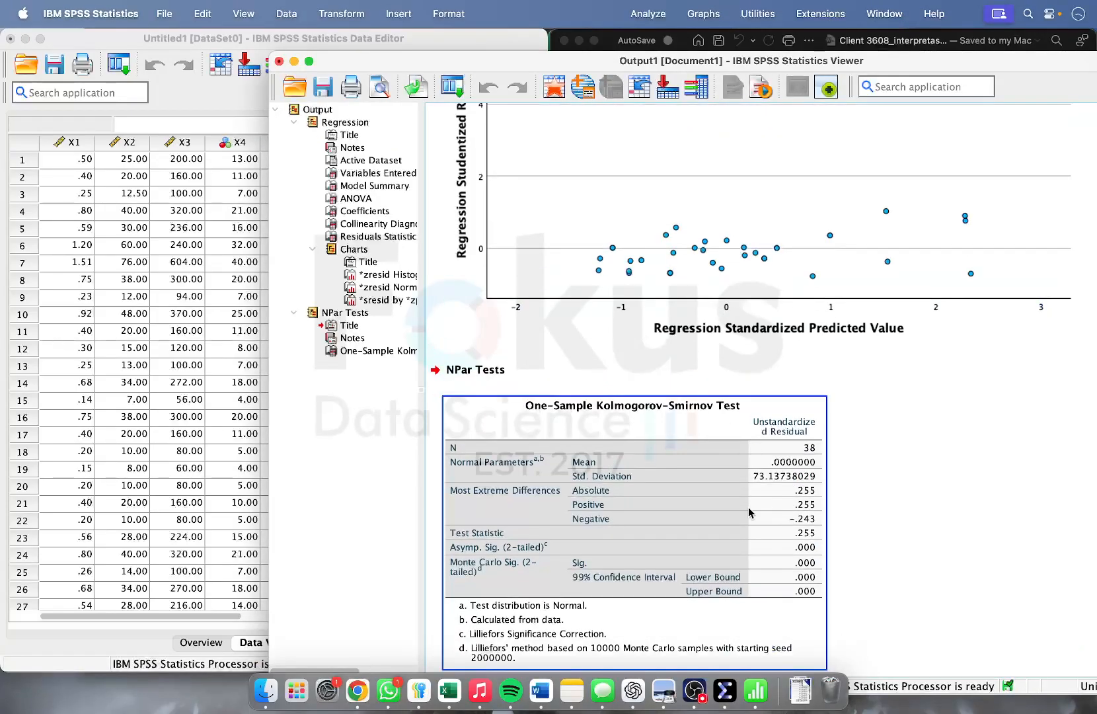
left_click(742, 536)
left_click(932, 485)
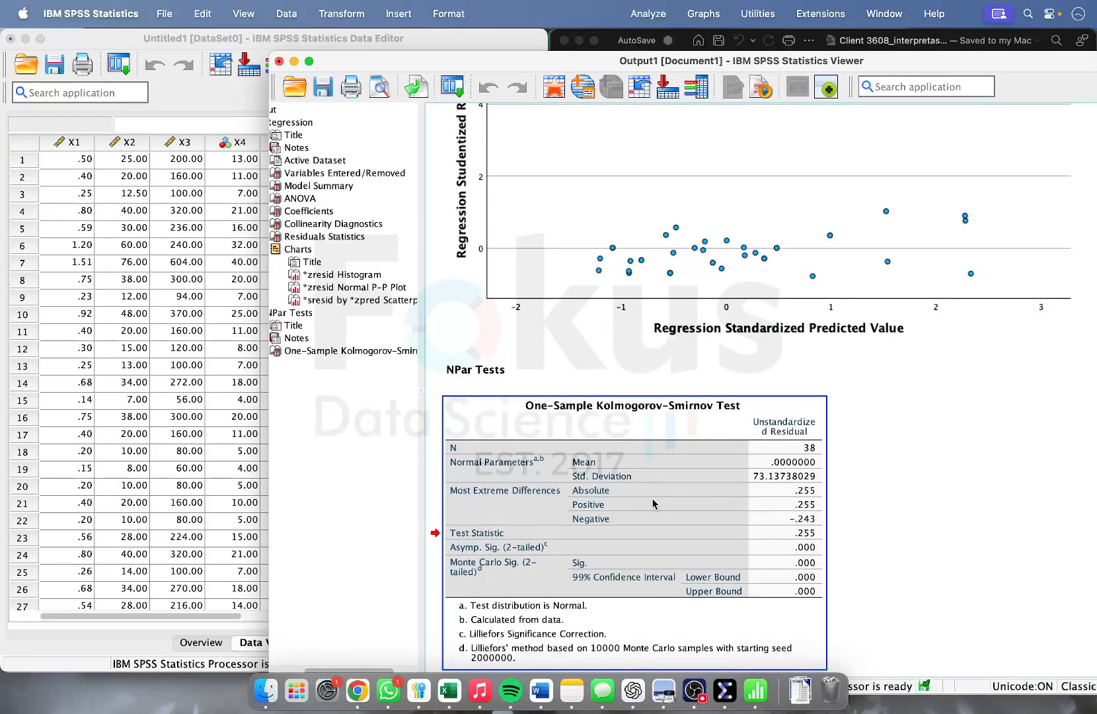
Compute a new variable ABS_RES in the dataset with the expression ABS(RES_1).
left_click(163, 107)
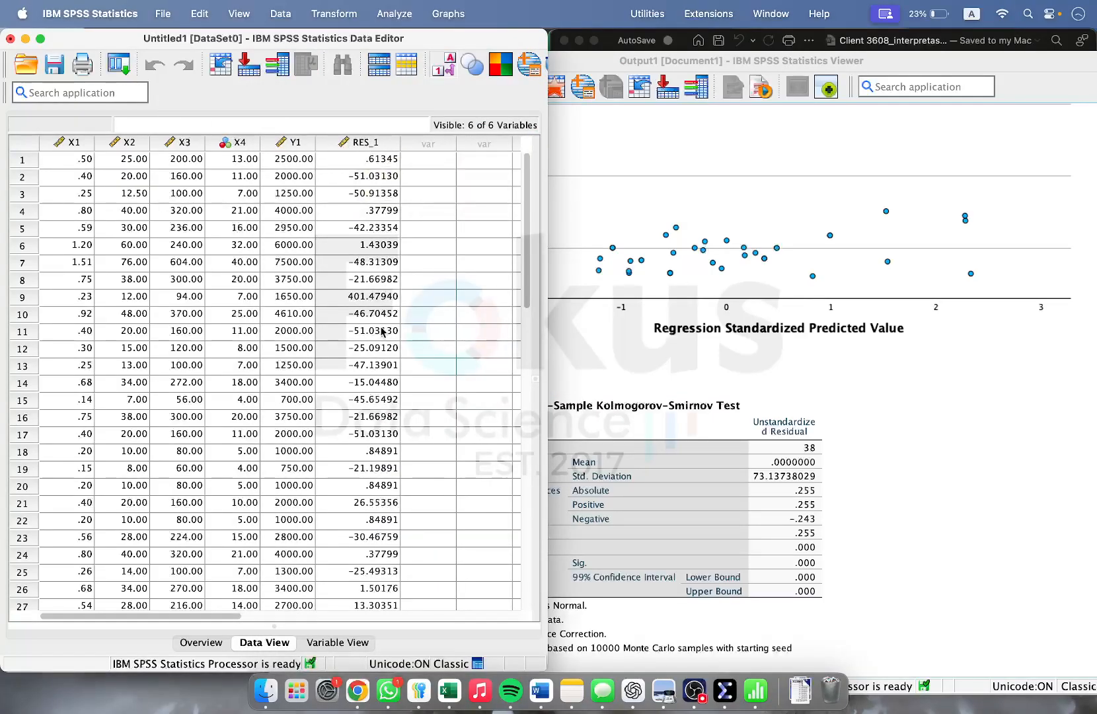
left_click(333, 14)
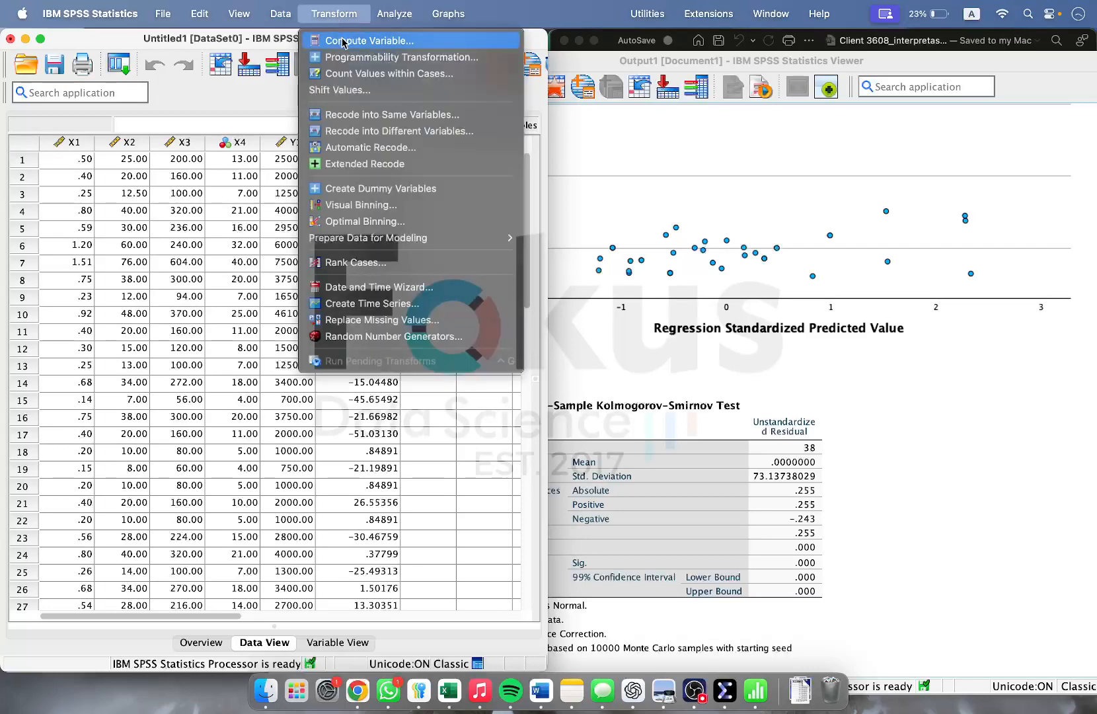
left_click(343, 41)
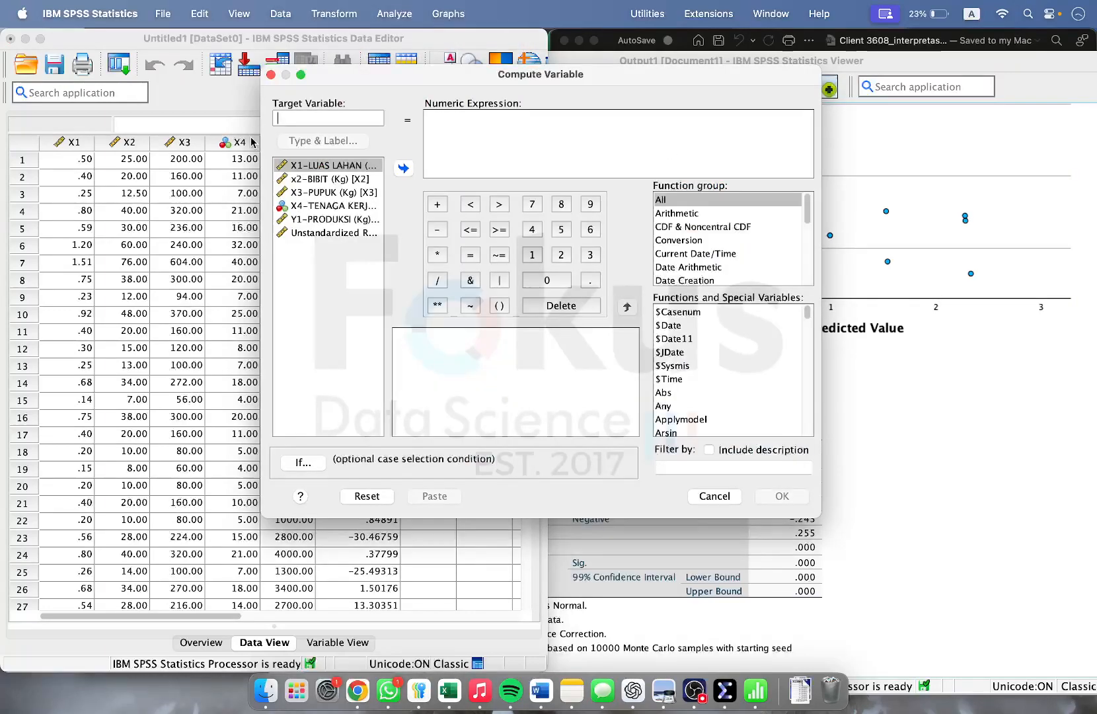
left_click(328, 119)
type("ABS_RES")
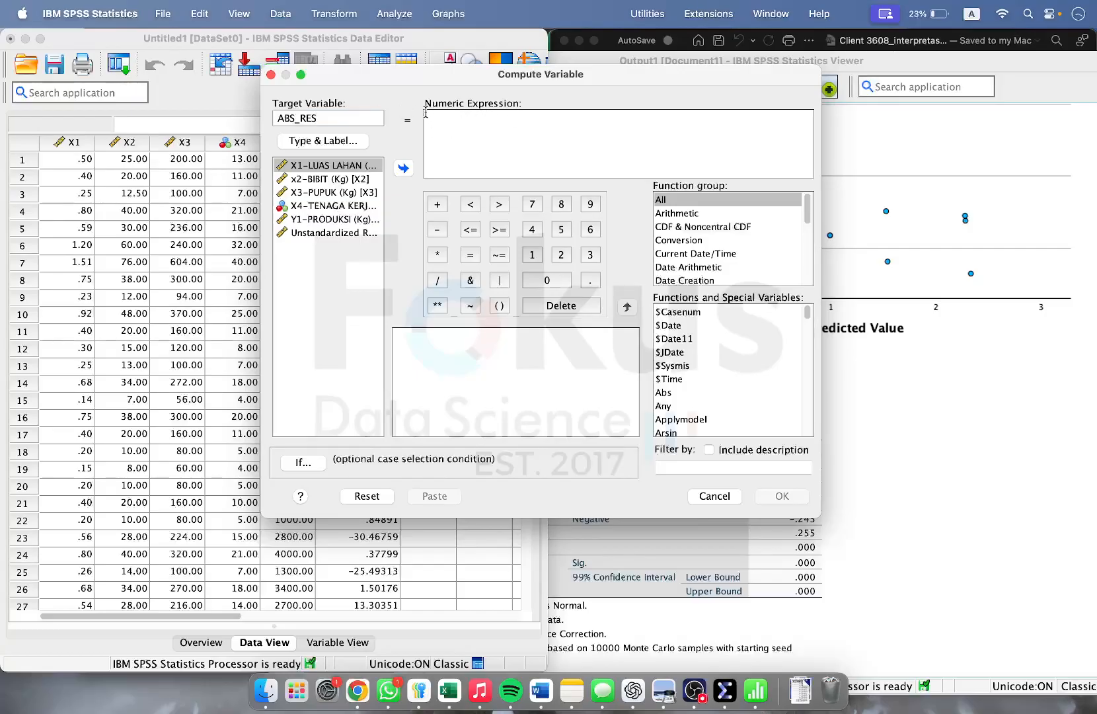
left_click(469, 127)
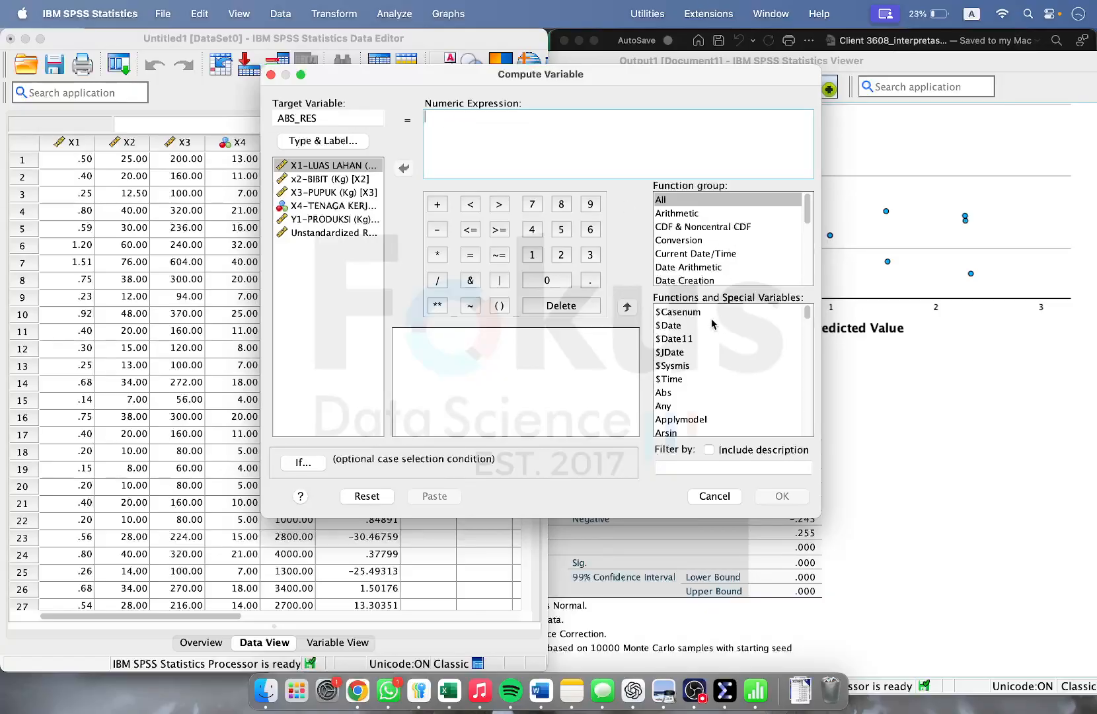
double_click(664, 393)
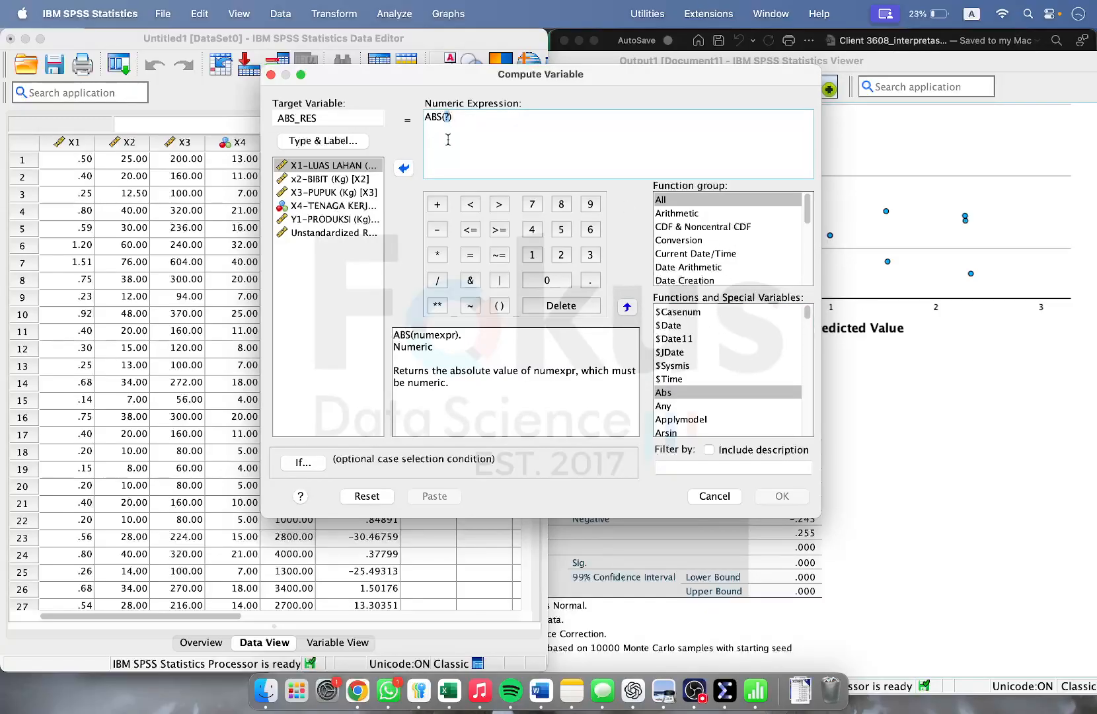
double_click(330, 234)
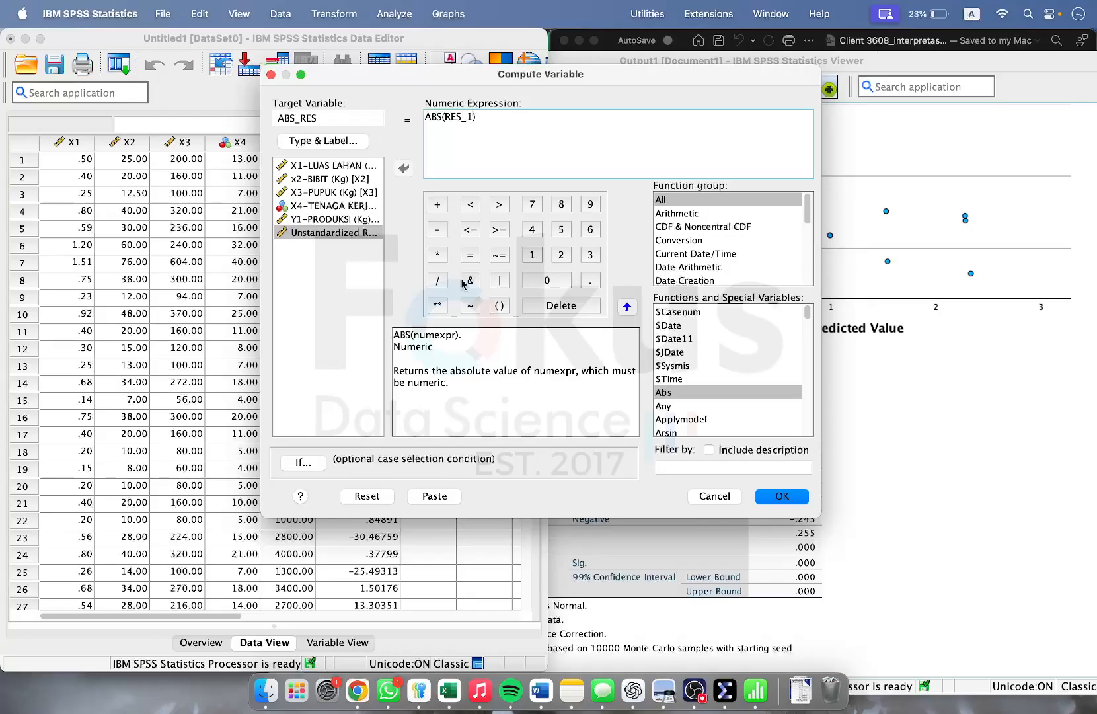
left_click(779, 495)
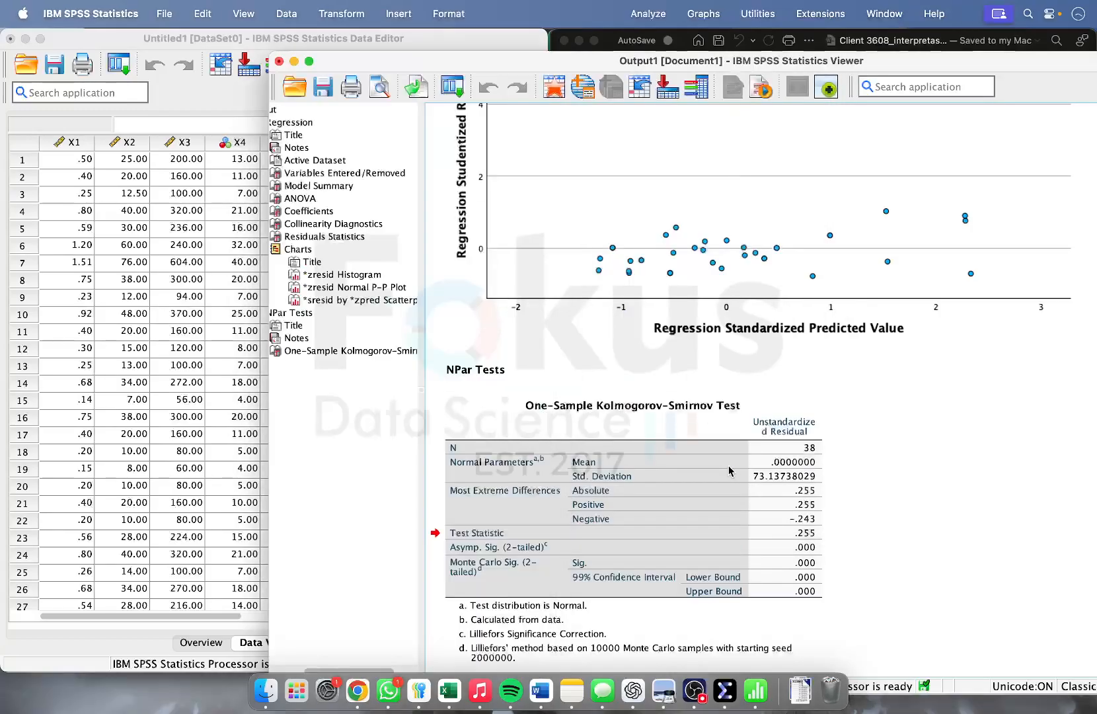
From the data editor, reopen the Linear Regression setup and reset all its previous settings.
left_click(197, 82)
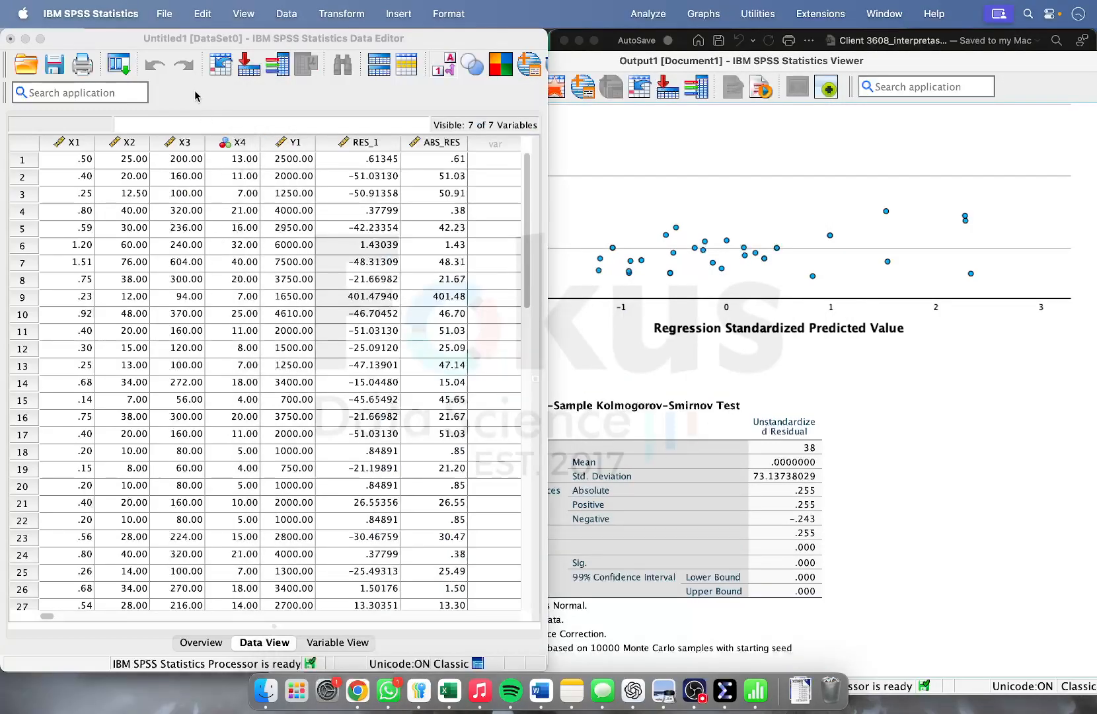
scroll(349, 213, "right", 5)
scroll(349, 213, "left", 5)
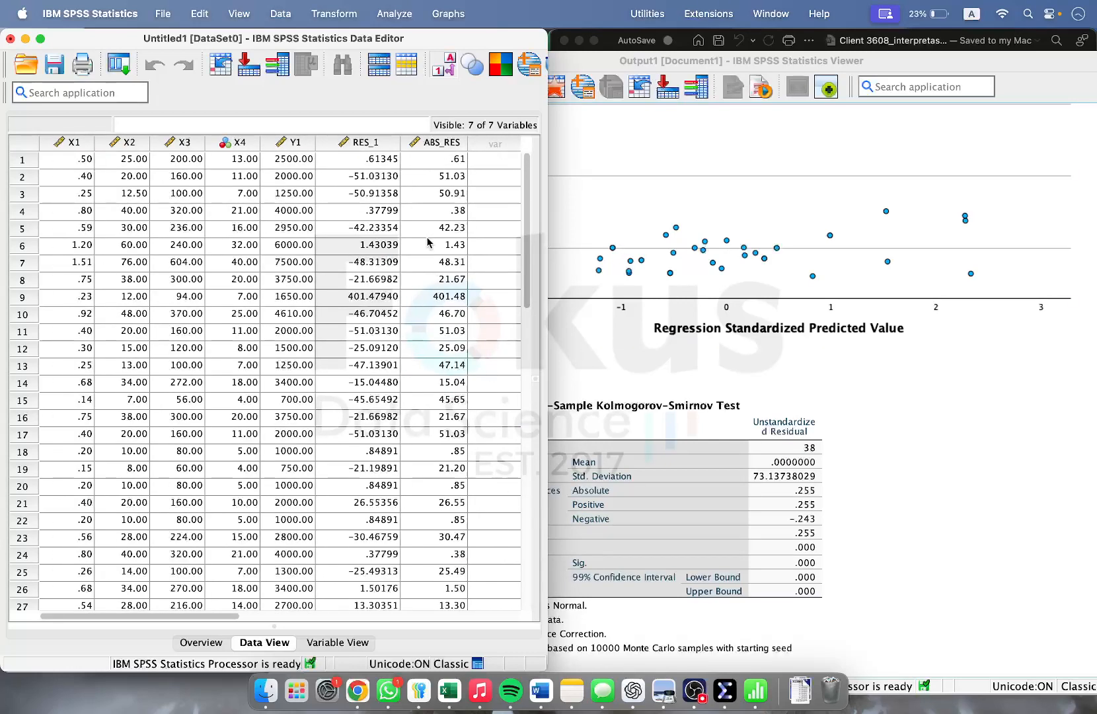
left_click(395, 14)
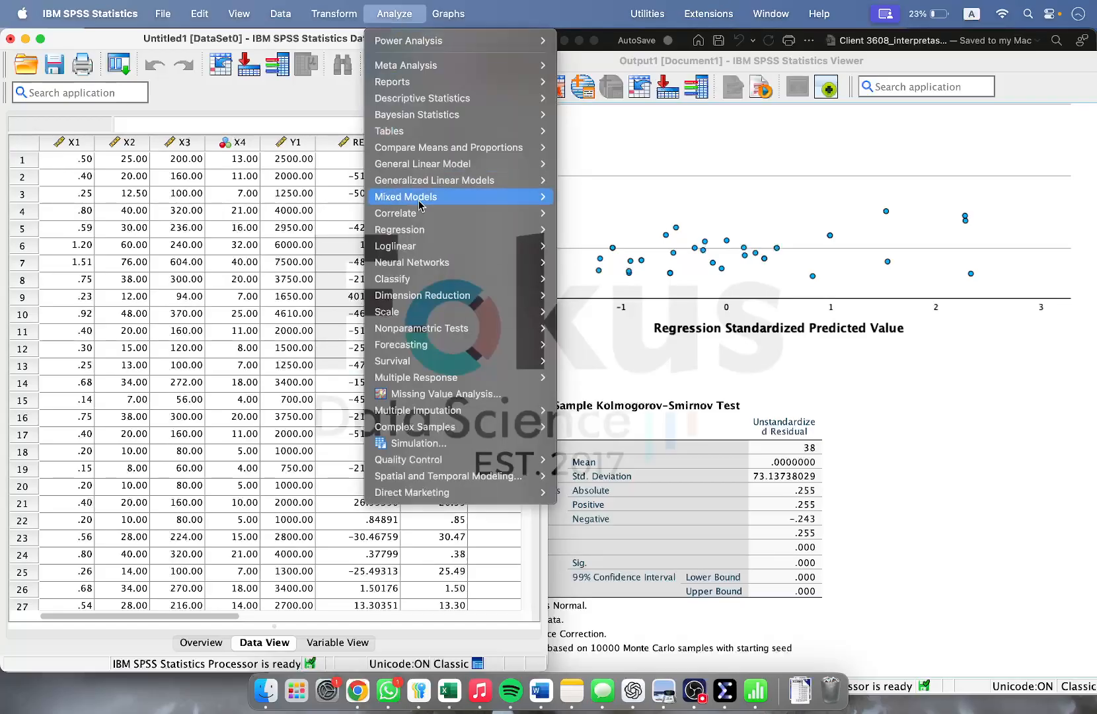
mouse_move(422, 229)
left_click(647, 246)
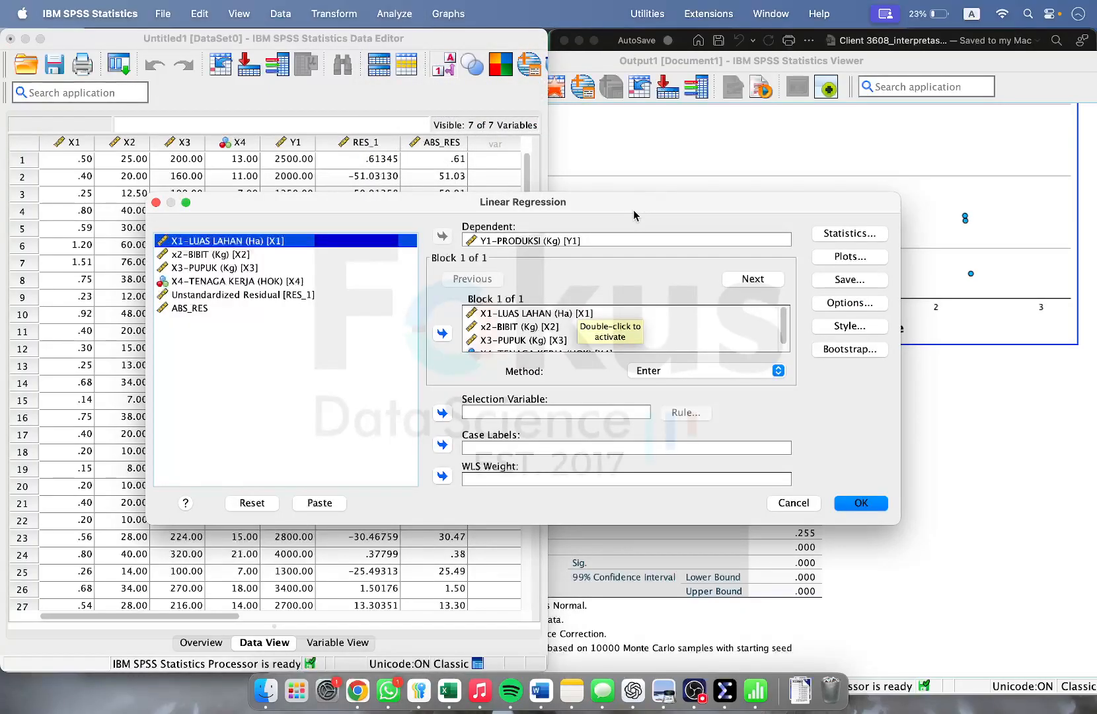
left_click_drag(631, 210, 752, 169)
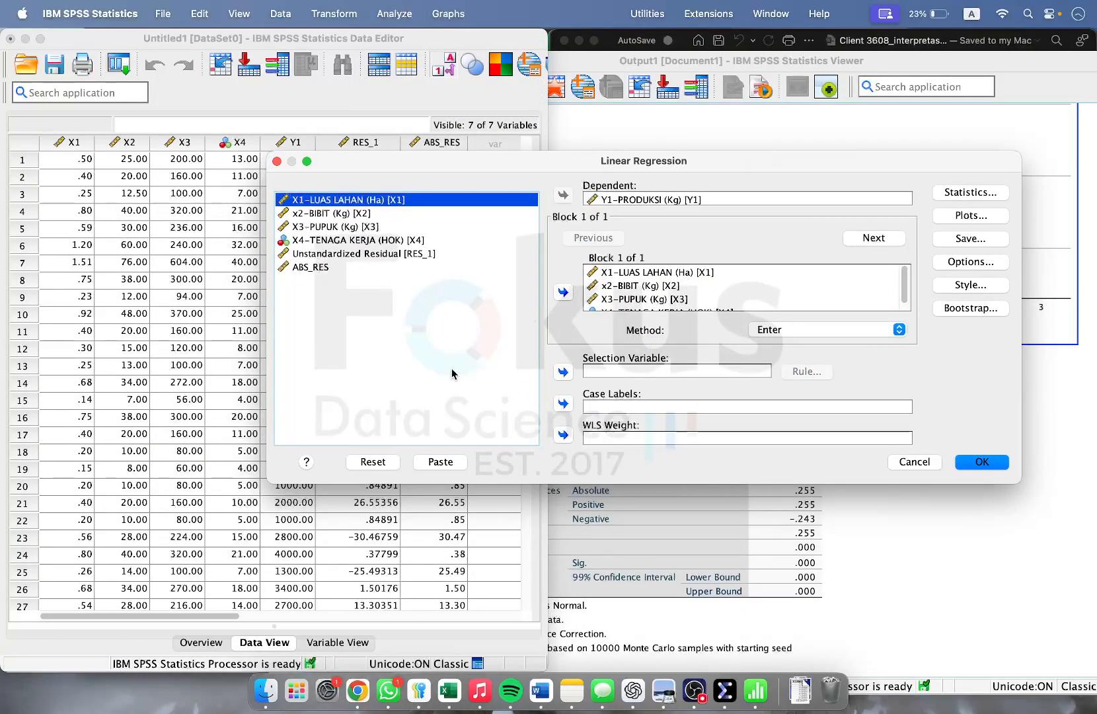
left_click(385, 462)
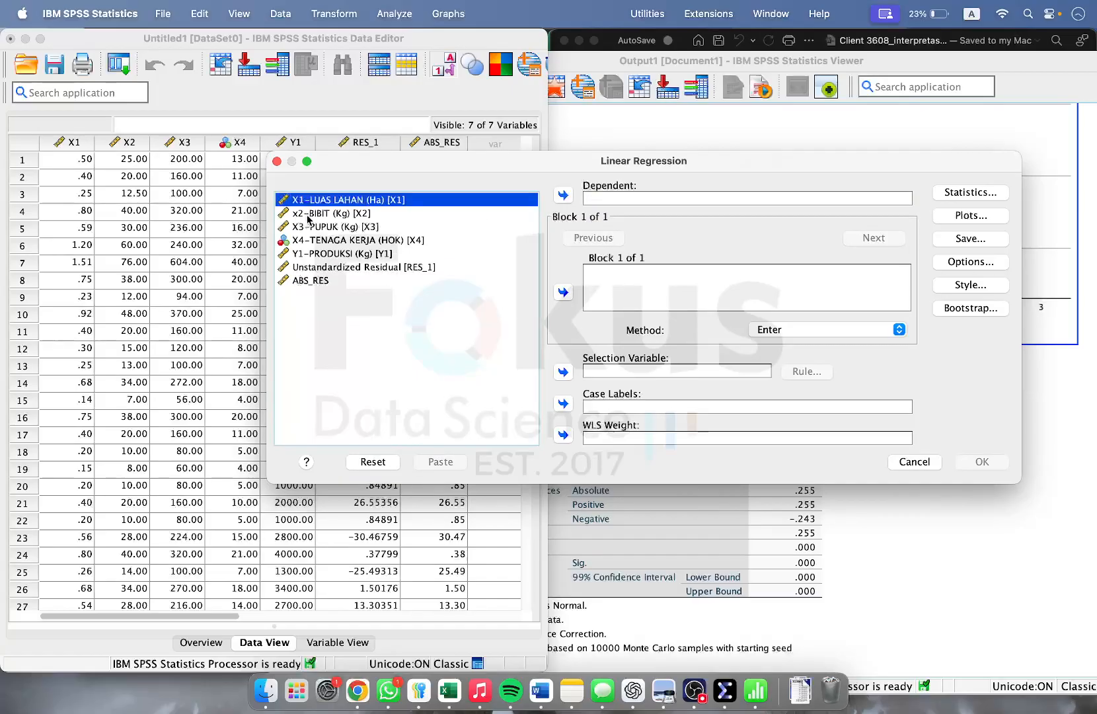
Run the linear regression with ABS_RES as dependent and X1 to X4 as independent variables.
left_click(314, 240, "shift")
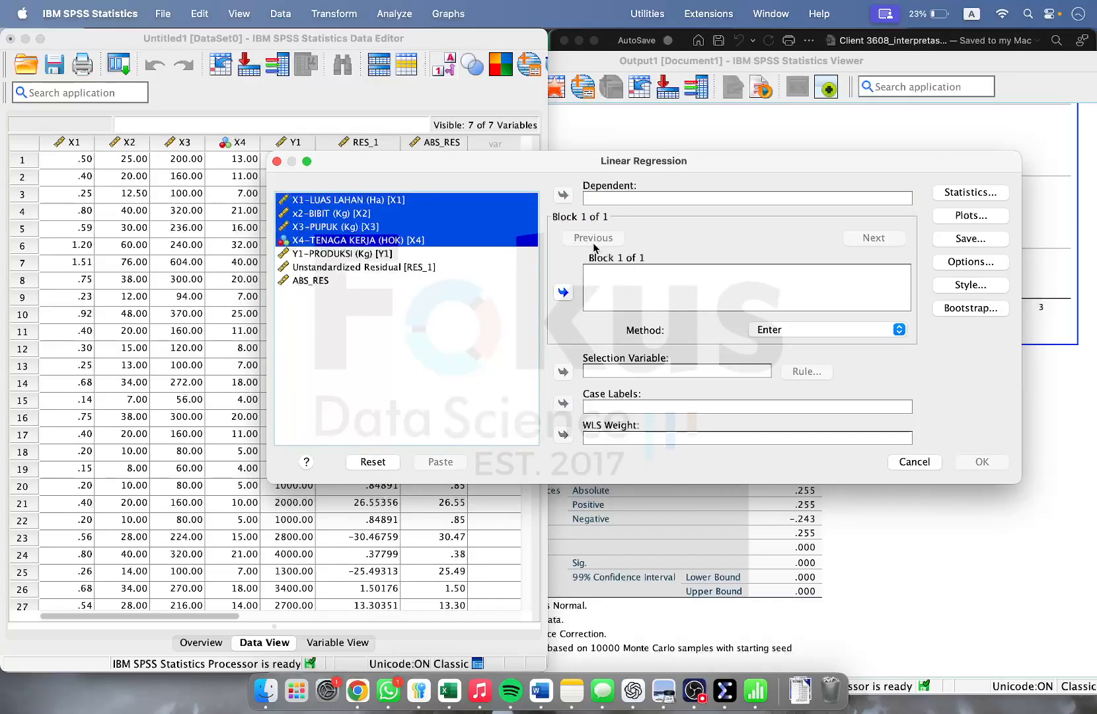
left_click(563, 292)
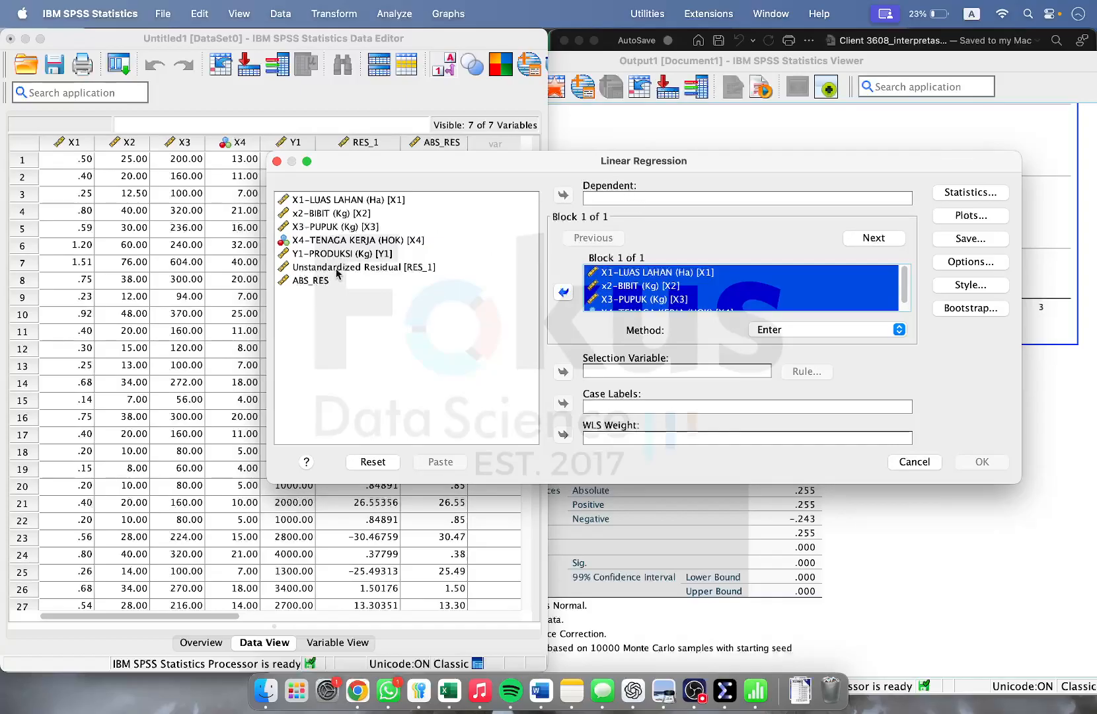
left_click(310, 281)
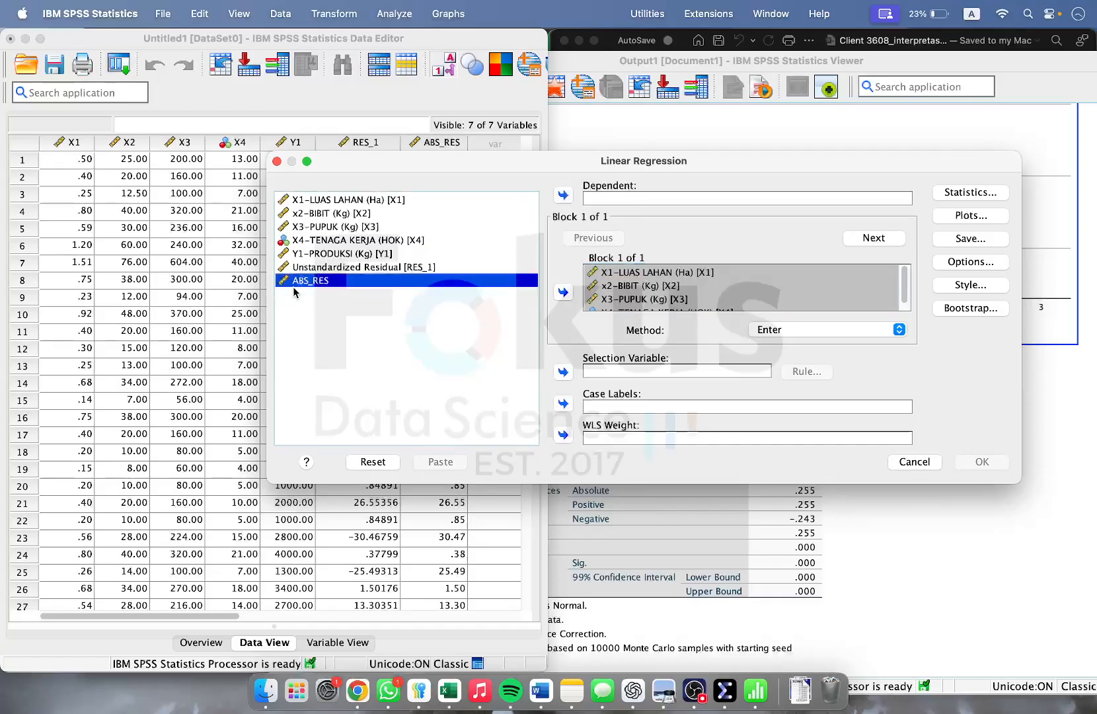
left_click(563, 194)
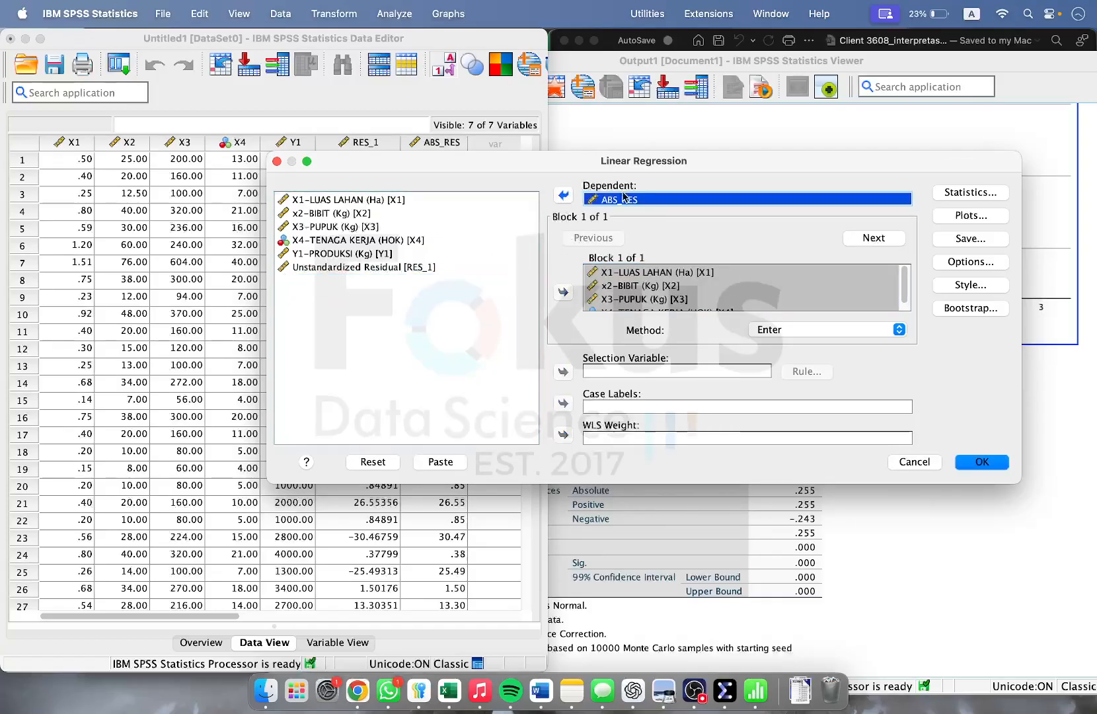
left_click(982, 461)
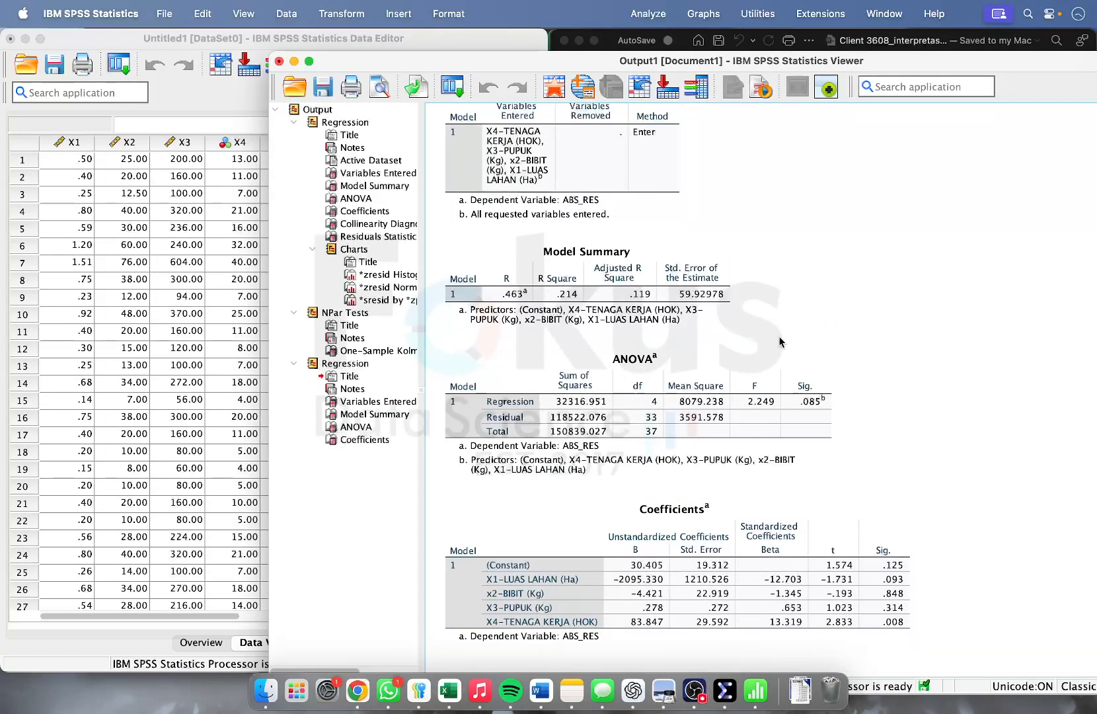
Retitle the Coefficients table of the ABS_RES regression as Heteroskedastisitas.
double_click(673, 527)
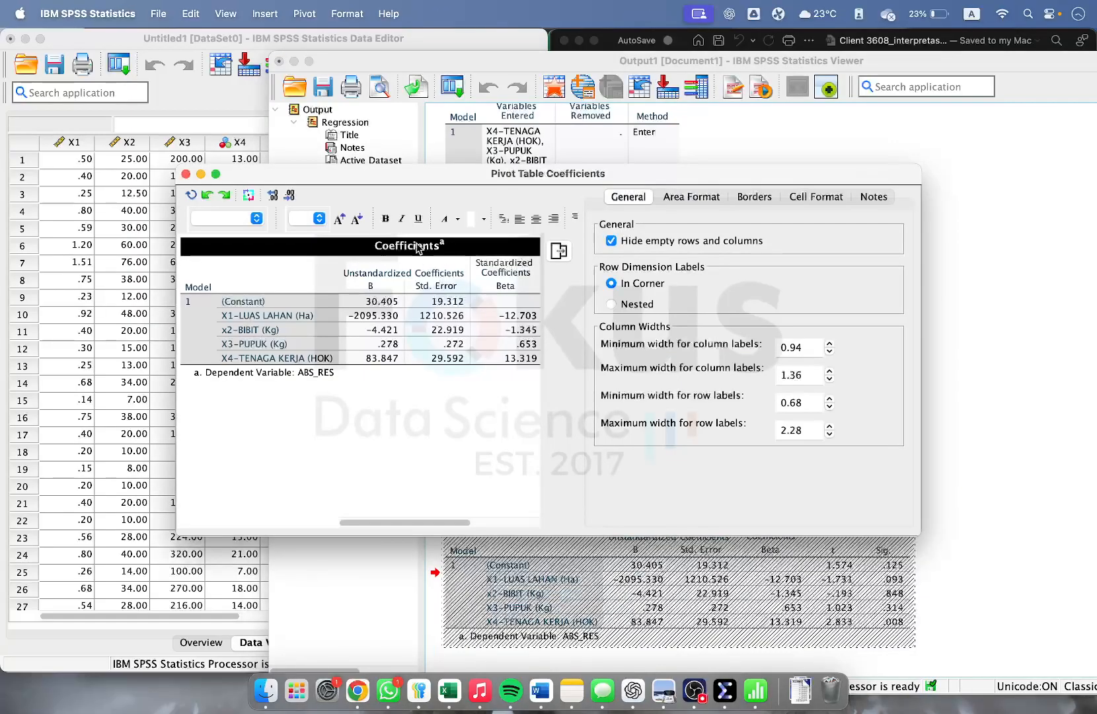
double_click(417, 246)
key("BackSpace")
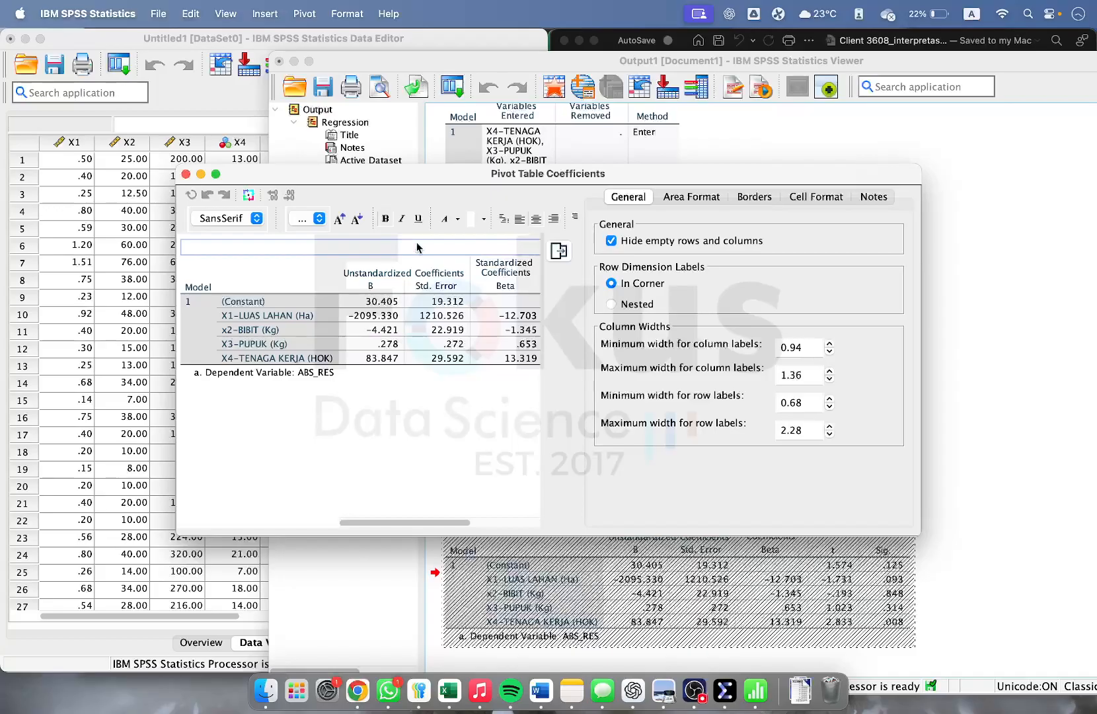
type("Heteroskedastisitas")
key("Return")
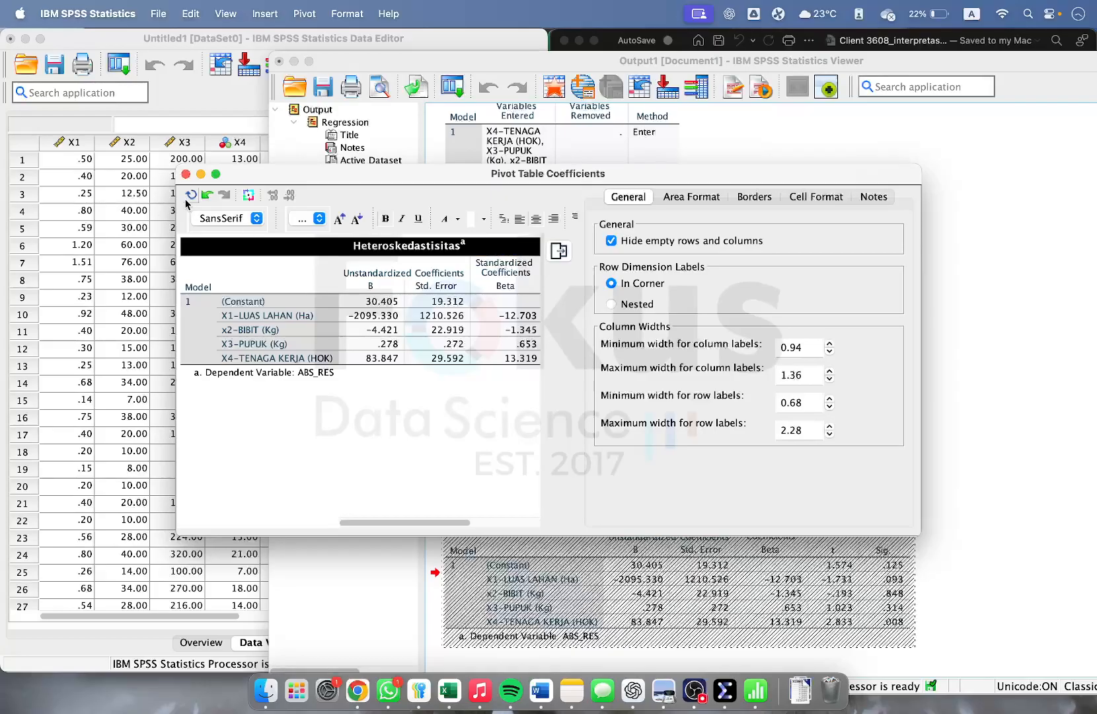
left_click(186, 174)
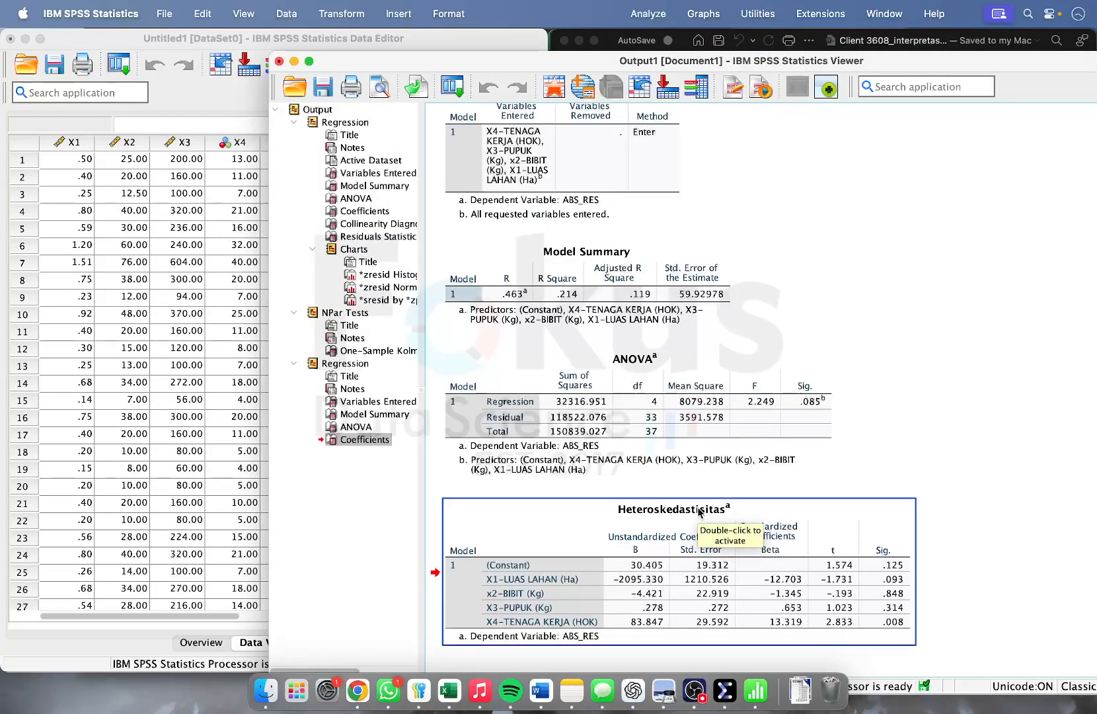
Move the SPSS output window aside to uncover the Uji Asumsi Klasik report and switch to Word.
scroll(796, 268, "up", 10)
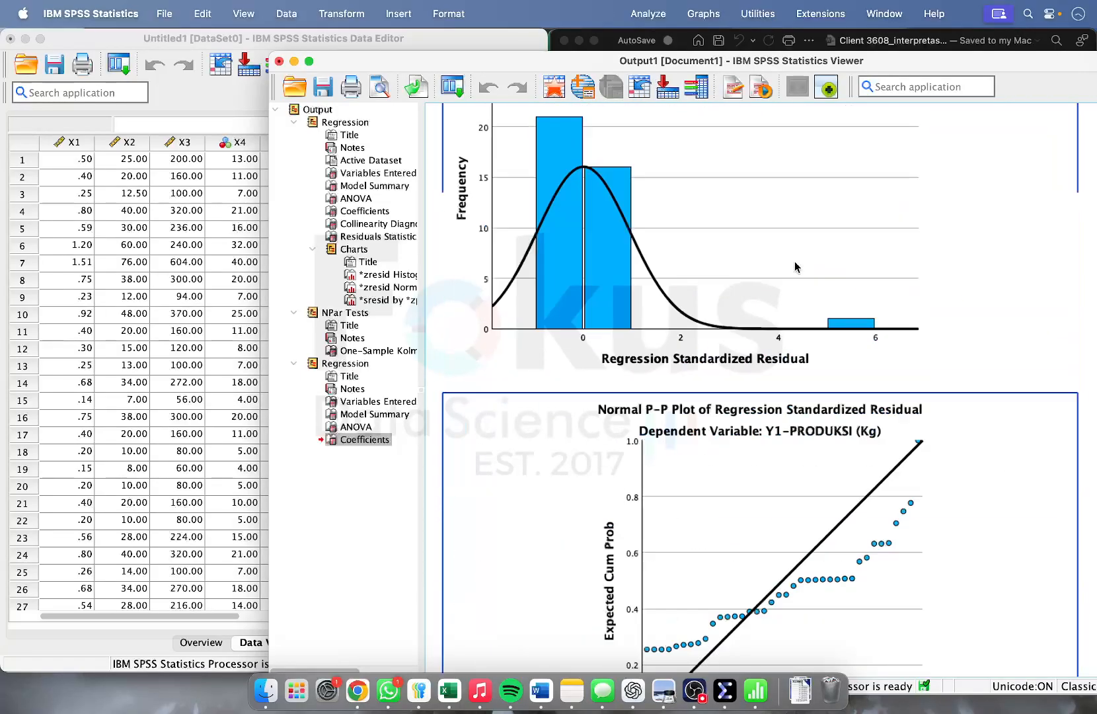
left_click_drag(915, 60, 155, 75)
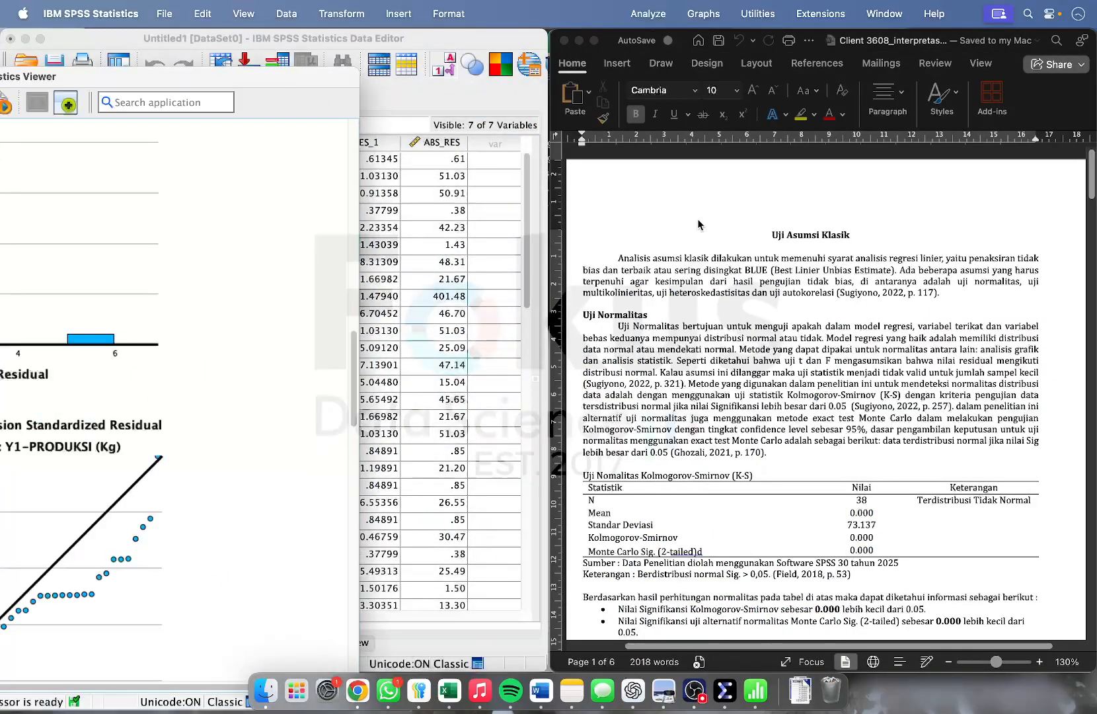
left_click(795, 309)
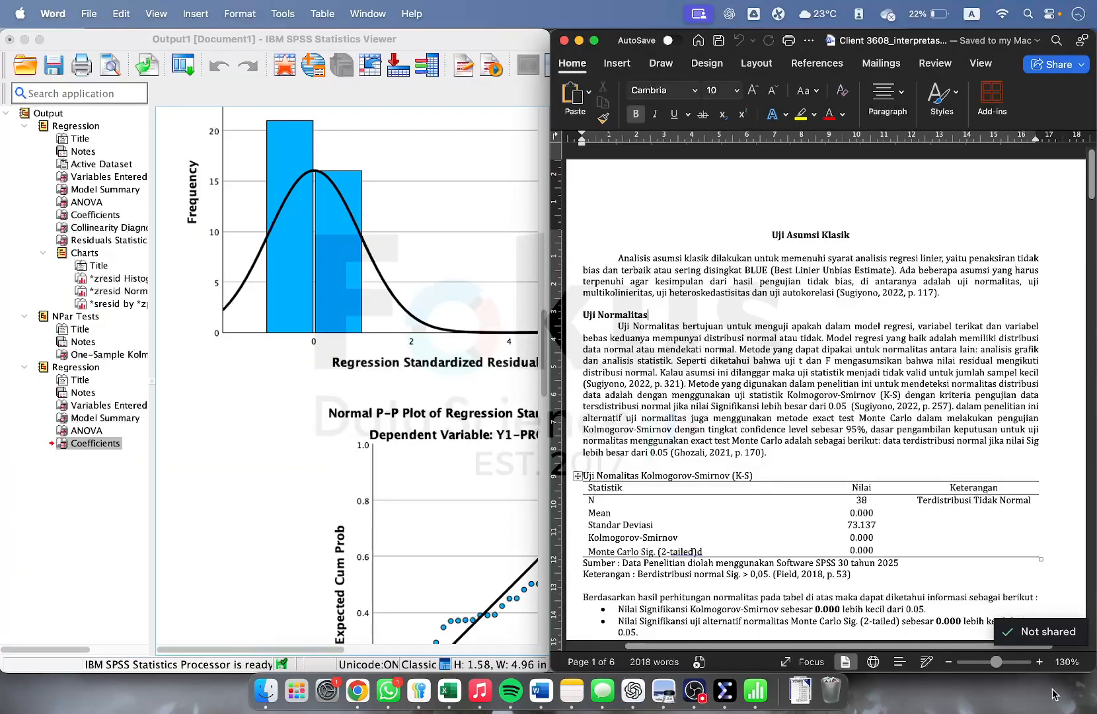
Enlarge the report view to 140% and compare its Uji Normalitas table with the One-Sample Kolmogorov-Smirnov Test in the SPSS output.
left_click(1039, 661)
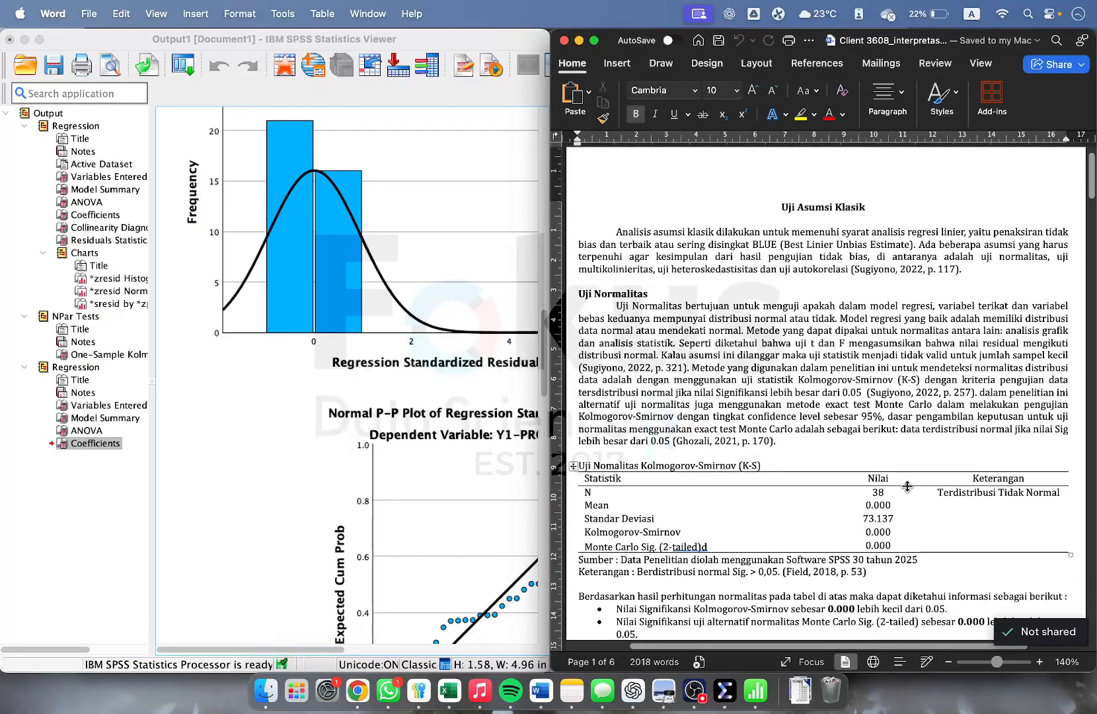
scroll(908, 486, "down", 3)
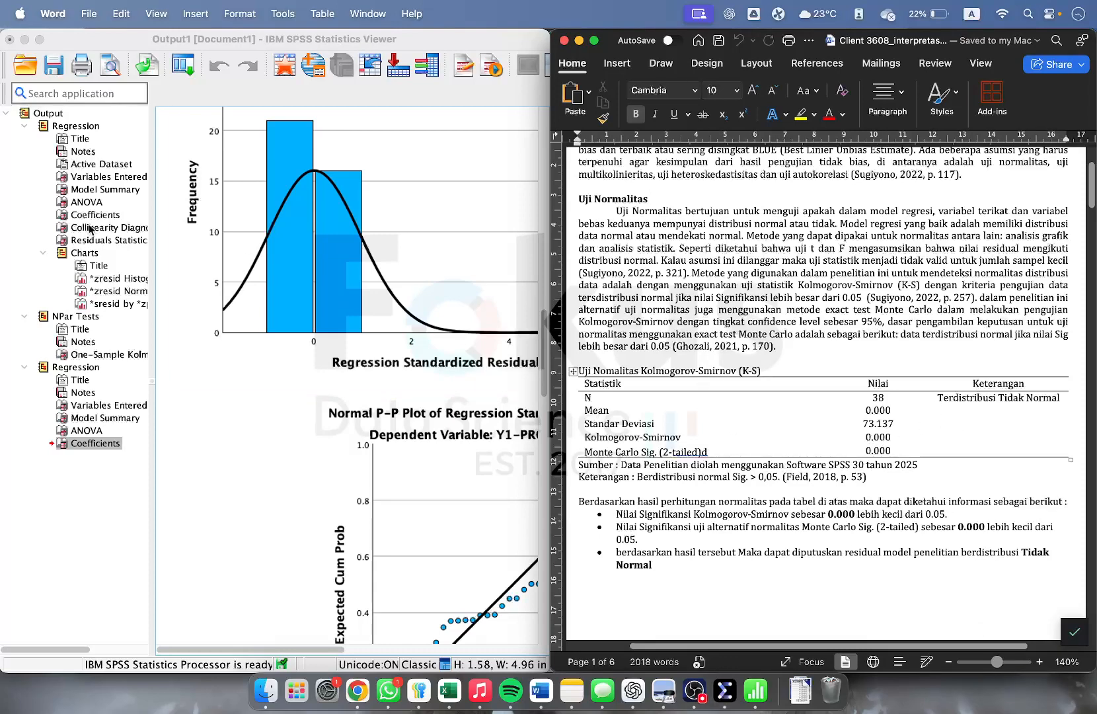
left_click(106, 355)
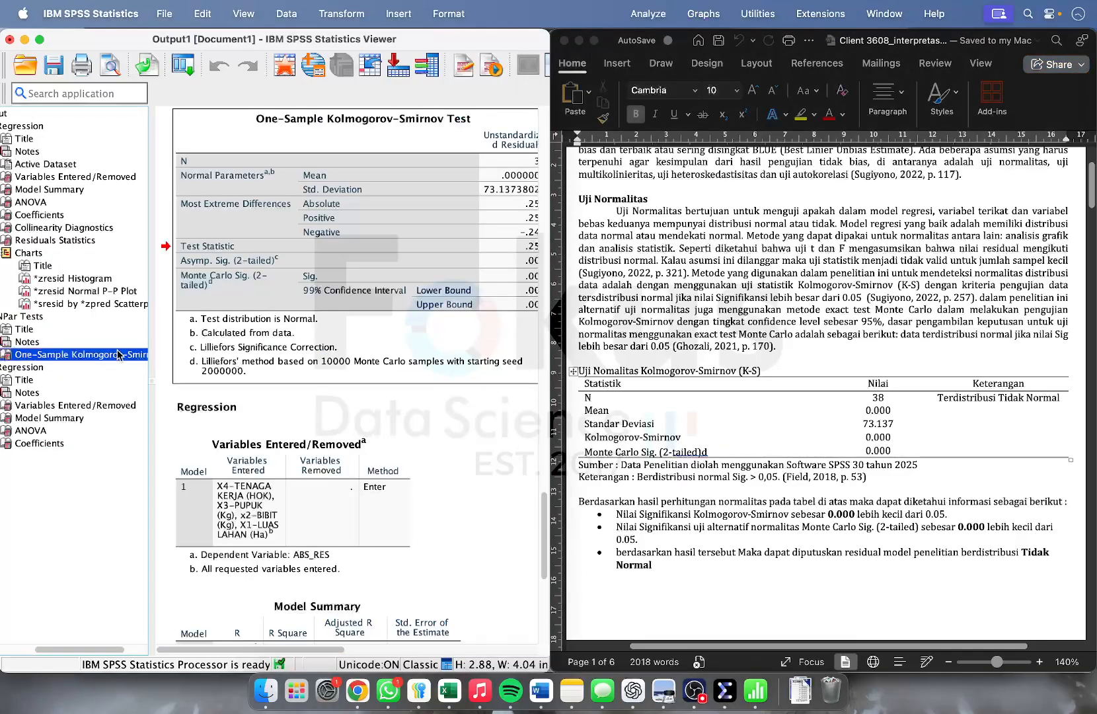
left_click(373, 375)
scroll(373, 375, "left", 5)
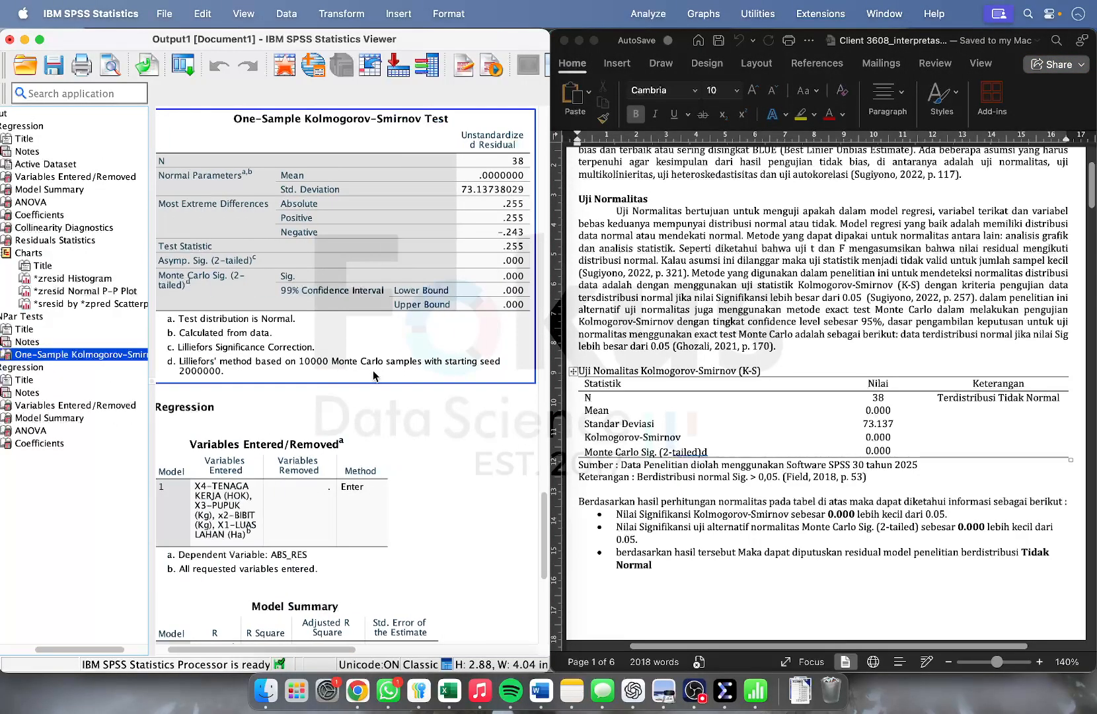
left_click_drag(326, 648, 306, 648)
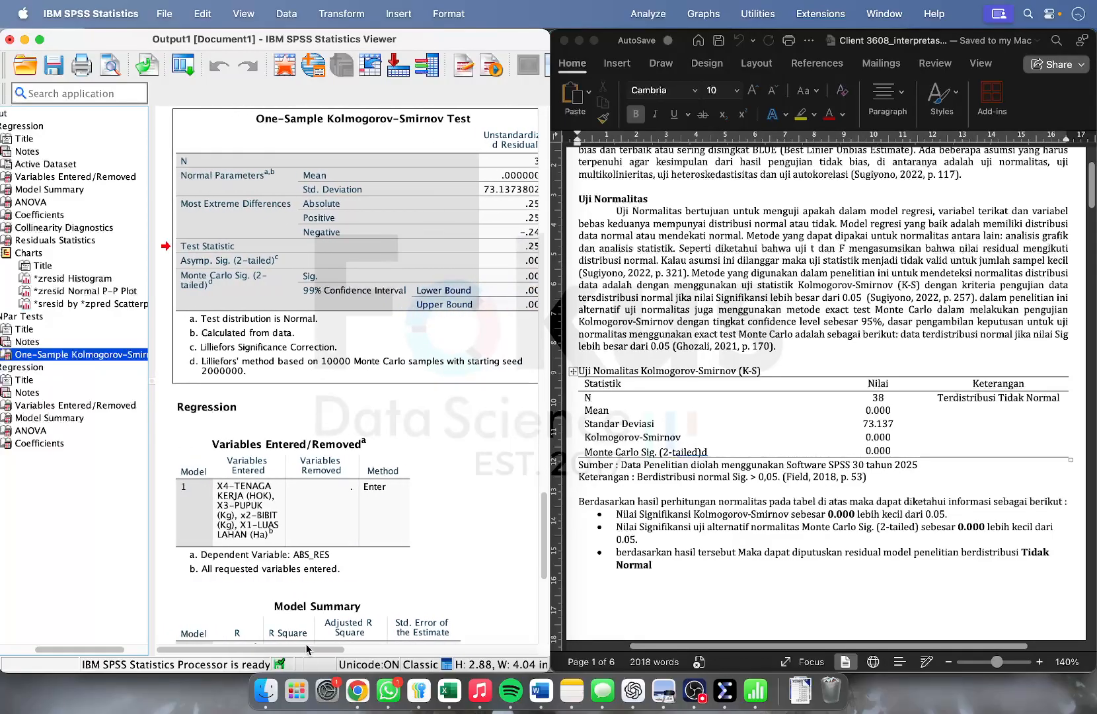
left_click(333, 290)
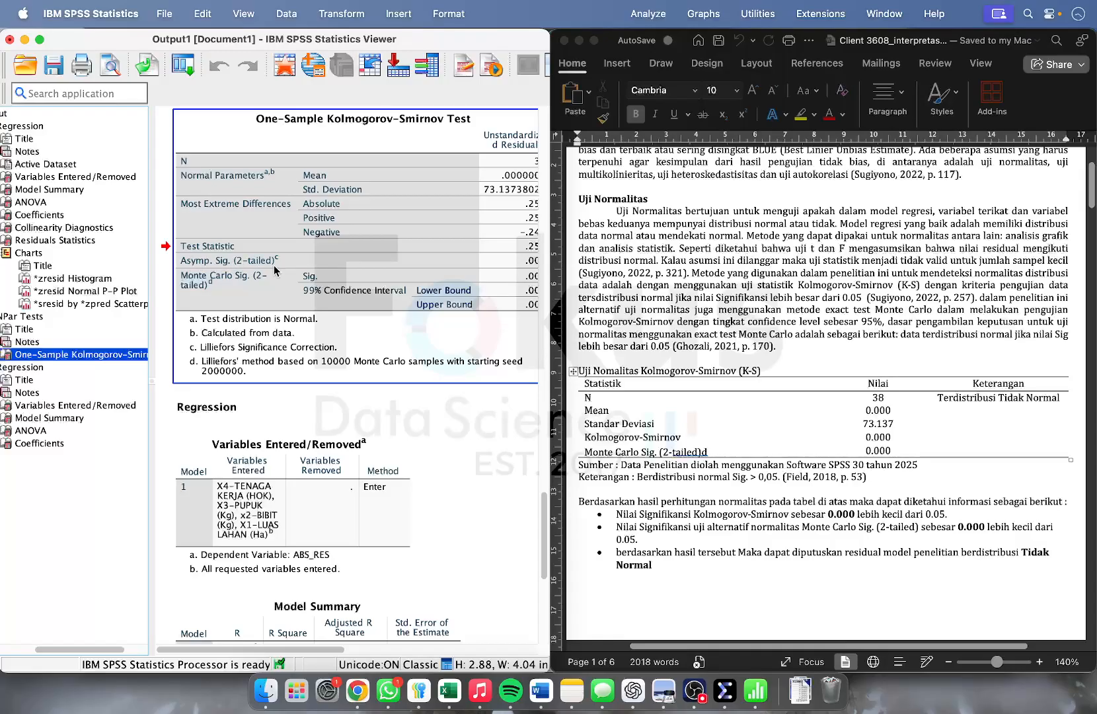
left_click(428, 497)
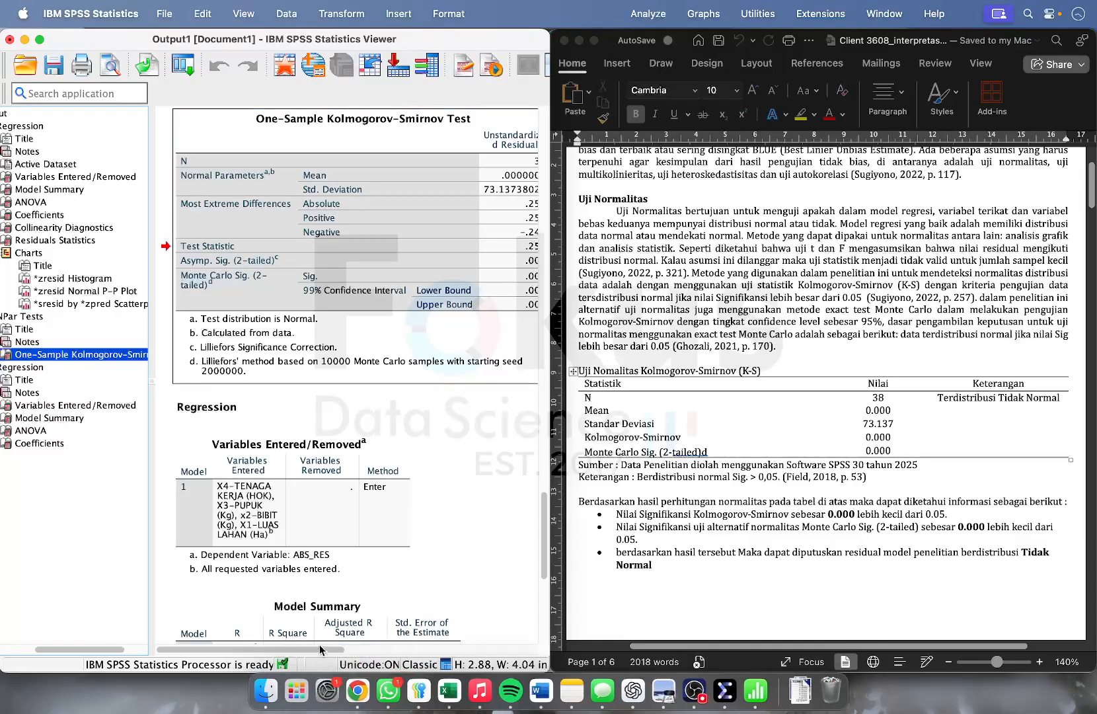
scroll(319, 654, "right", 3)
left_click(484, 291)
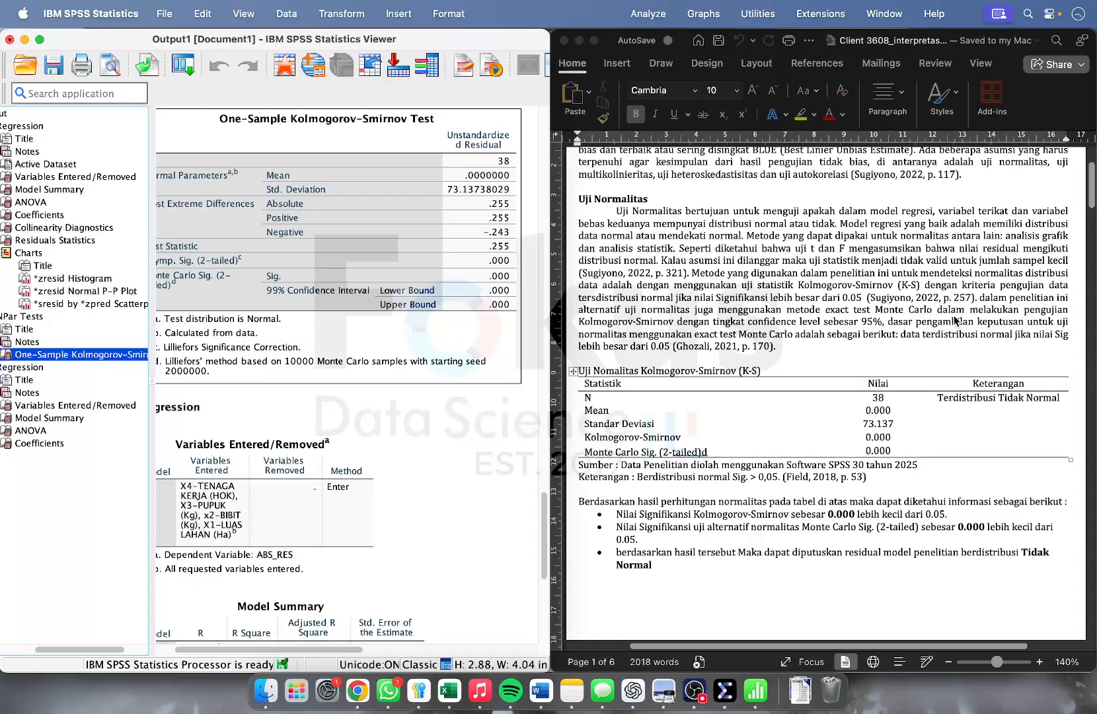
Review the normality conclusions and the Uji Autokorelasi Model Penelitian section of the Word report.
scroll(825, 403, "down", 10)
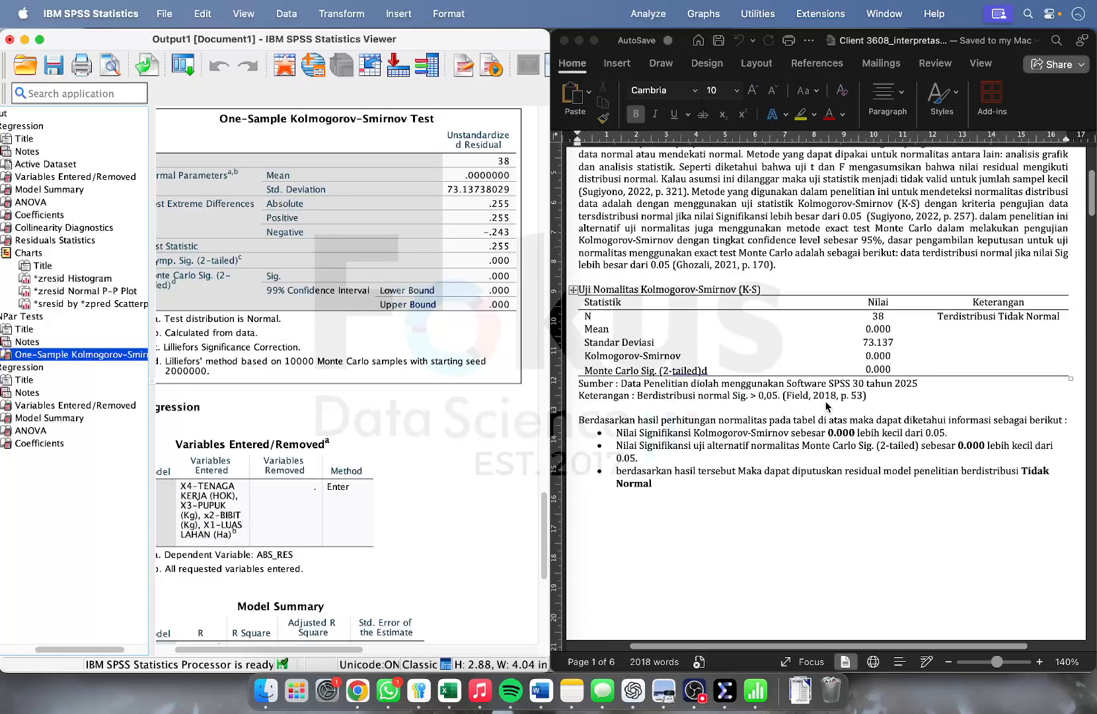
scroll(829, 407, "down", 3)
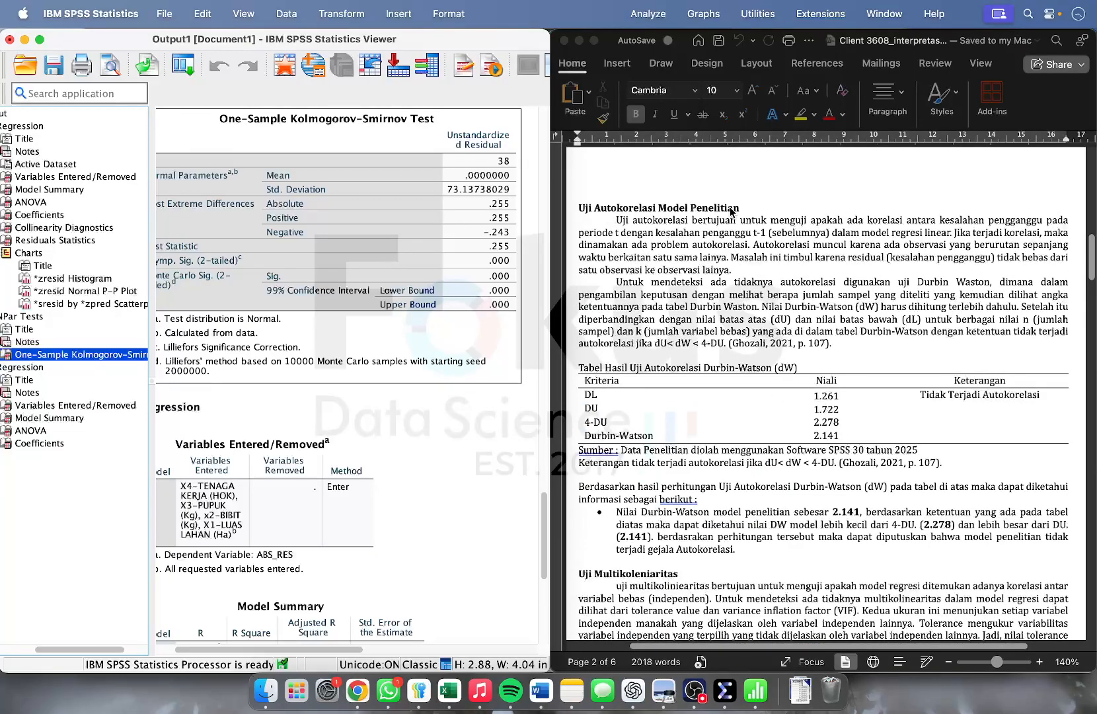
scroll(743, 255, "up", 15)
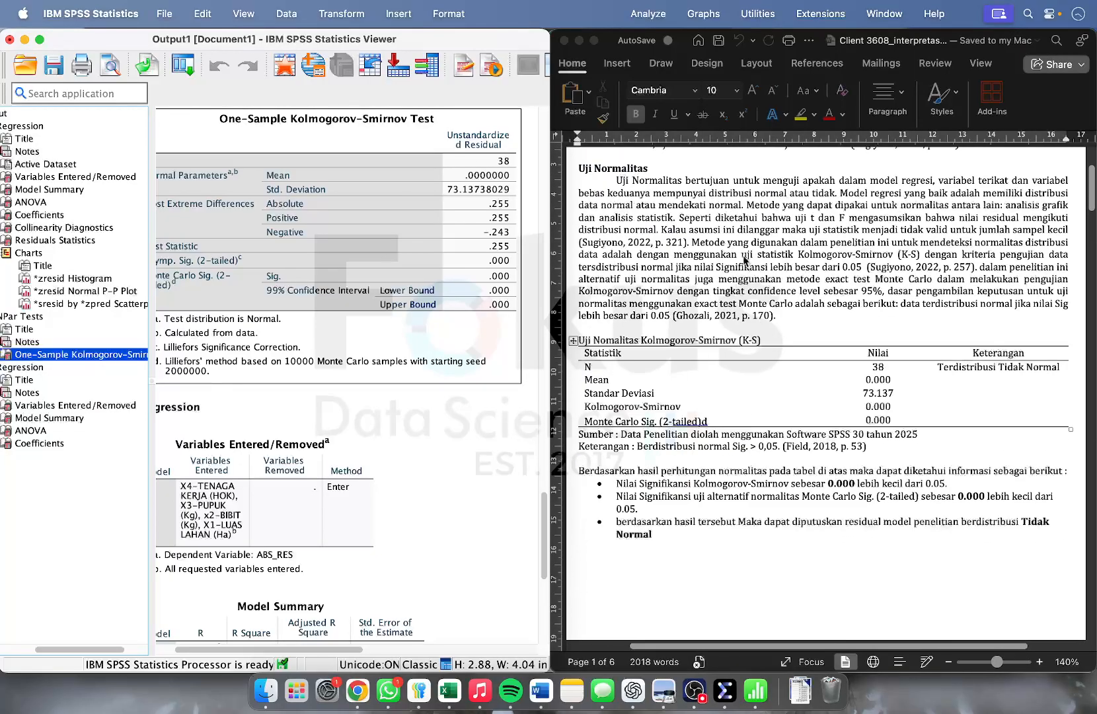
scroll(744, 260, "down", 15)
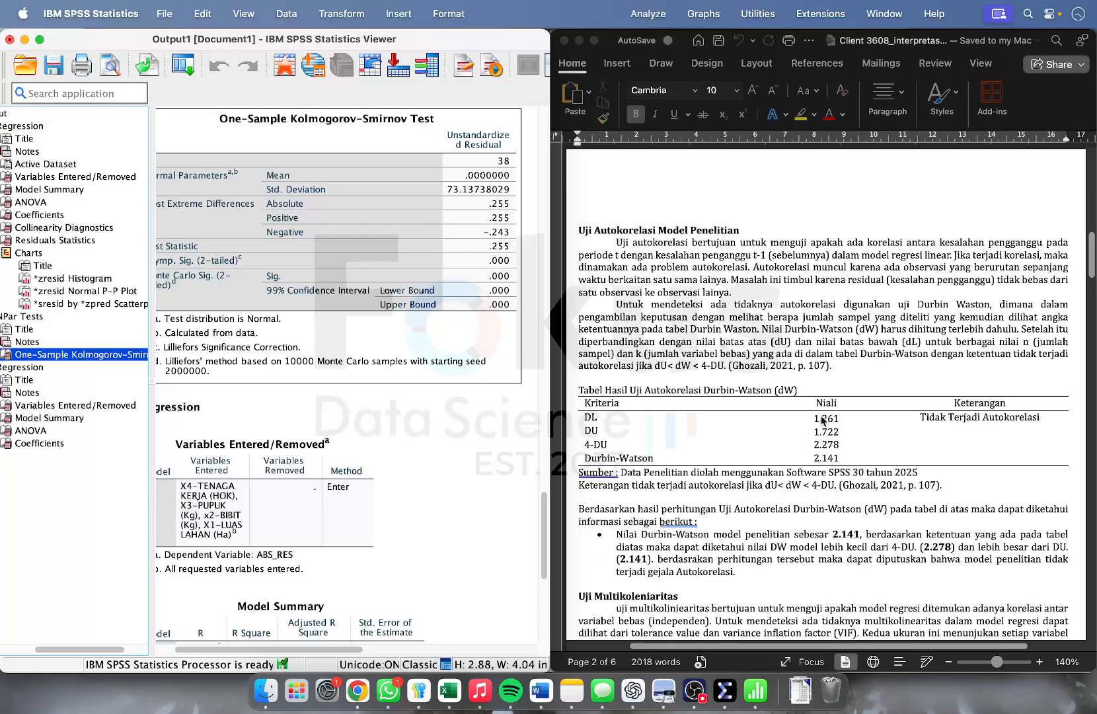
Switch to Excel and look up dL and dU for n = 38, k = 4 in the Durbin-Watson table on the asumsi & regresi sheet.
left_click(449, 690)
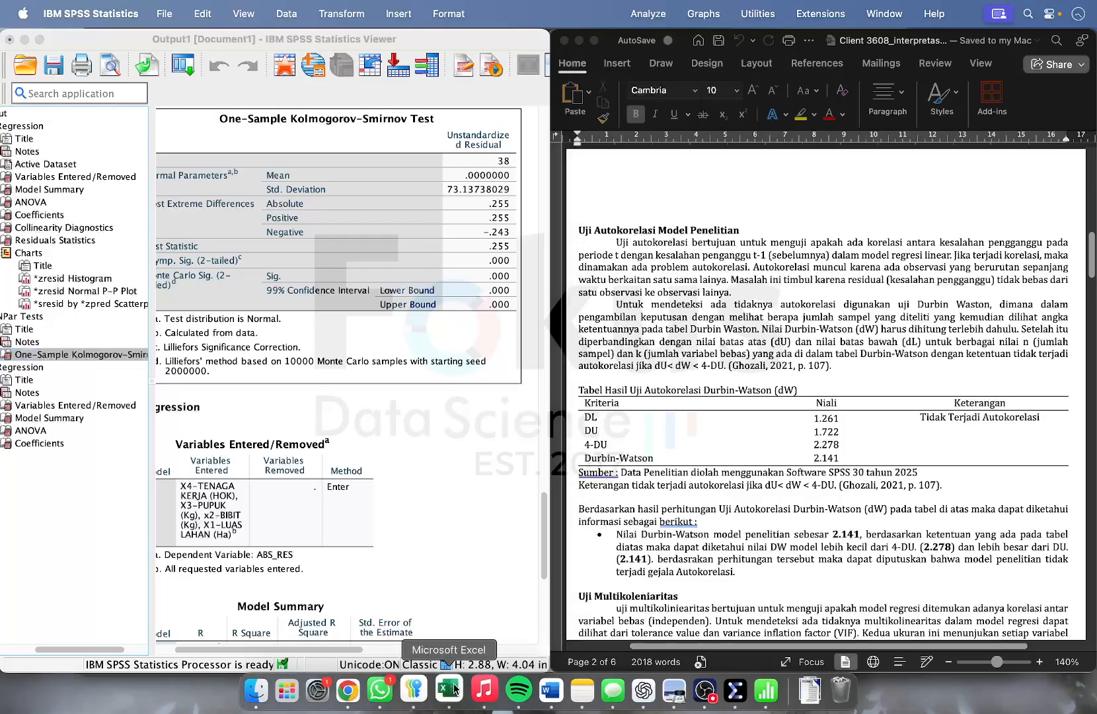
left_click(700, 642)
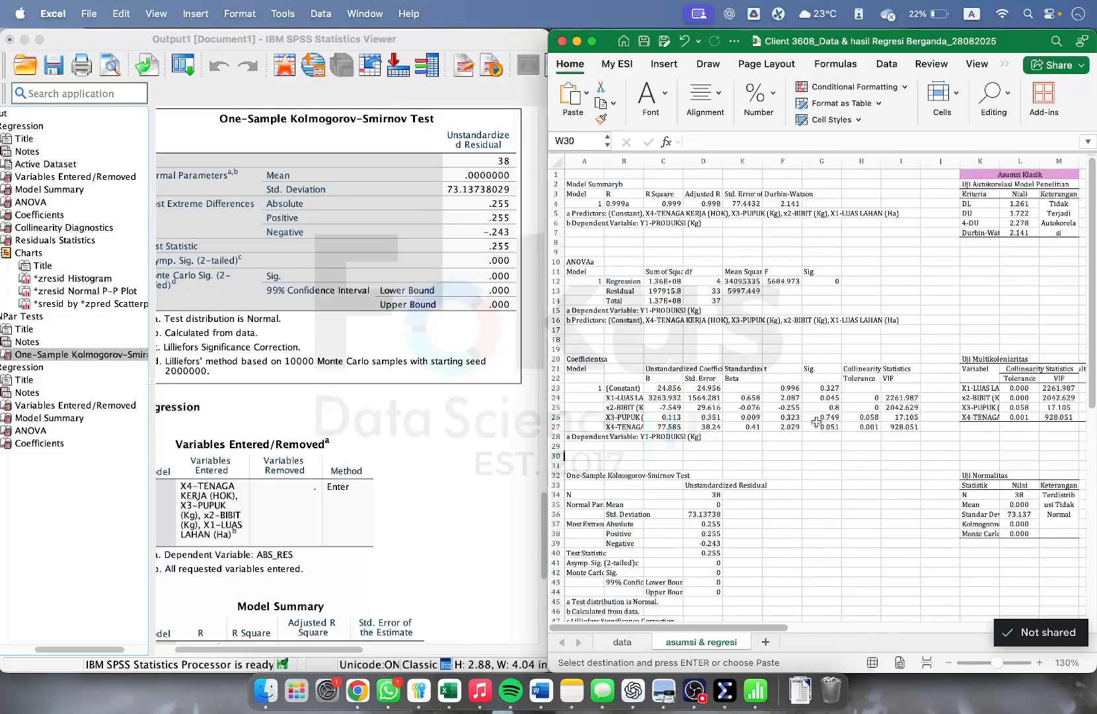
scroll(821, 421, "right", 5)
scroll(819, 420, "down", 20)
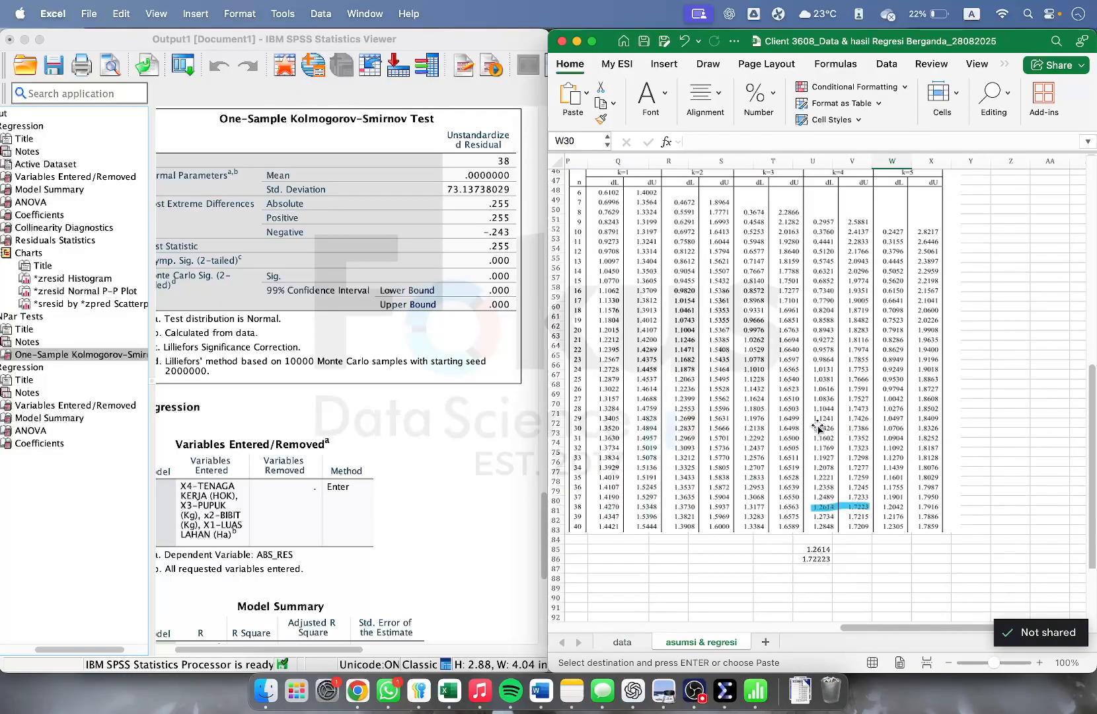
scroll(792, 391, "left", 1)
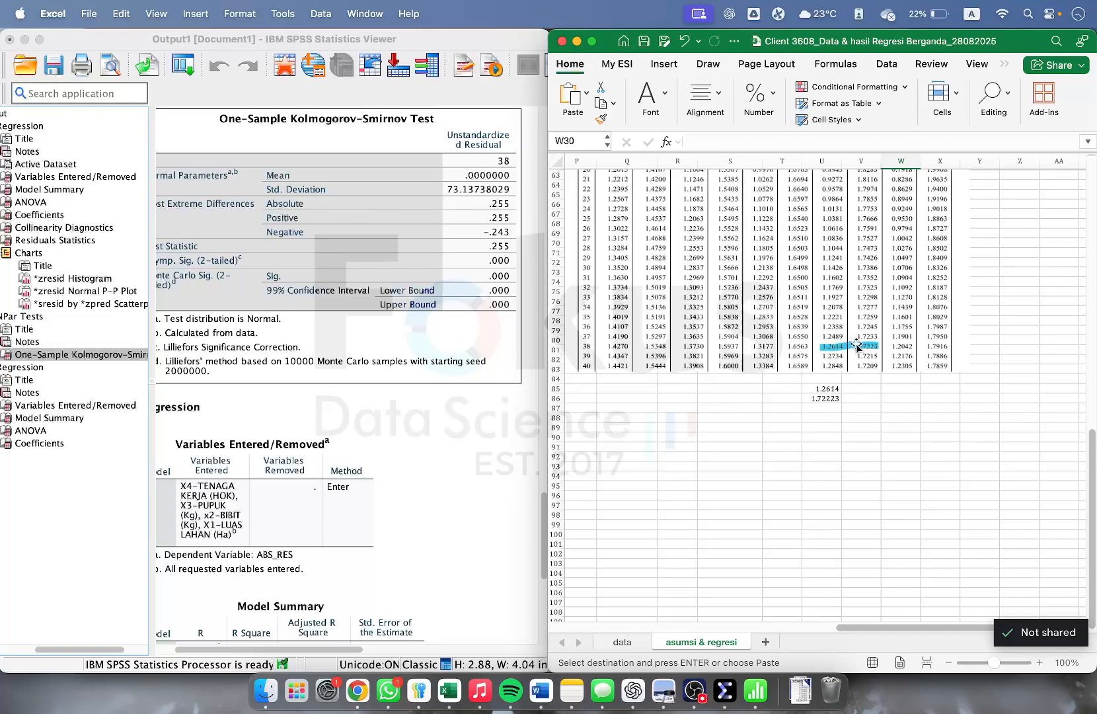
scroll(856, 345, "up", 7)
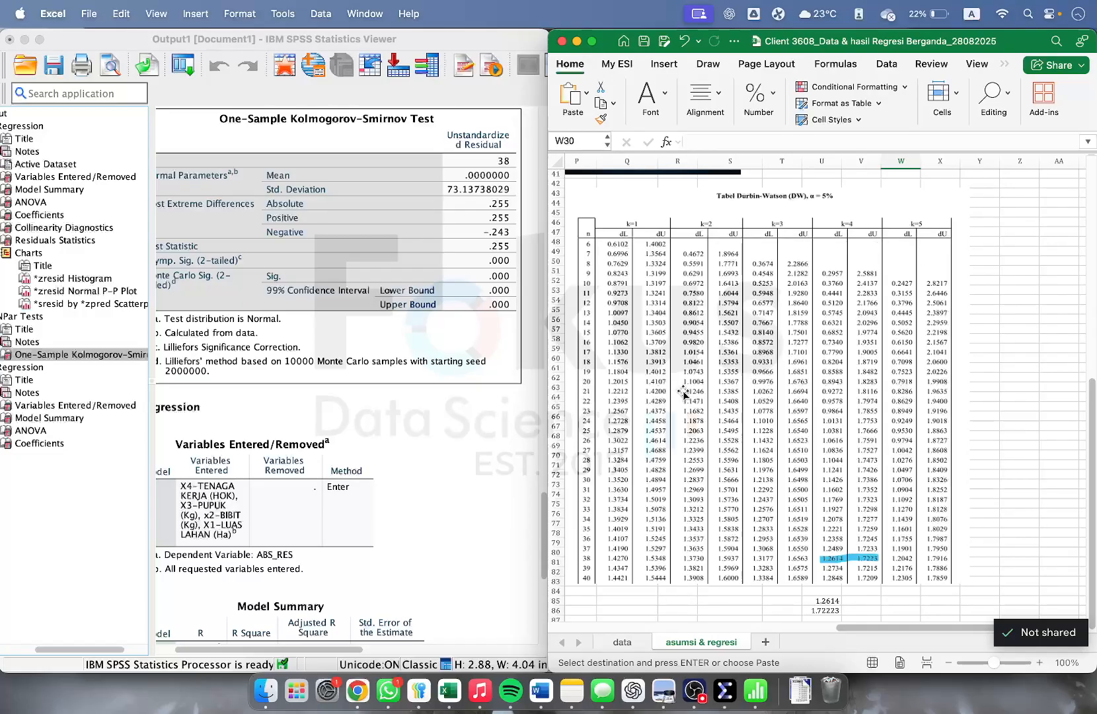
scroll(687, 392, "up", 15)
scroll(687, 392, "left", 5)
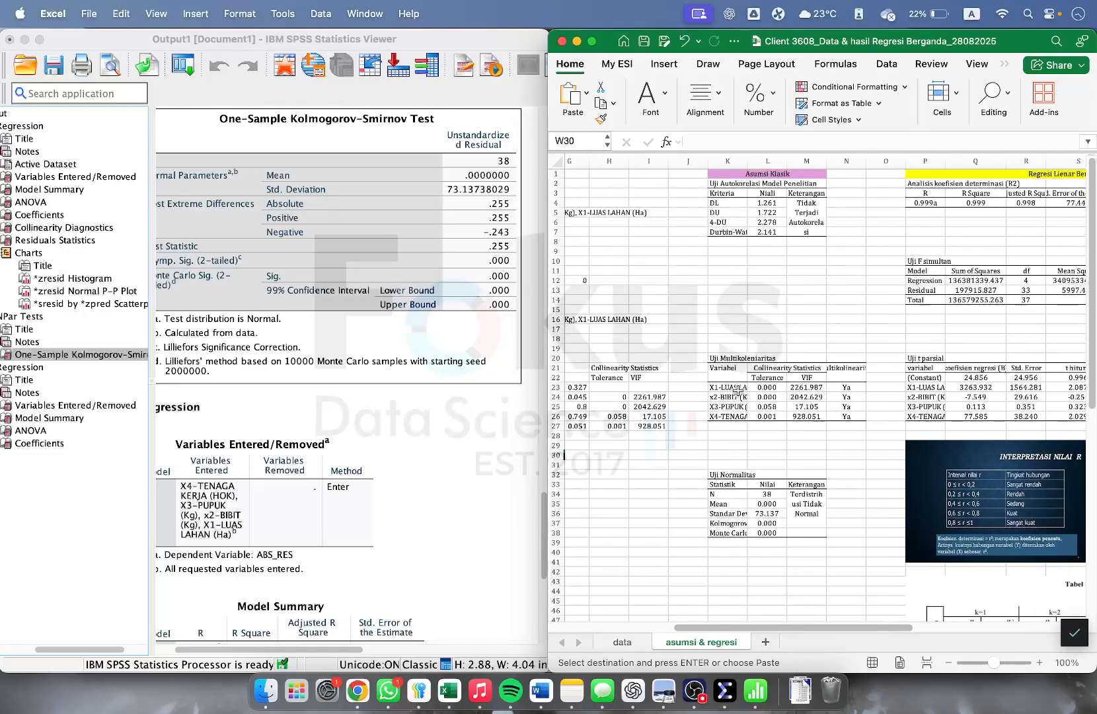
Check the DU, 4-DU and Durbin-Watson rows of the Uji Autokorelasi table on the asumsi & regresi sheet.
left_click(732, 213)
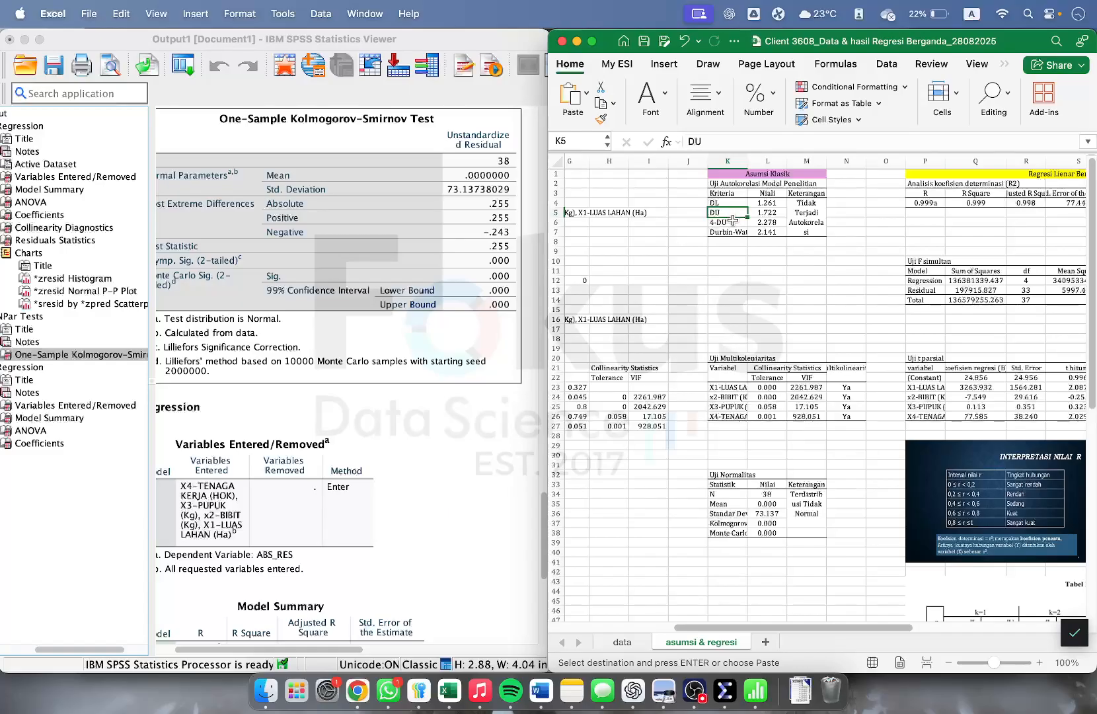
left_click(732, 222)
left_click_drag(727, 232, 756, 231)
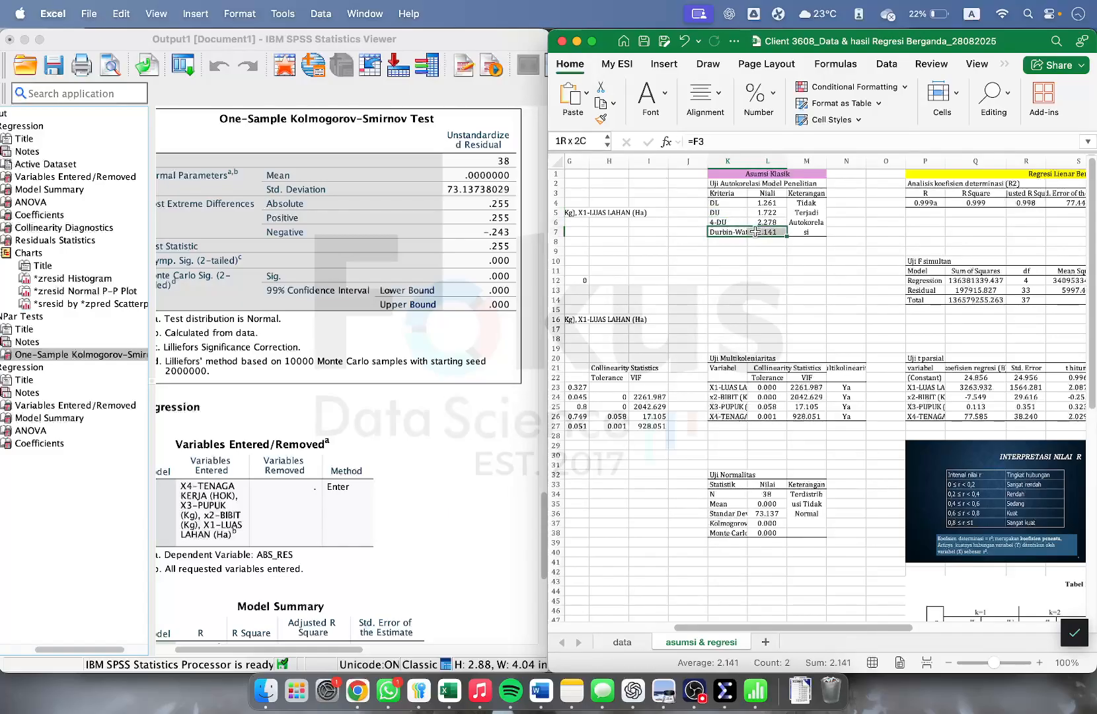
Switch to the SPSS output and locate the Durbin-Watson value in the Model Summary of the Y1-PRODUKSI regression.
left_click(507, 475)
scroll(481, 499, "down", 10)
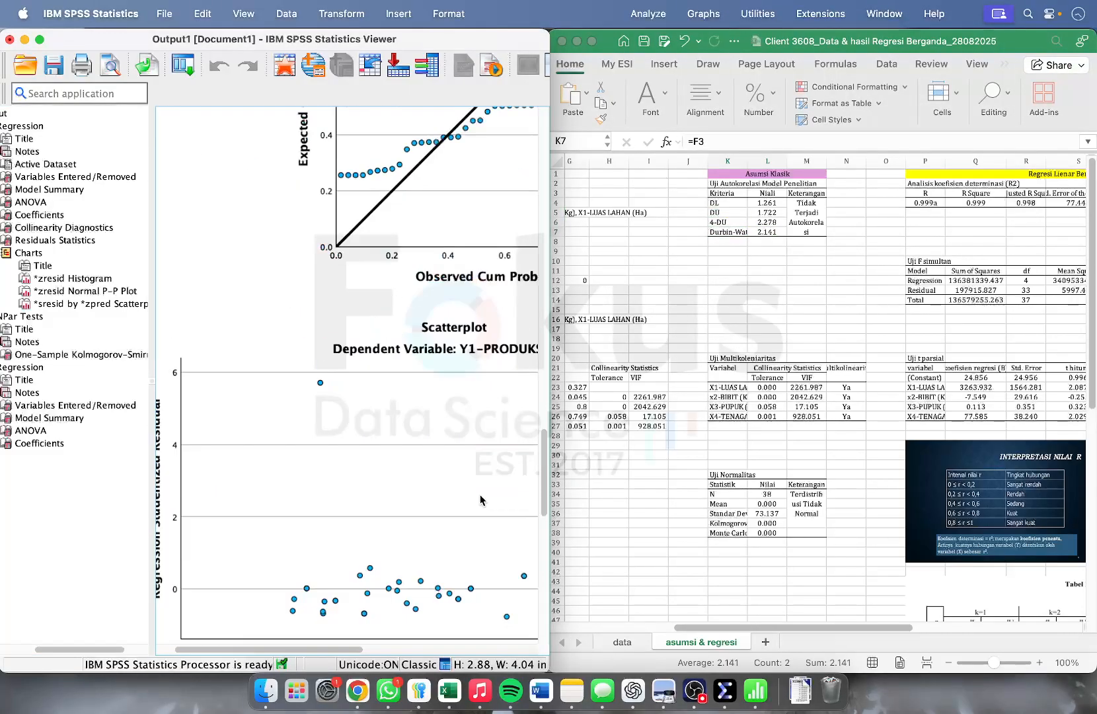
left_click(406, 412)
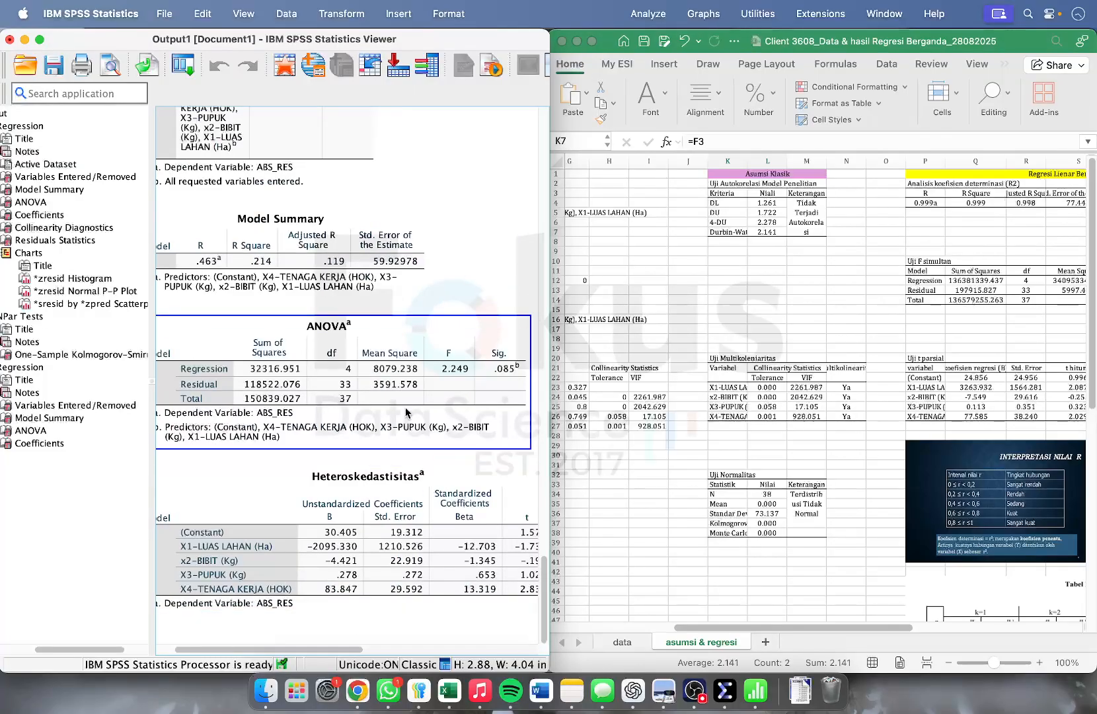
scroll(404, 412, "left", 2)
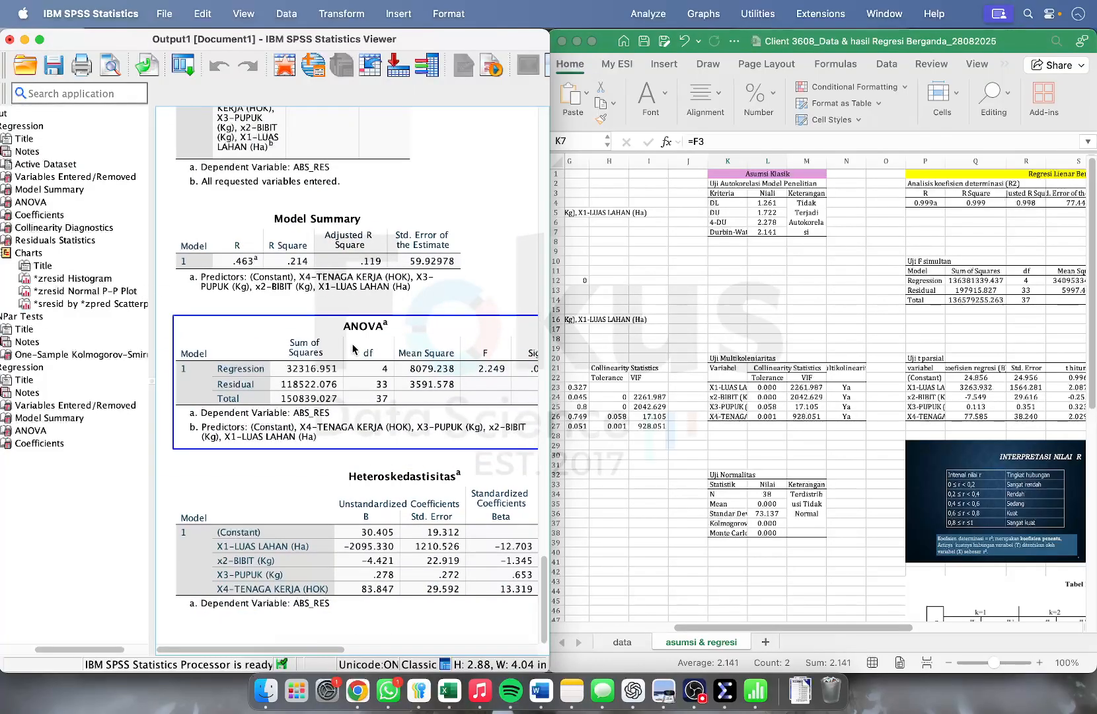
scroll(395, 367, "up", 10)
scroll(395, 367, "up", 10)
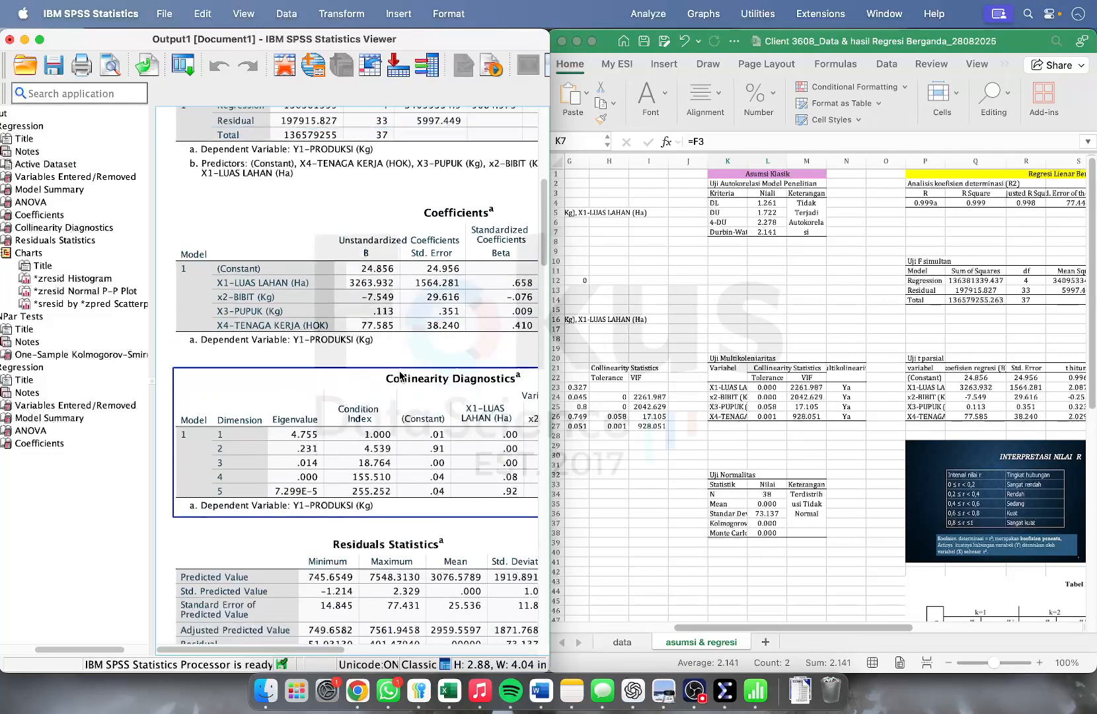
scroll(411, 373, "up", 2)
left_click(416, 282)
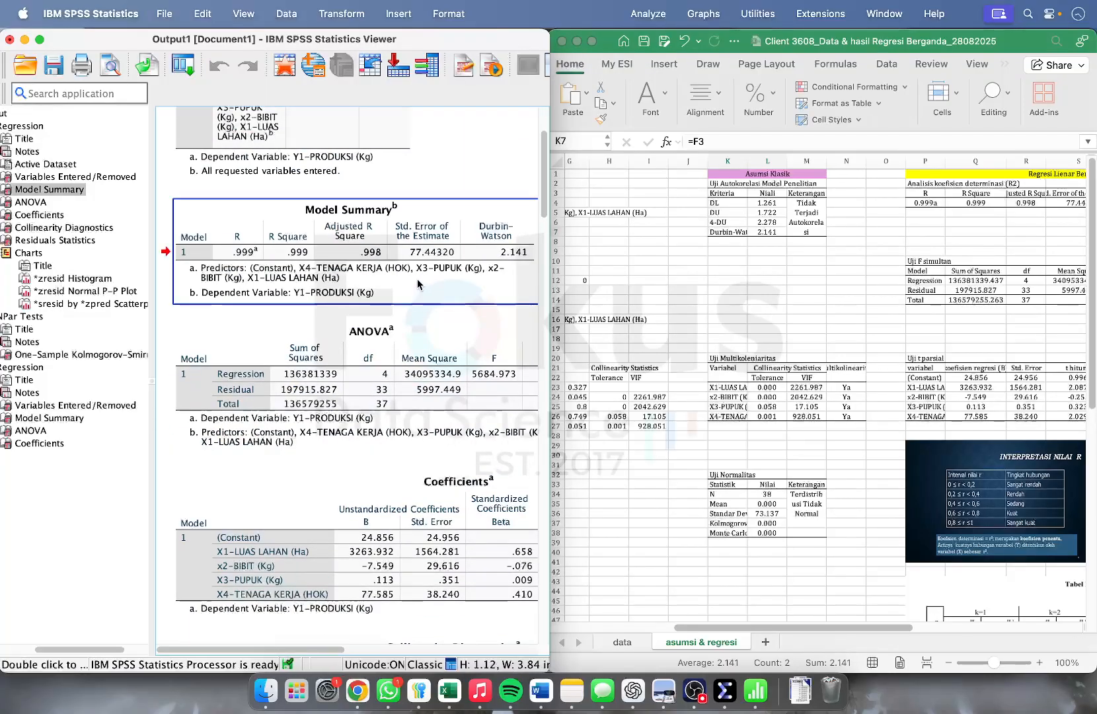
scroll(396, 330, "up", 3)
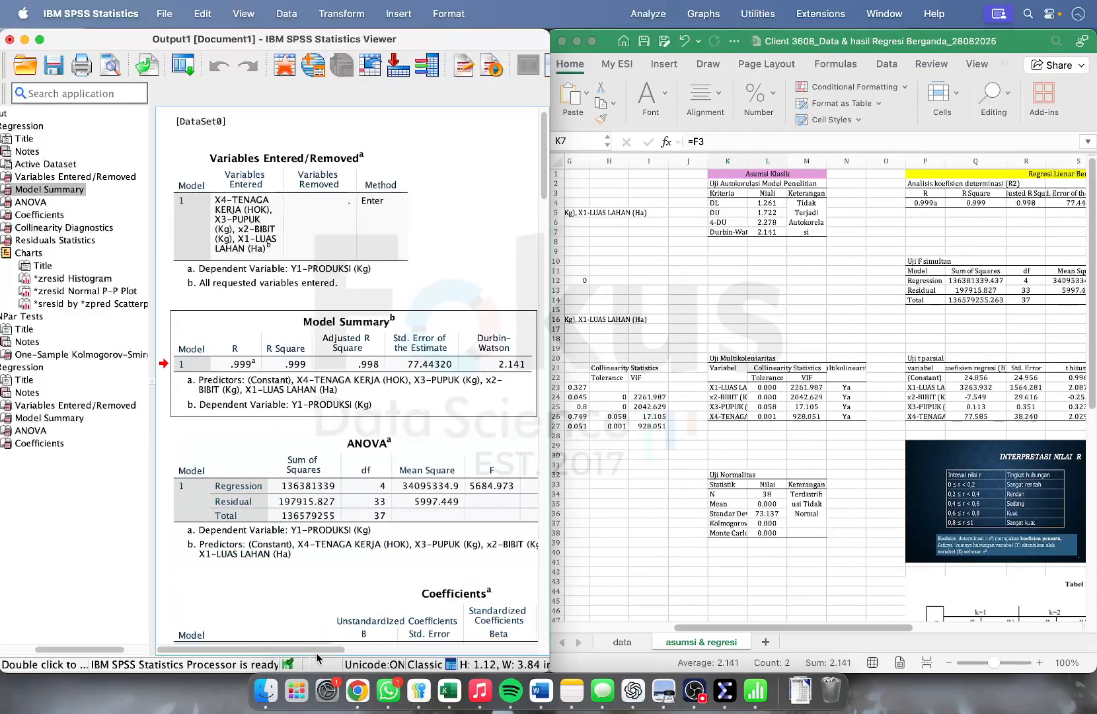
scroll(359, 636, "right", 2)
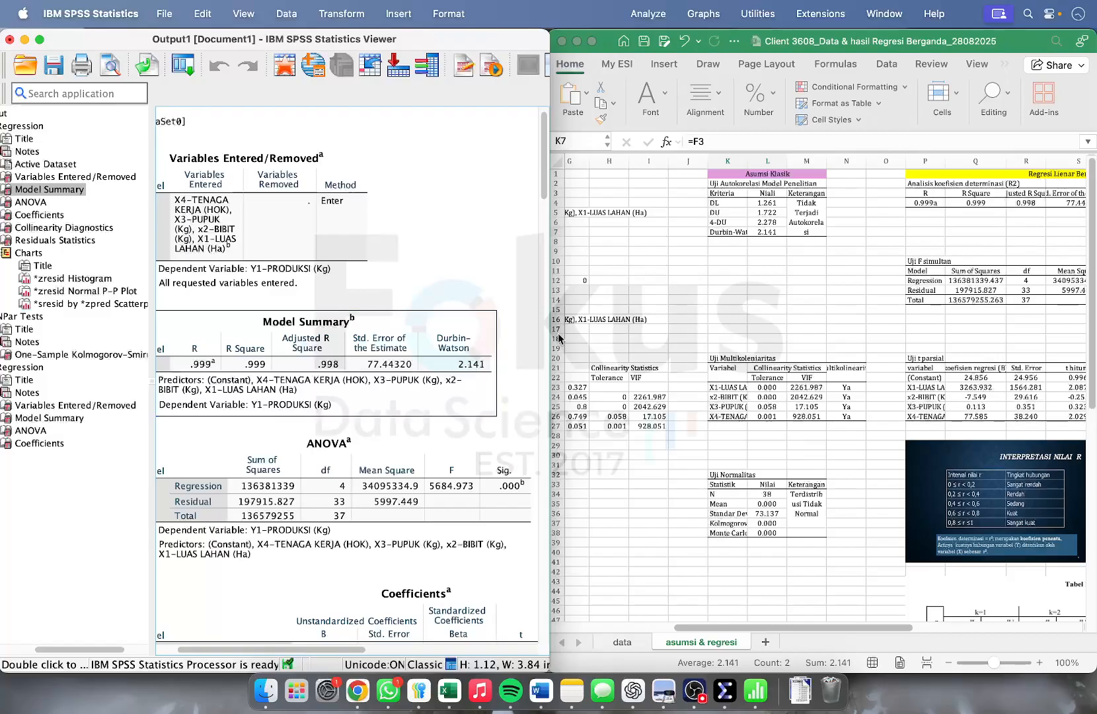
Return to Excel, enlarge the sheet to 120% and examine the autocorrelation criteria values and the IF formula behind Keterangan.
left_click(740, 238)
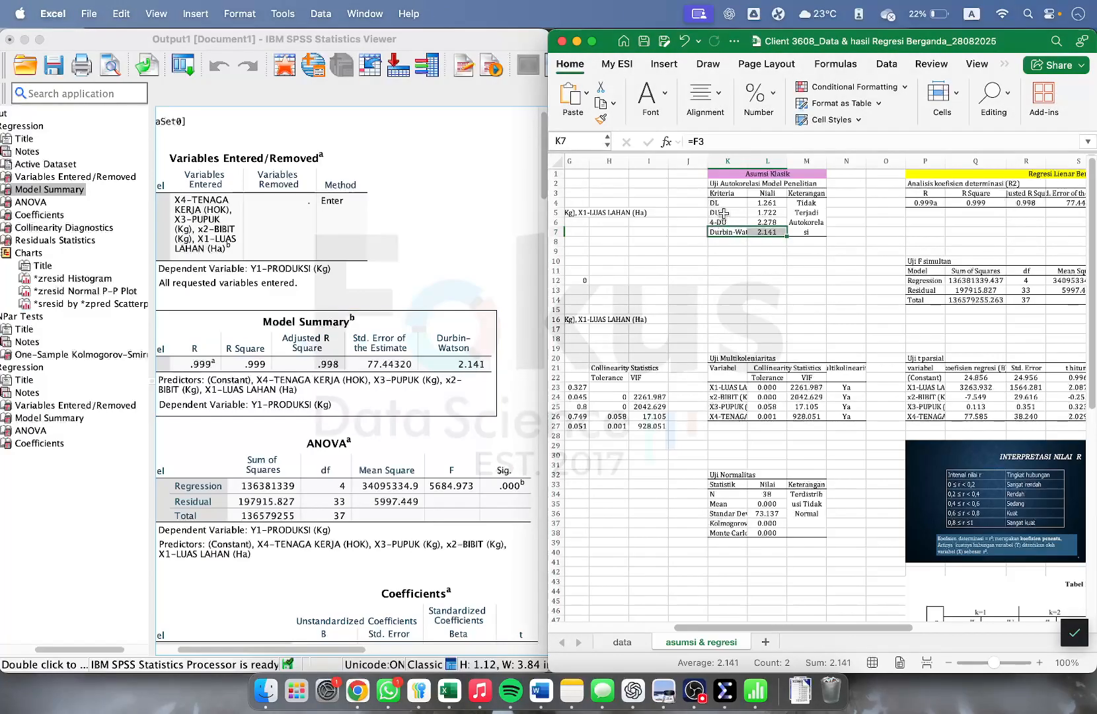
left_click(724, 212)
key("super+c")
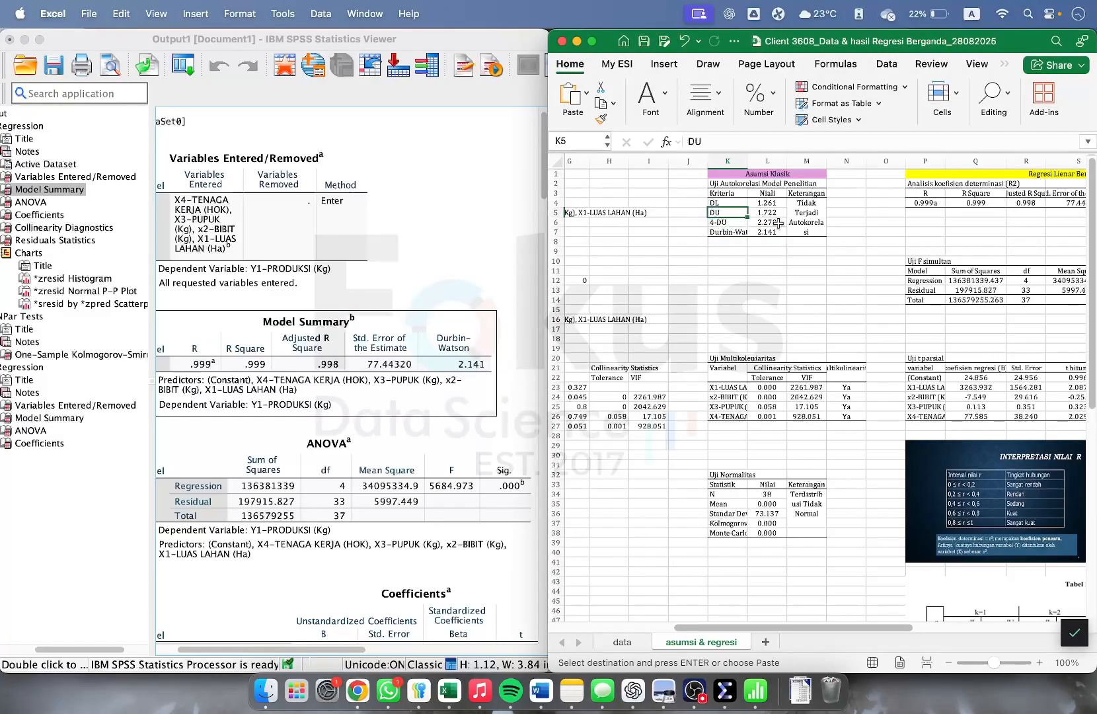
left_click(1040, 662)
left_click(1039, 662)
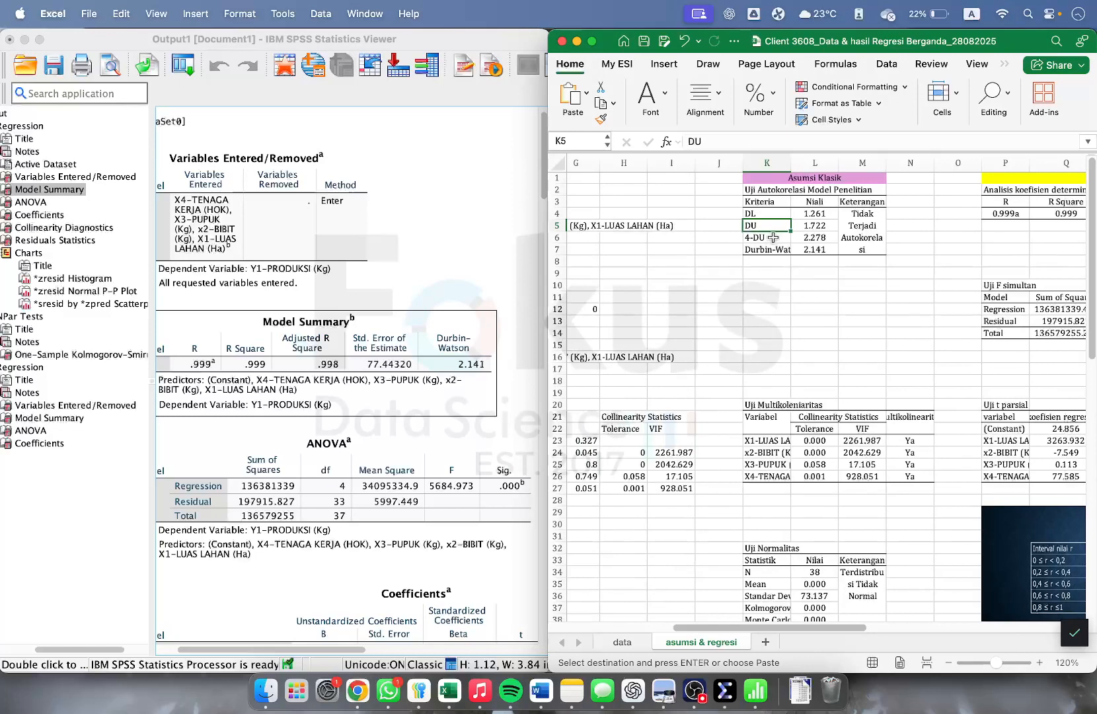
left_click(818, 253)
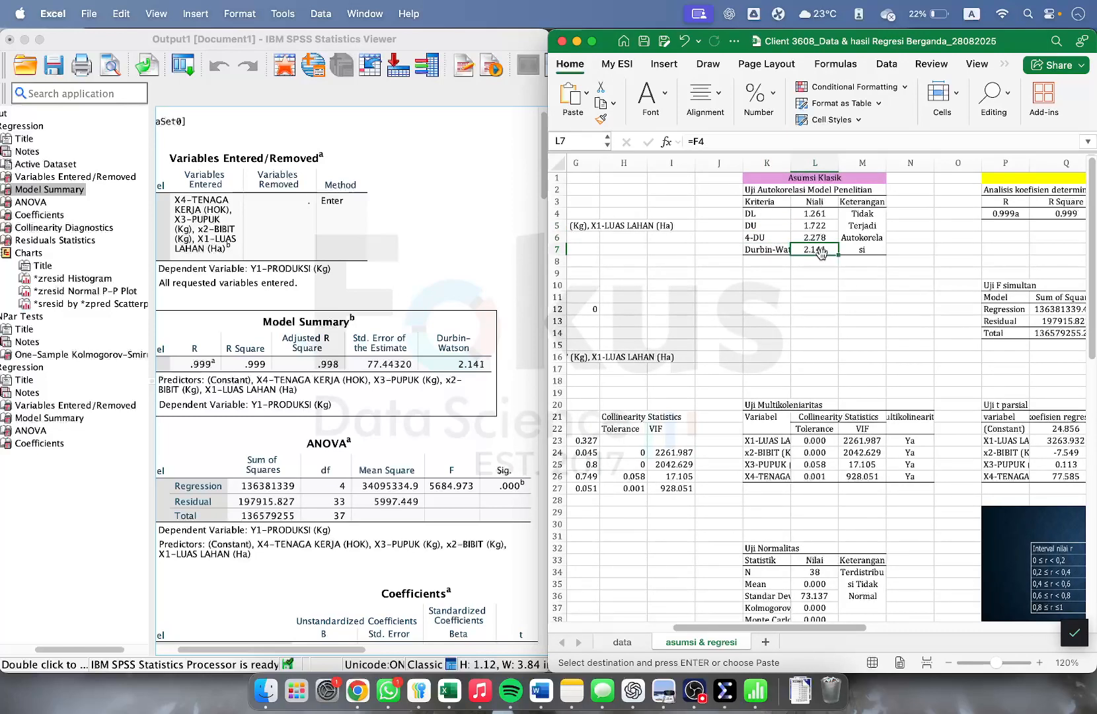
left_click_drag(756, 227, 811, 236)
key("cmd+c")
left_click(763, 249)
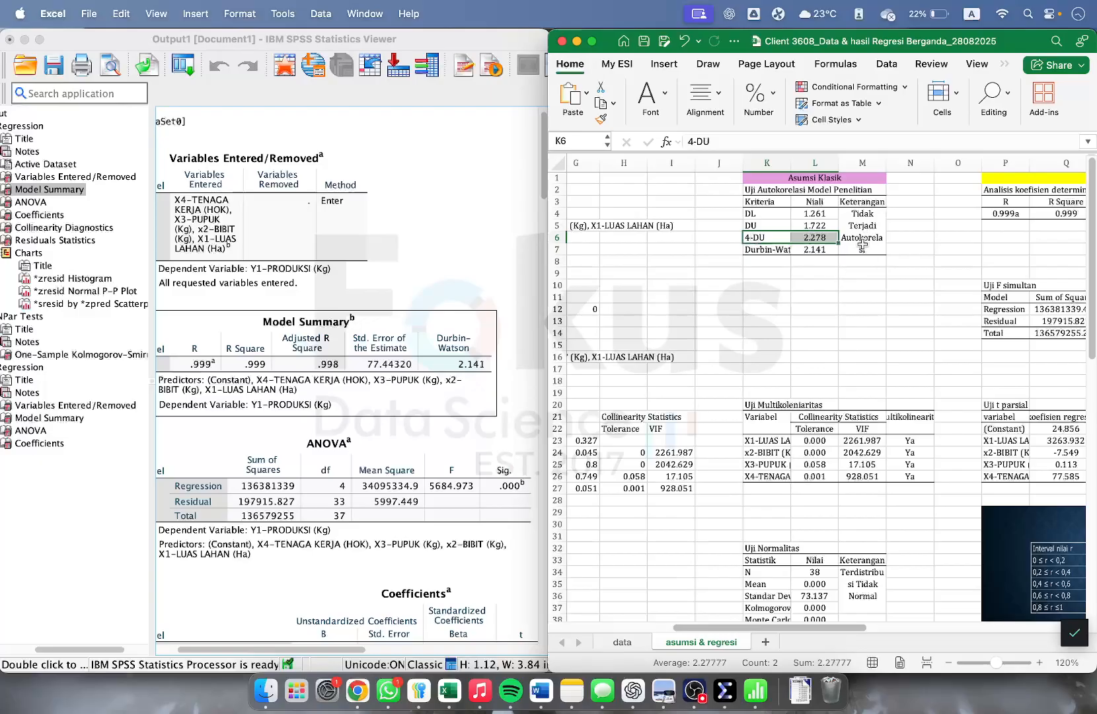
left_click(856, 228)
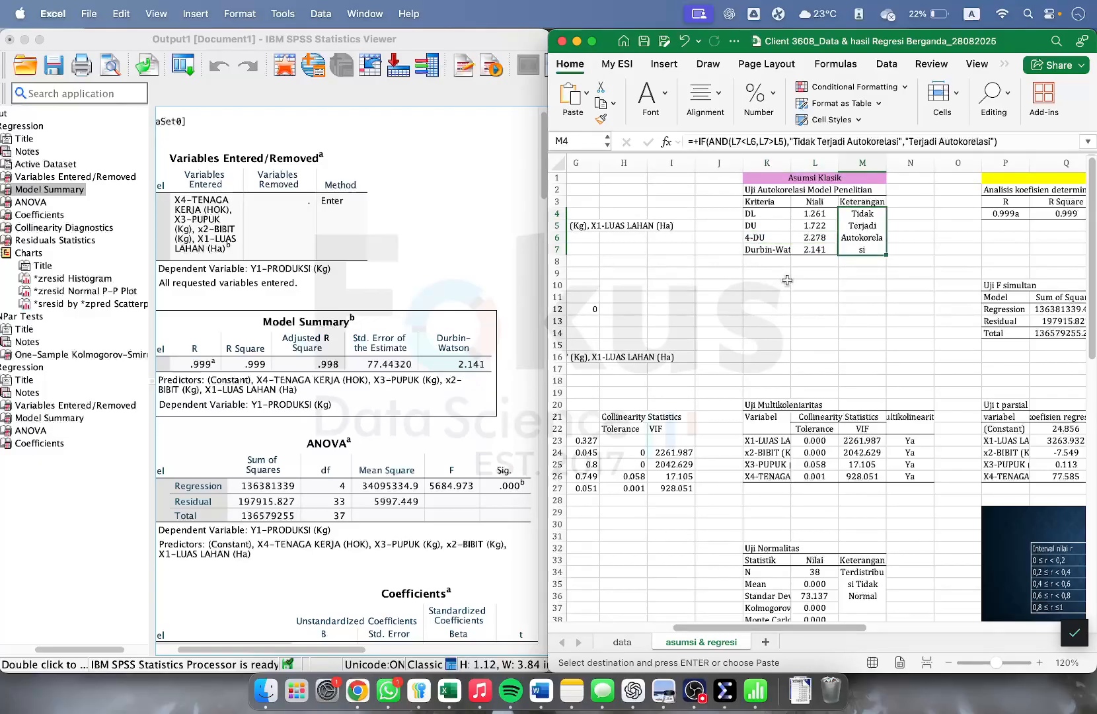
Switch to the Word report and go from the autocorrelation results to the Uji Multikoleniaritas section.
left_click(541, 690)
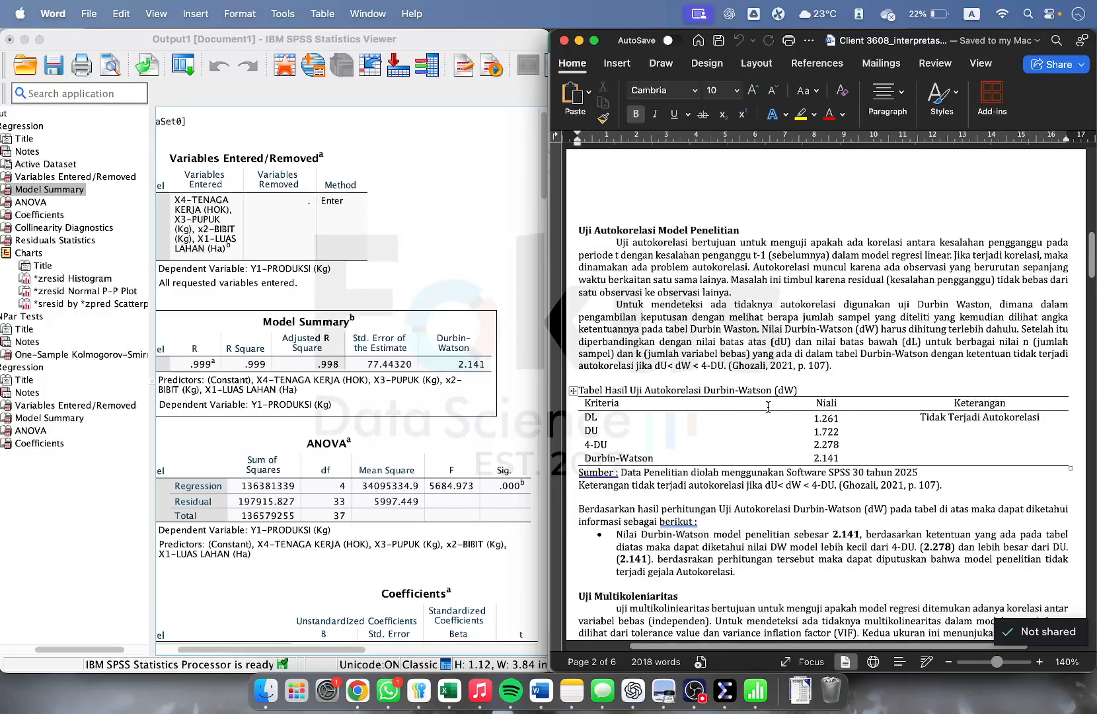
scroll(768, 407, "down", 10)
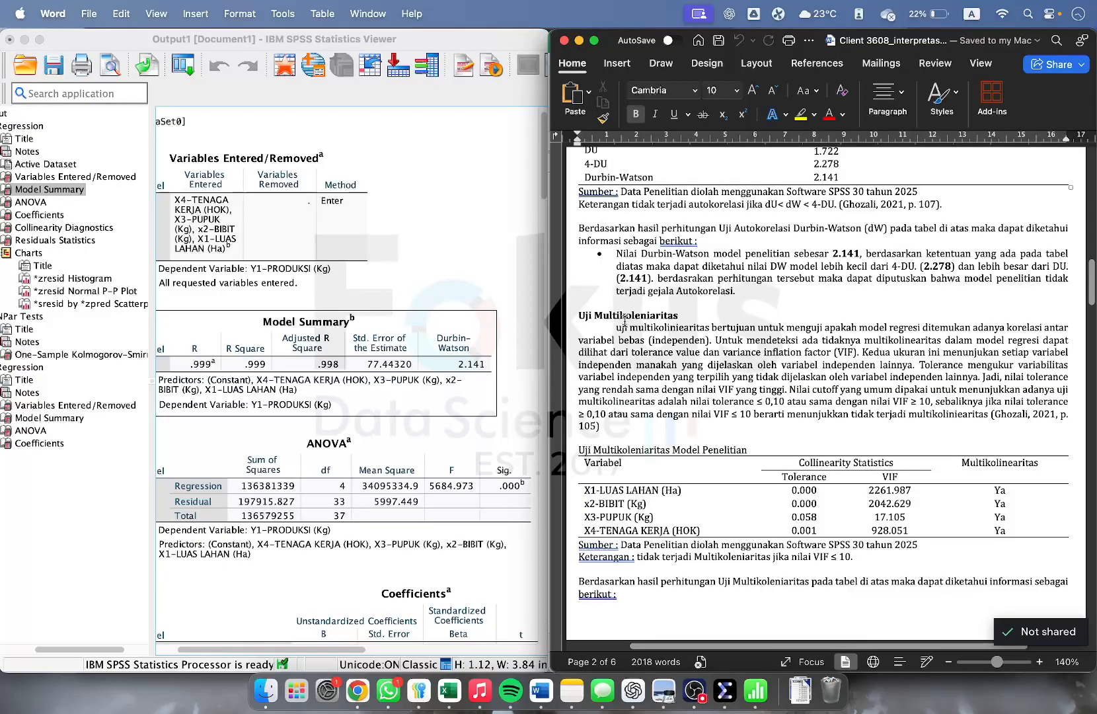
Locate the Tolerance and VIF columns of the Y1-PRODUKSI Coefficients table in the SPSS output for the Uji Multikoleniaritas section.
left_click_drag(617, 328, 710, 328)
left_click(486, 395)
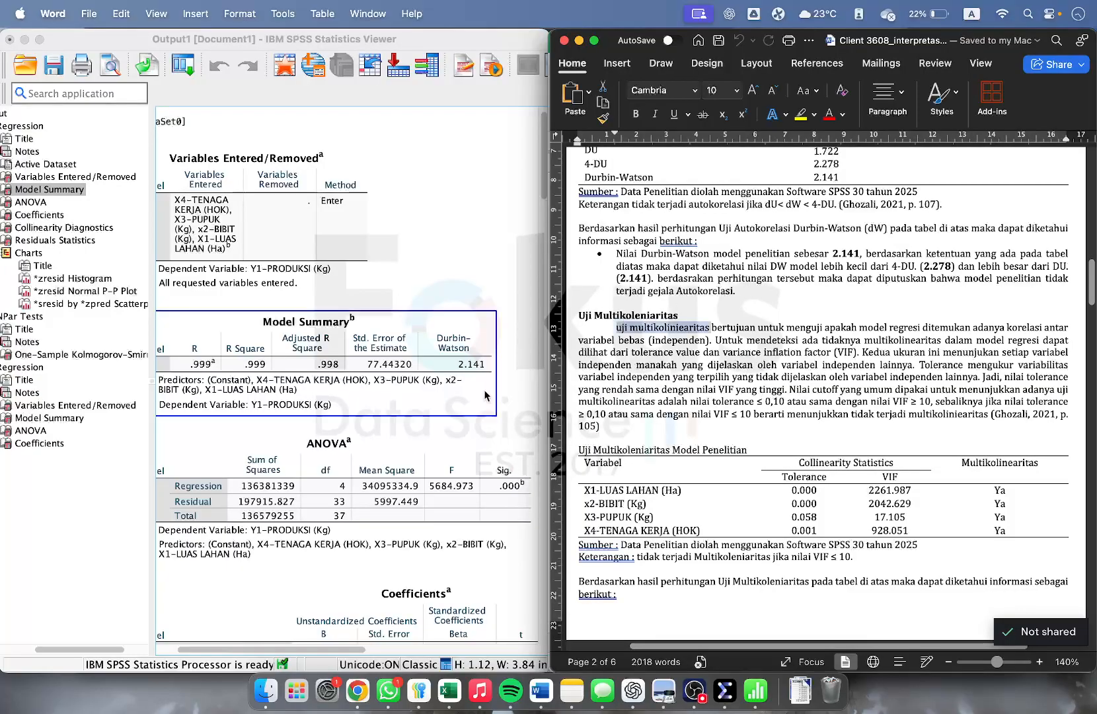
scroll(431, 415, "down", 1)
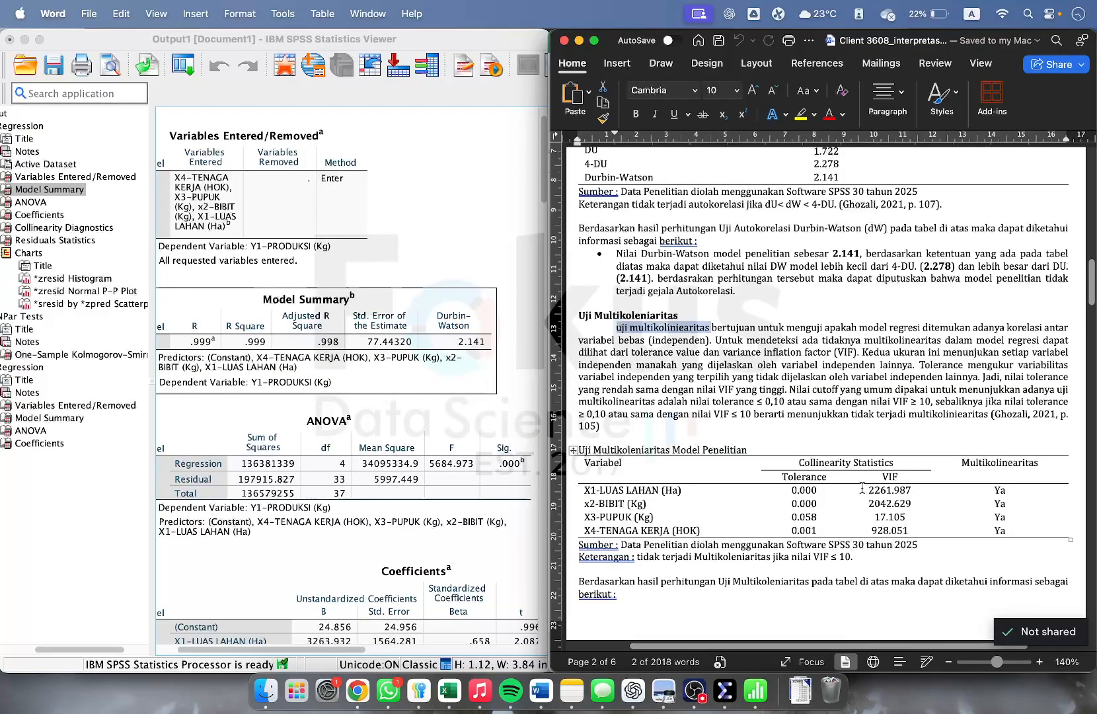
scroll(866, 502, "down", 1)
scroll(494, 435, "down", 10)
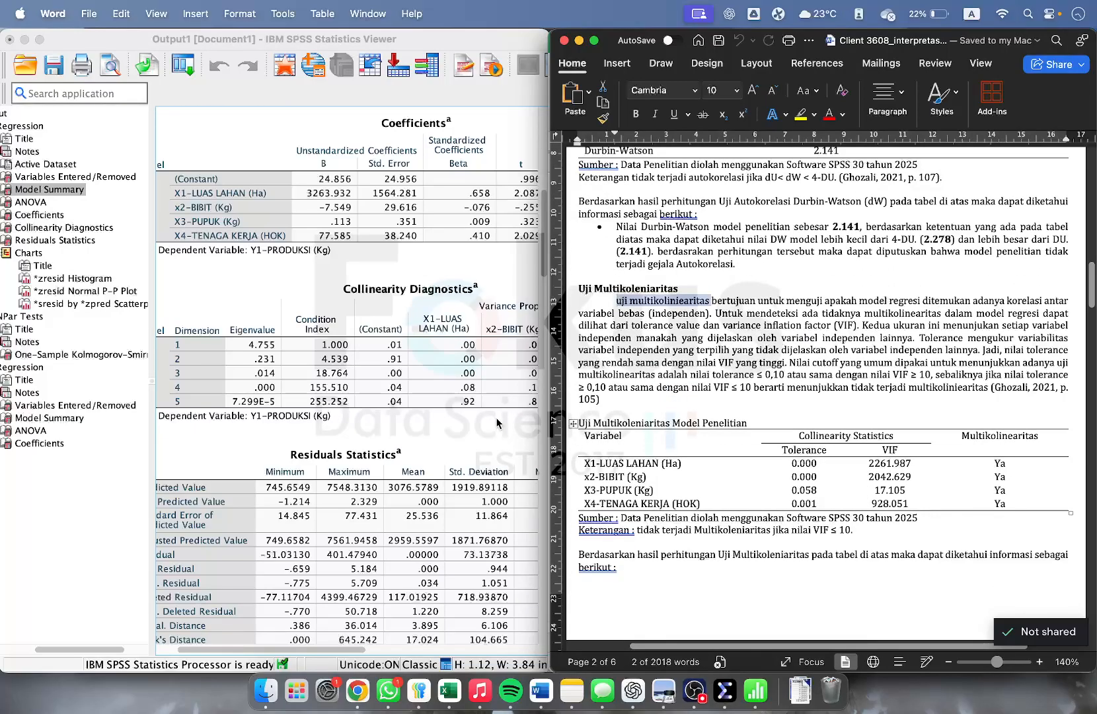
left_click(448, 218)
left_click(448, 218)
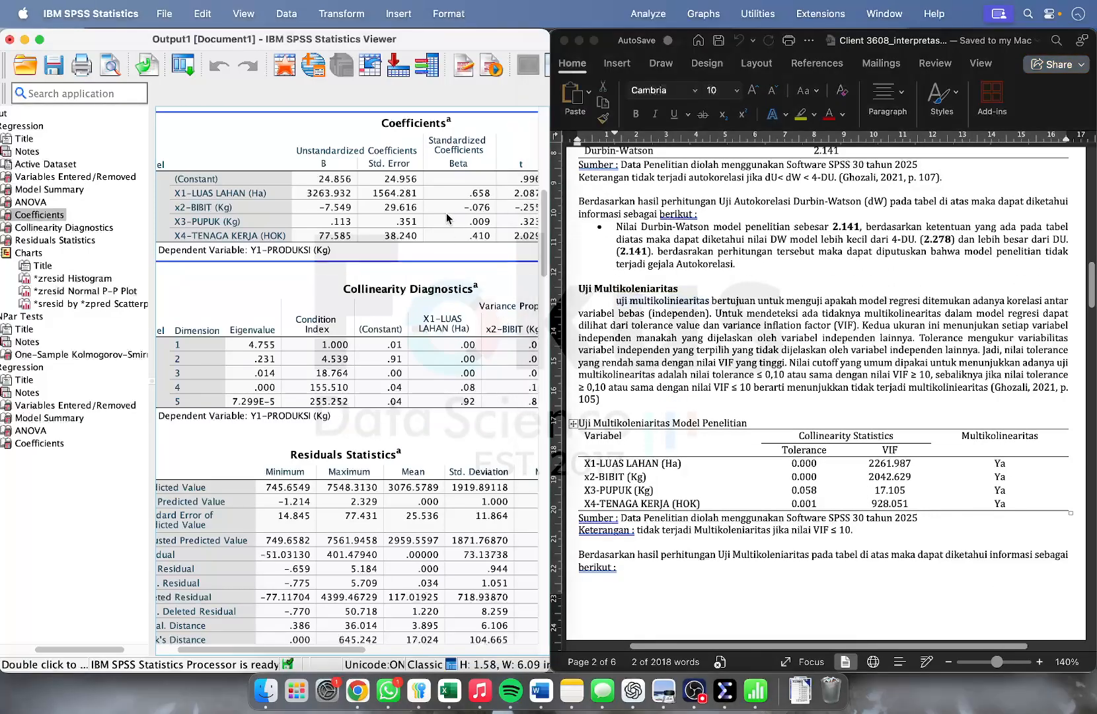
scroll(377, 175, "right", 10)
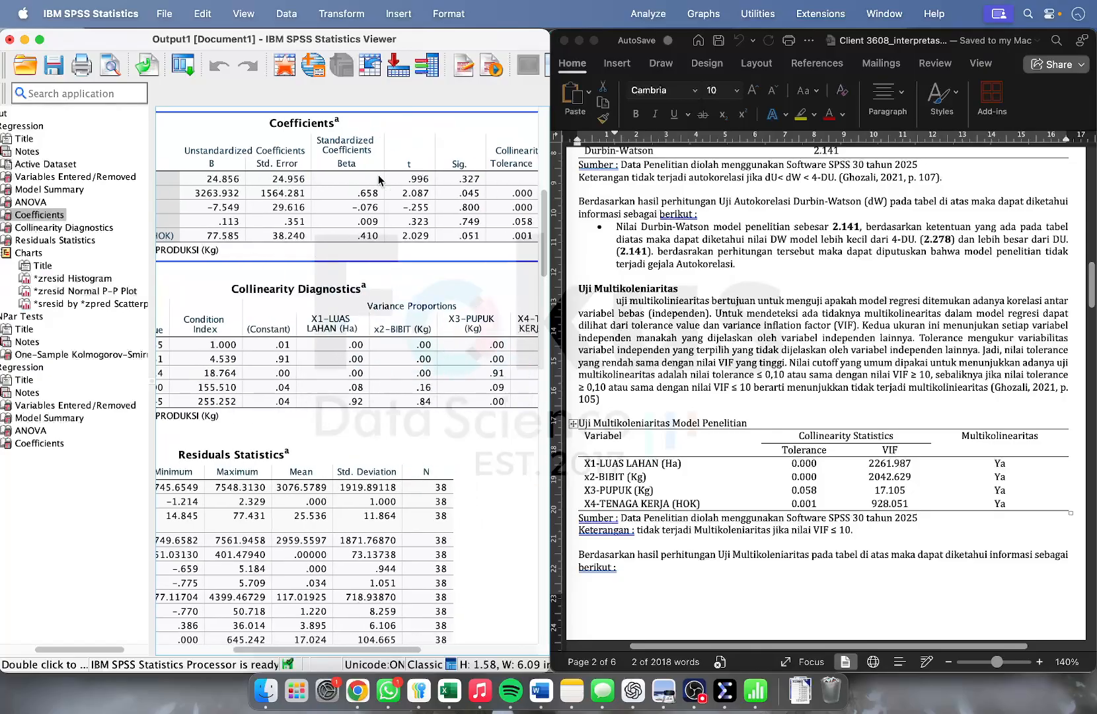
left_click(378, 175)
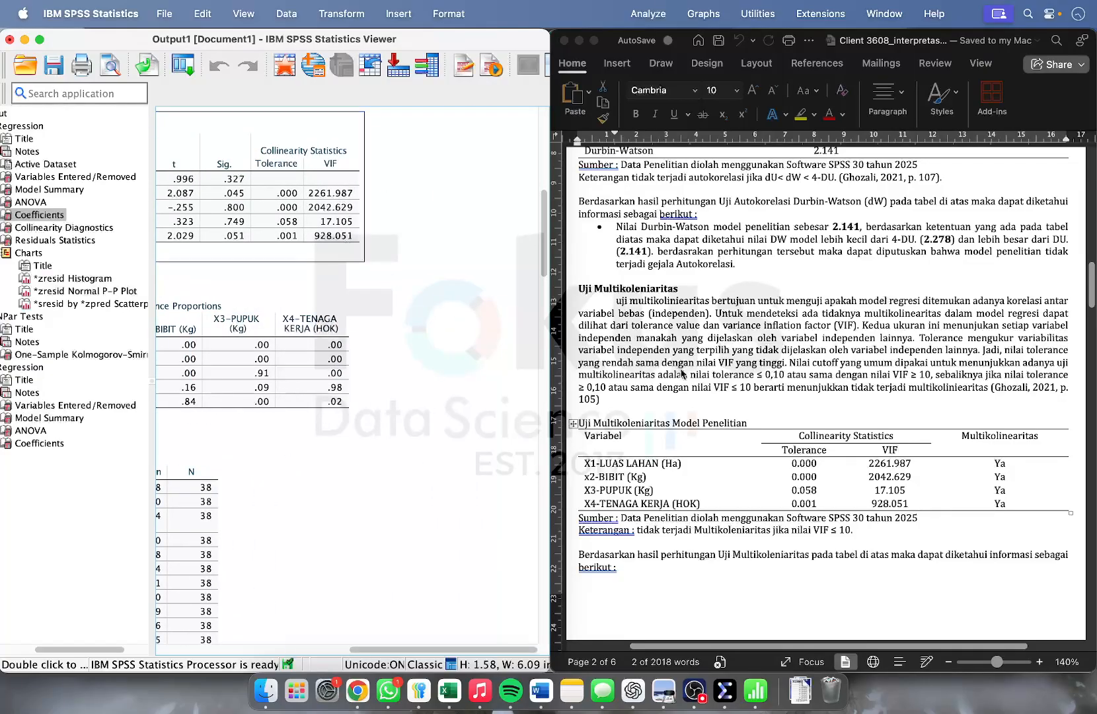
Check the VIF values of X1–X4 in the report's Uji Multikoleniaritas table and the section's introductory text.
left_click(873, 465)
left_click_drag(874, 464, 907, 499)
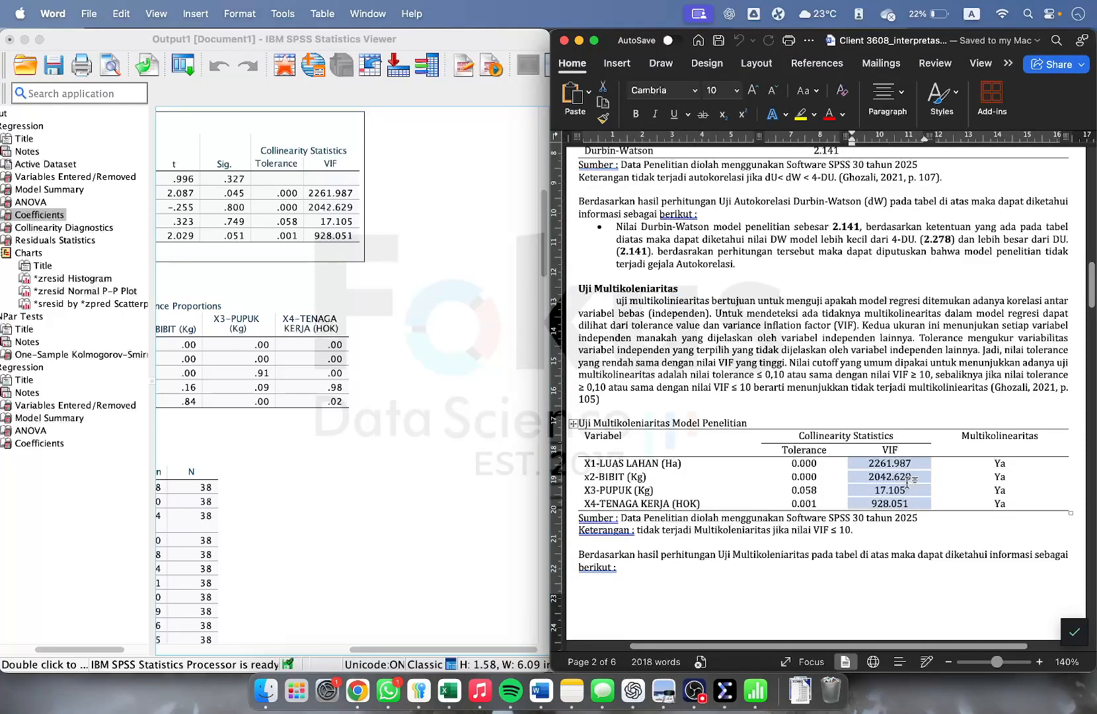
left_click(907, 481)
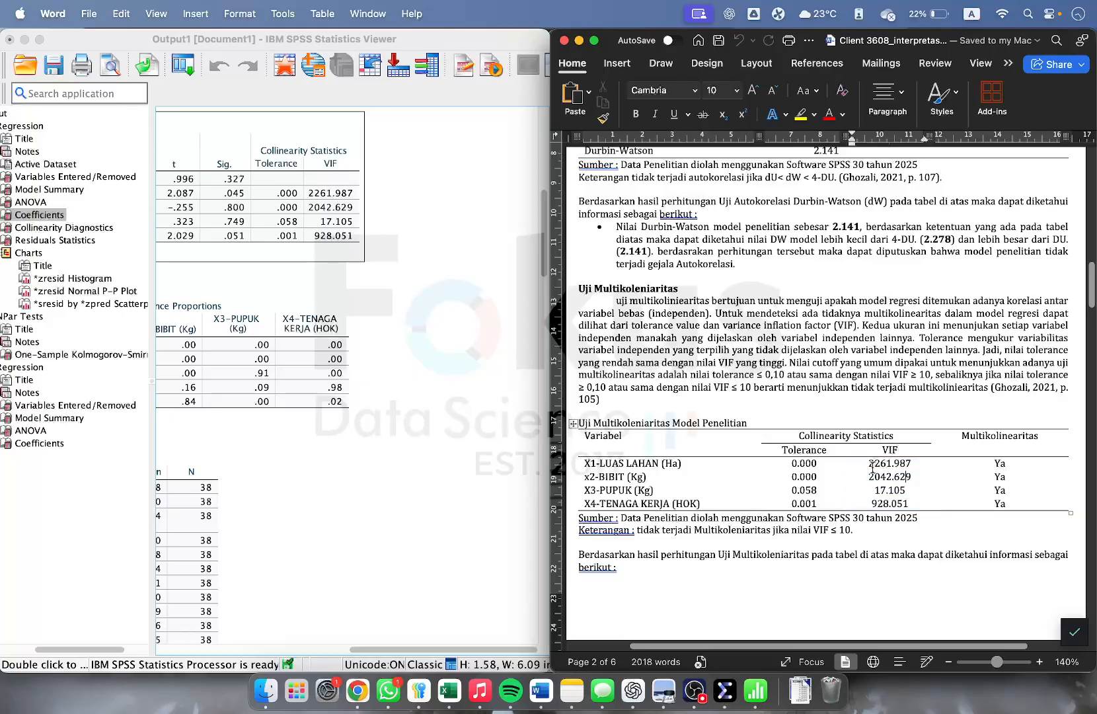
left_click_drag(873, 467, 877, 490)
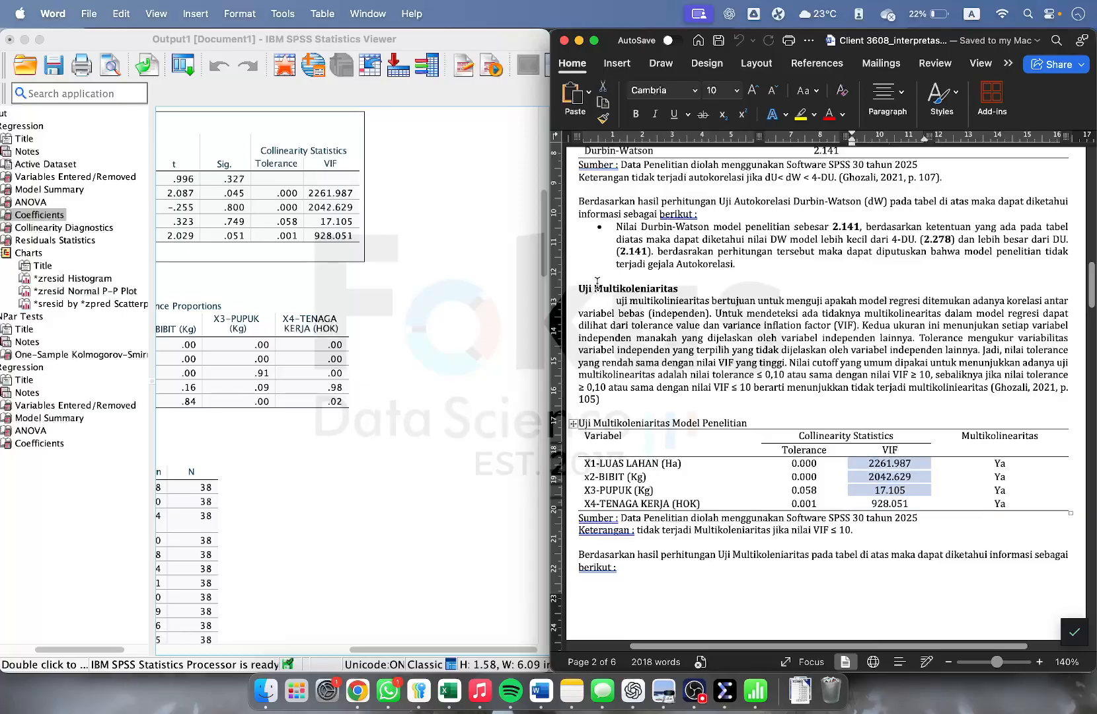
left_click_drag(596, 287, 663, 299)
left_click(691, 386)
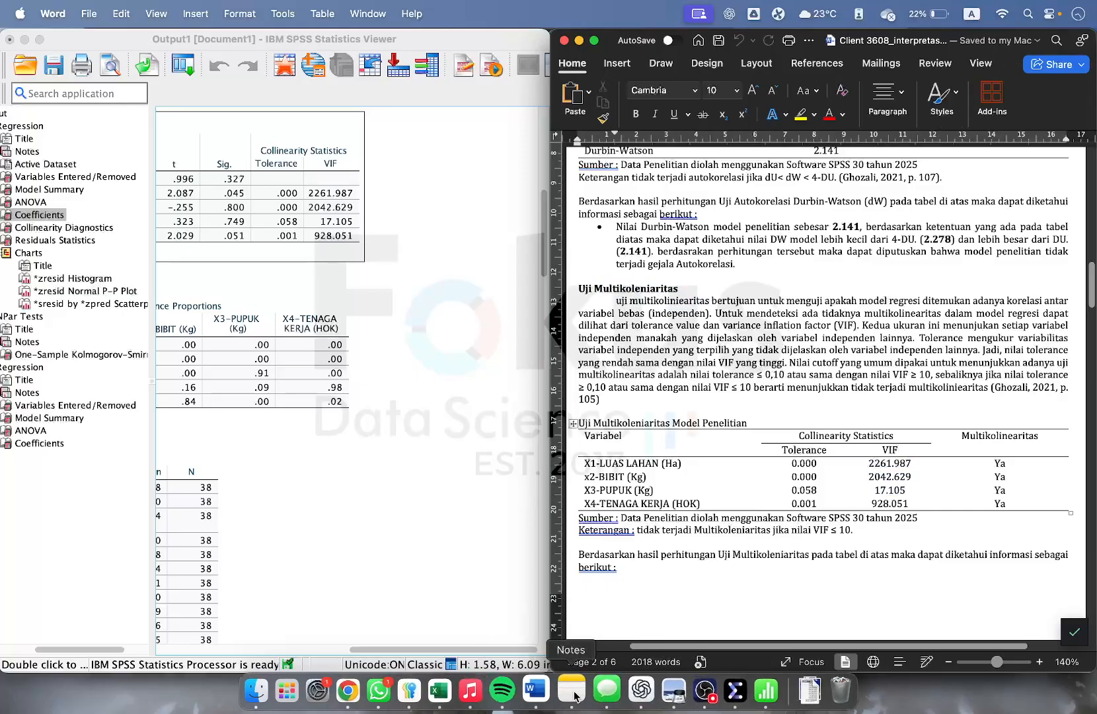
left_click_drag(618, 286, 667, 303)
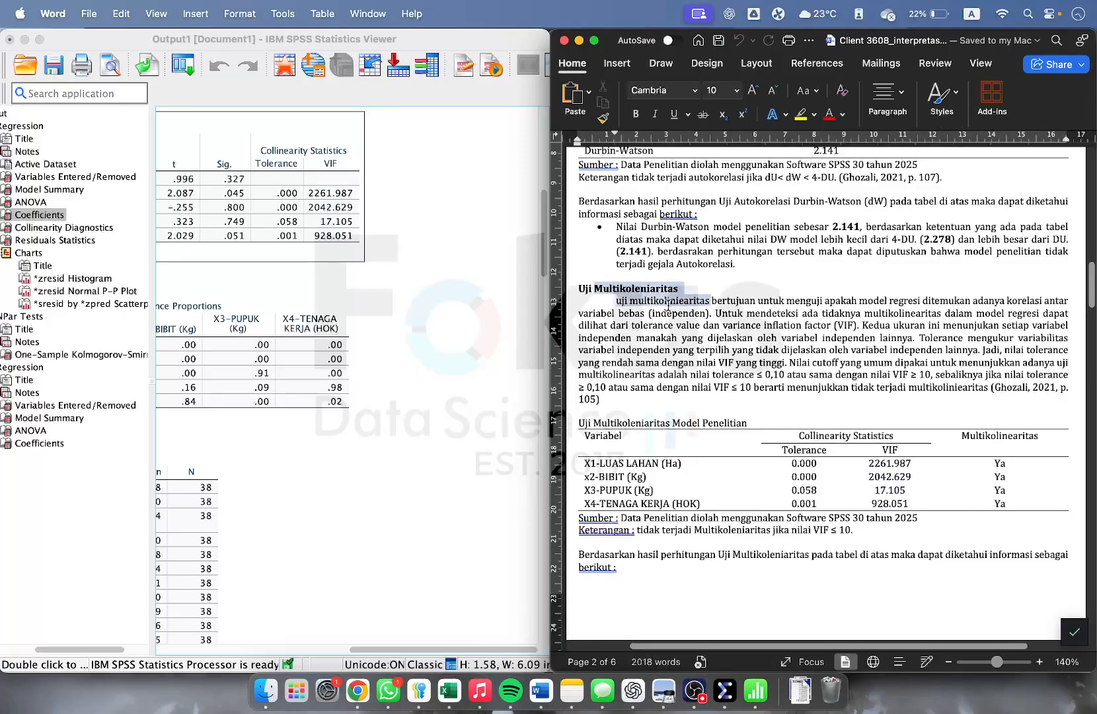
left_click(667, 360)
Switch to Excel and examine the X1–X4 and Y1-PRODUKSI (Kg) columns on the data sheet.
left_click(449, 700)
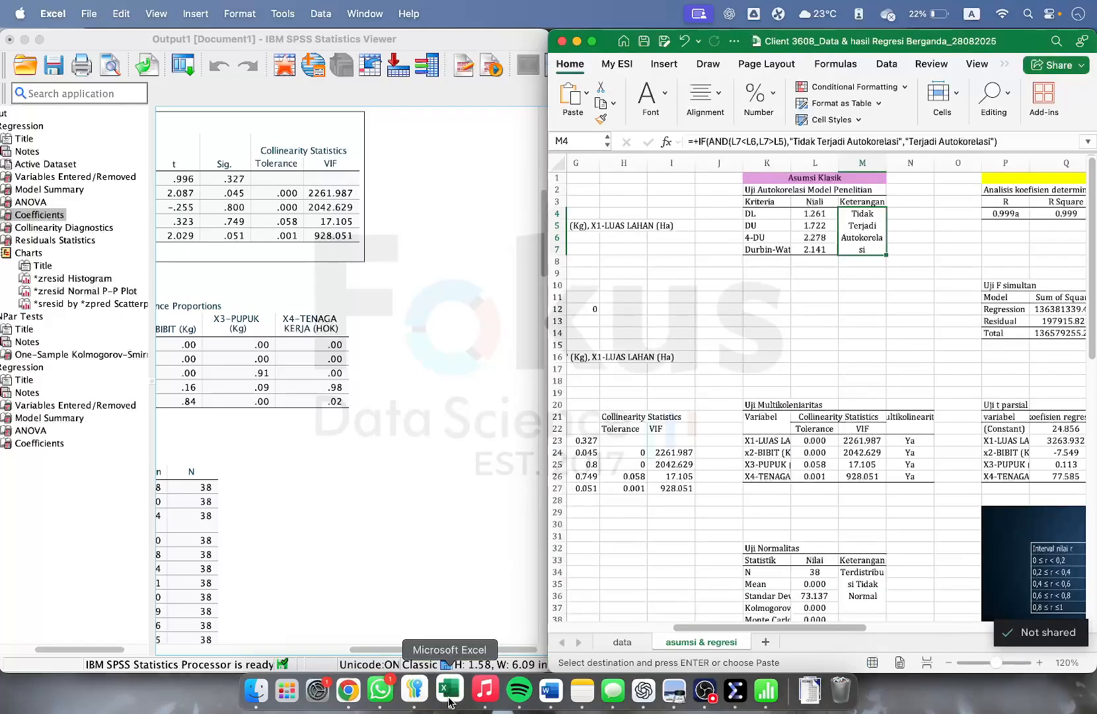
left_click(623, 644)
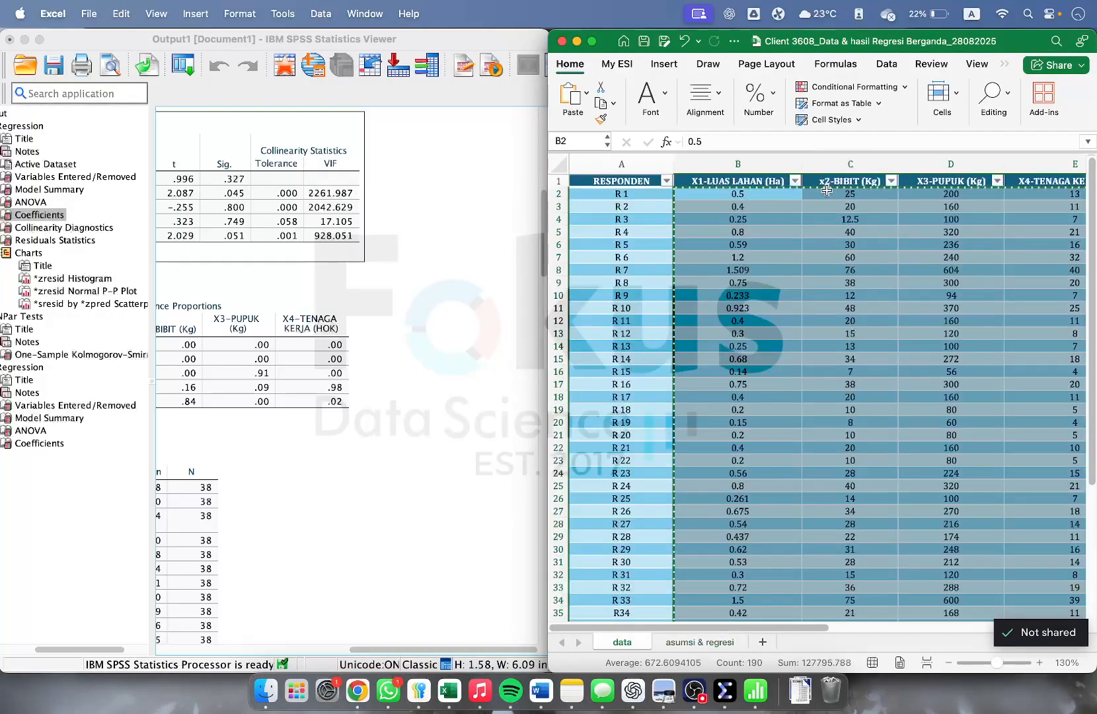
scroll(942, 248, "right", 5)
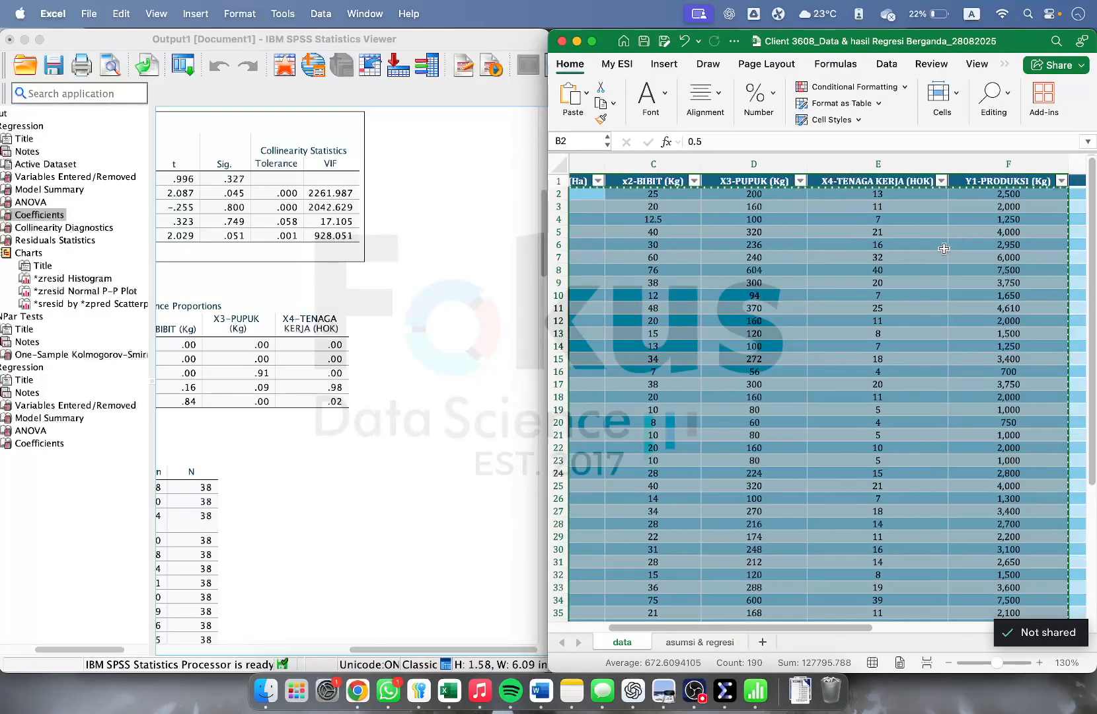
left_click(931, 198)
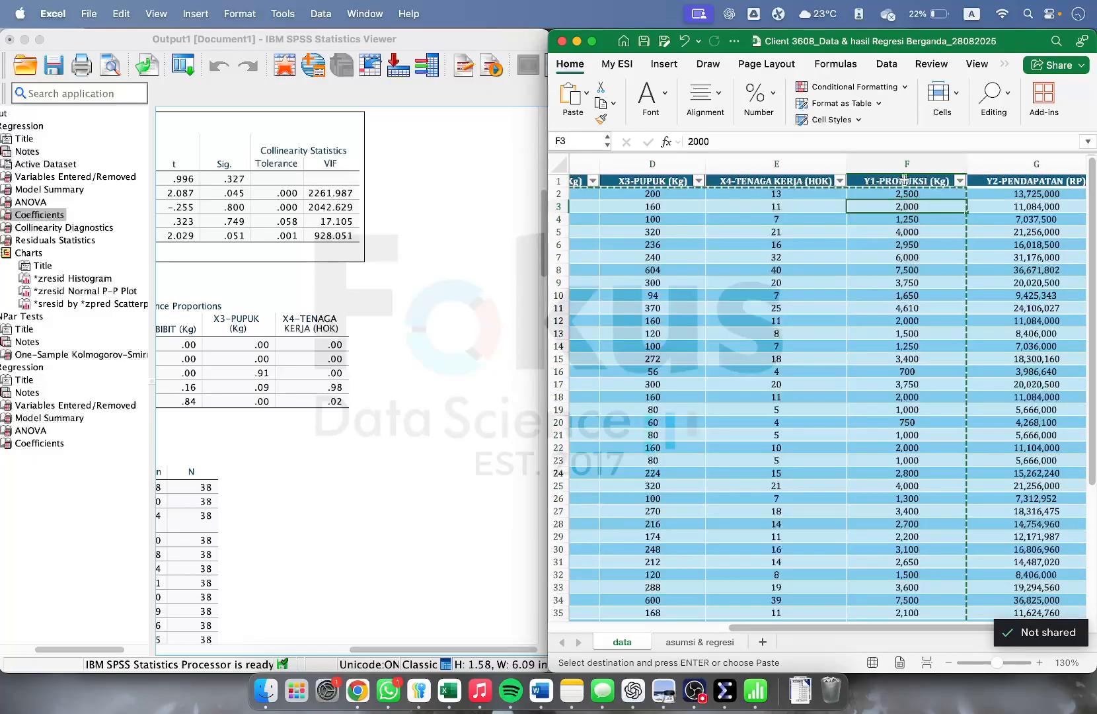
left_click_drag(905, 193, 925, 436)
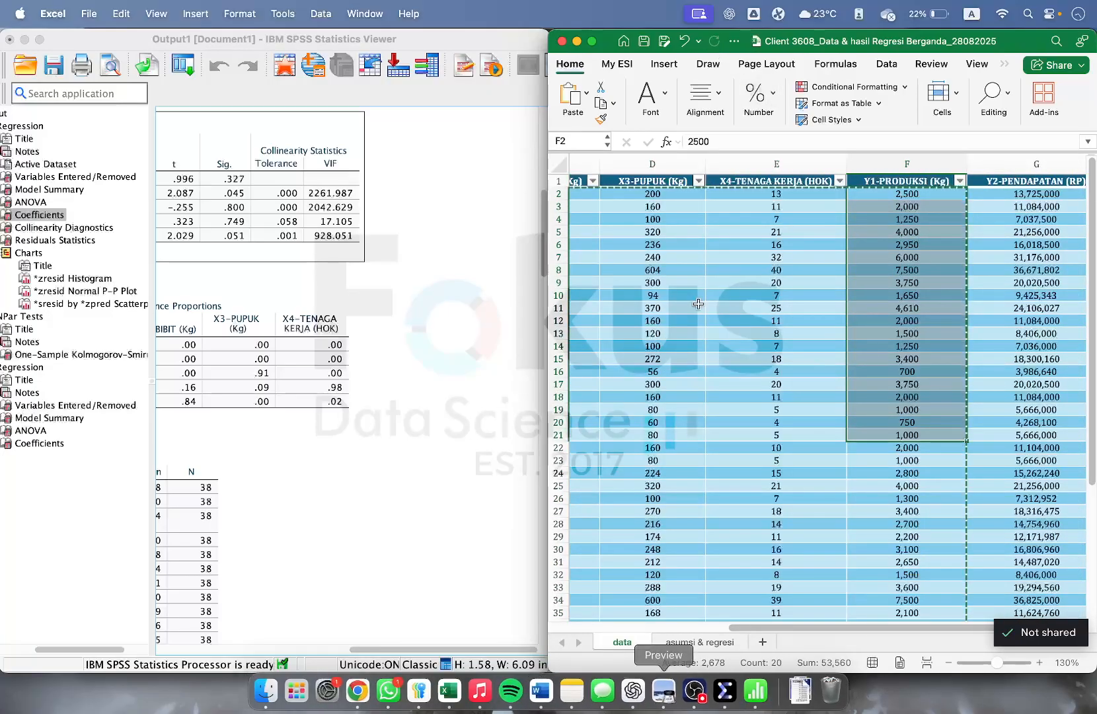
Return to the Word report and go to the Uji Heteroskedastisitas metode Glejser section.
left_click(576, 41)
left_click(741, 380)
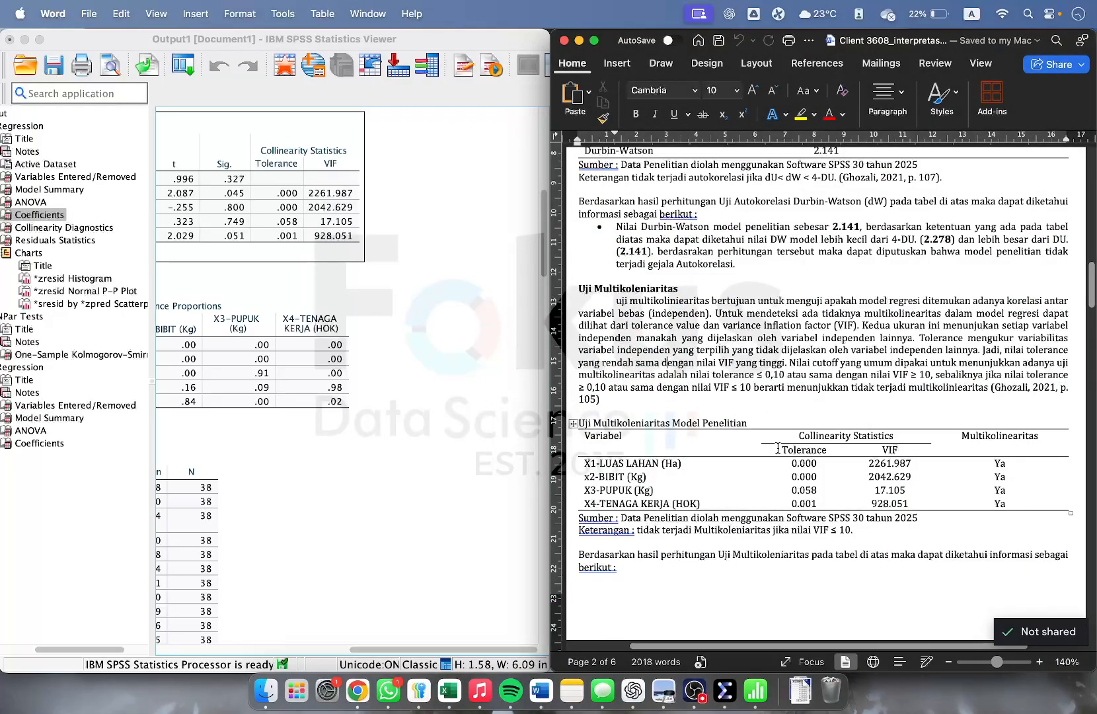
scroll(777, 448, "down", 3)
scroll(790, 381, "down", 5)
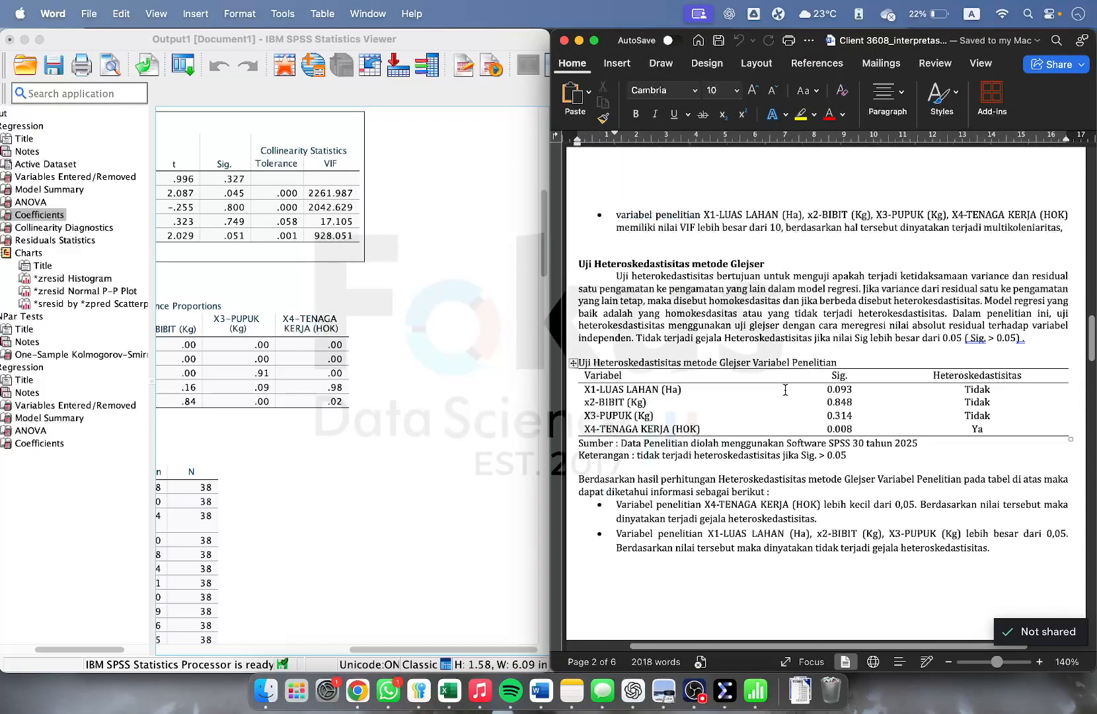
left_click_drag(621, 265, 667, 264)
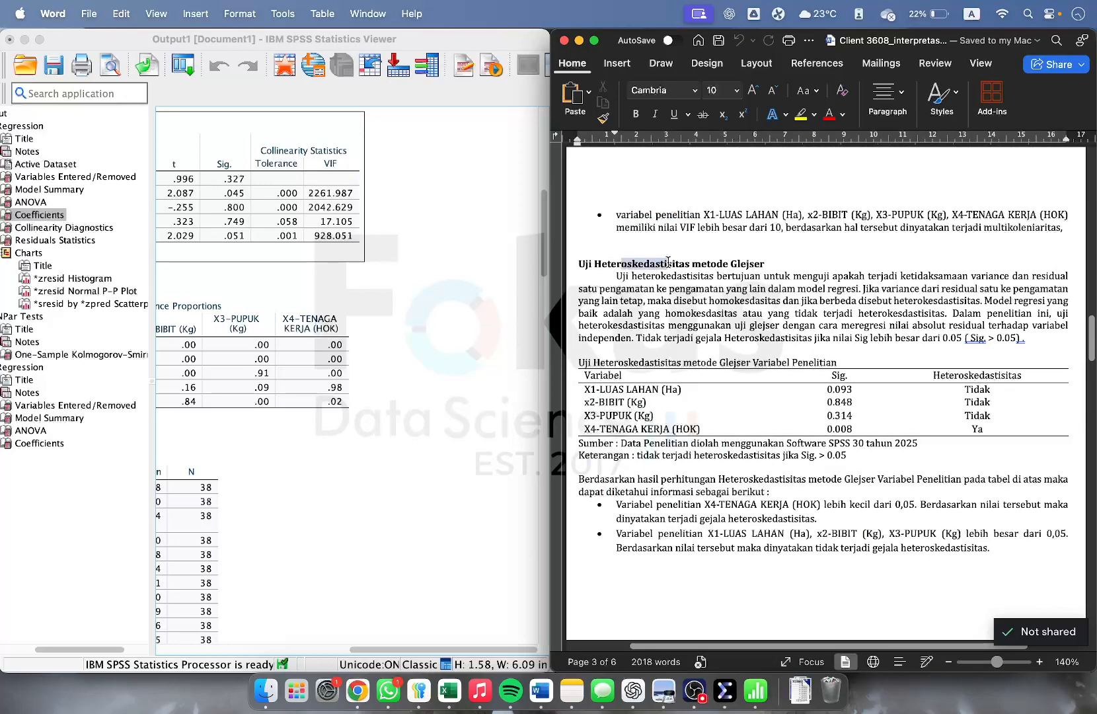
Locate the Sig. column of the Heteroskedastisitas table for the ABS_RES regression in the SPSS output.
scroll(350, 464, "down", 10)
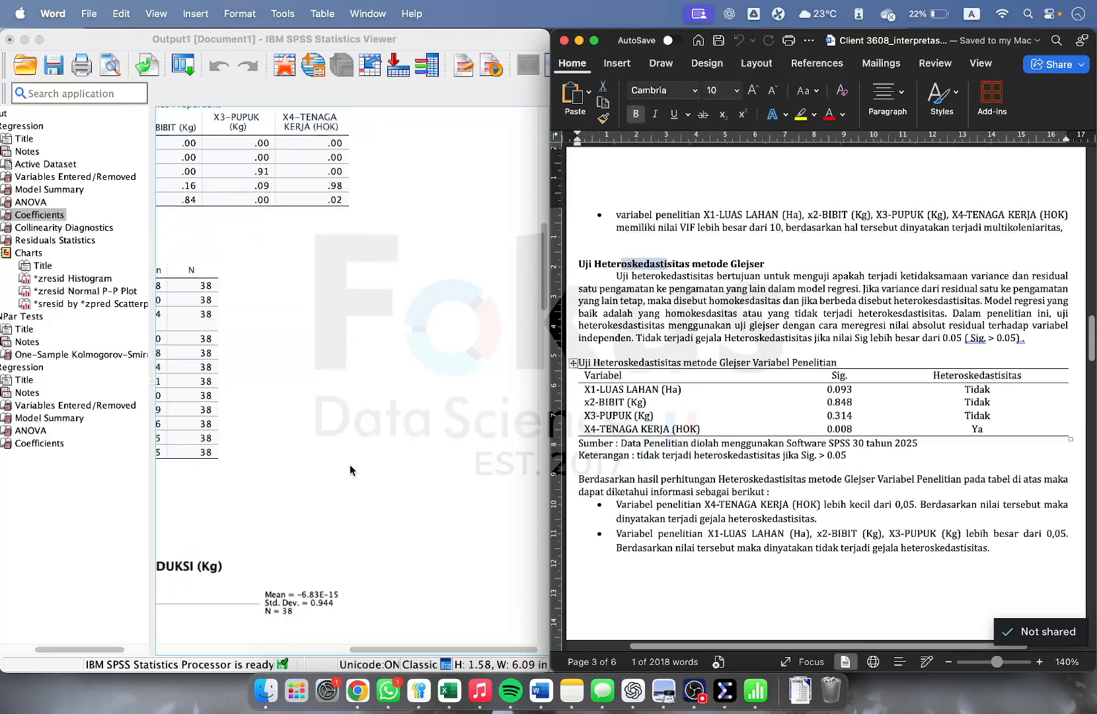
scroll(351, 465, "down", 15)
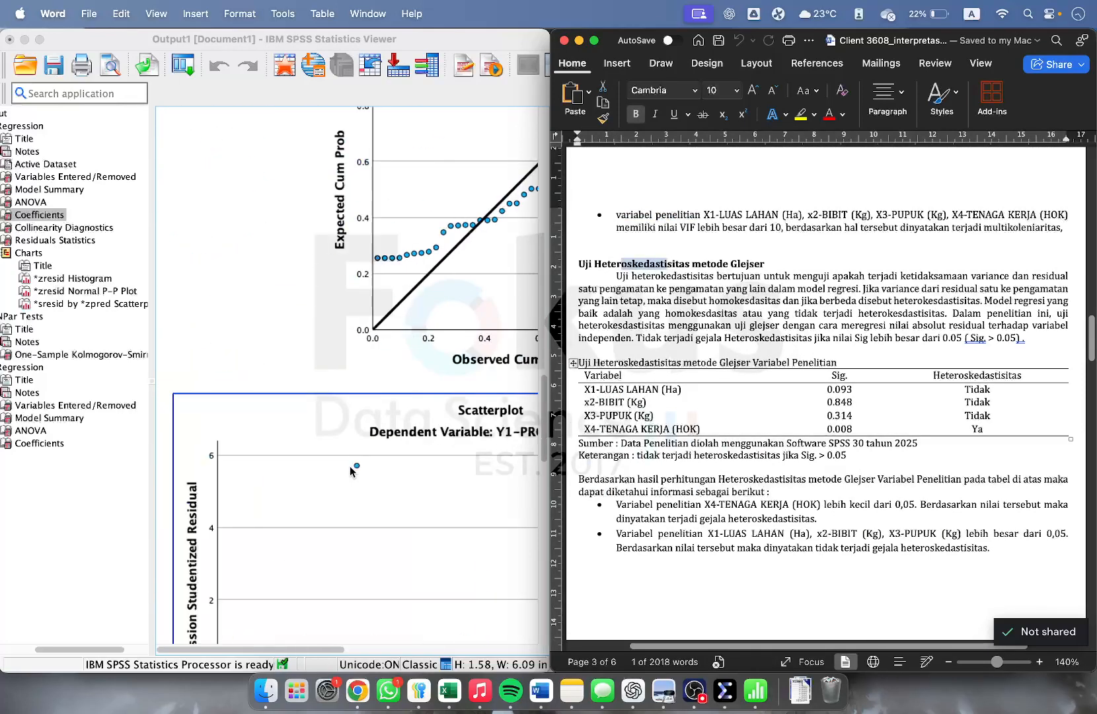
scroll(352, 469, "down", 5)
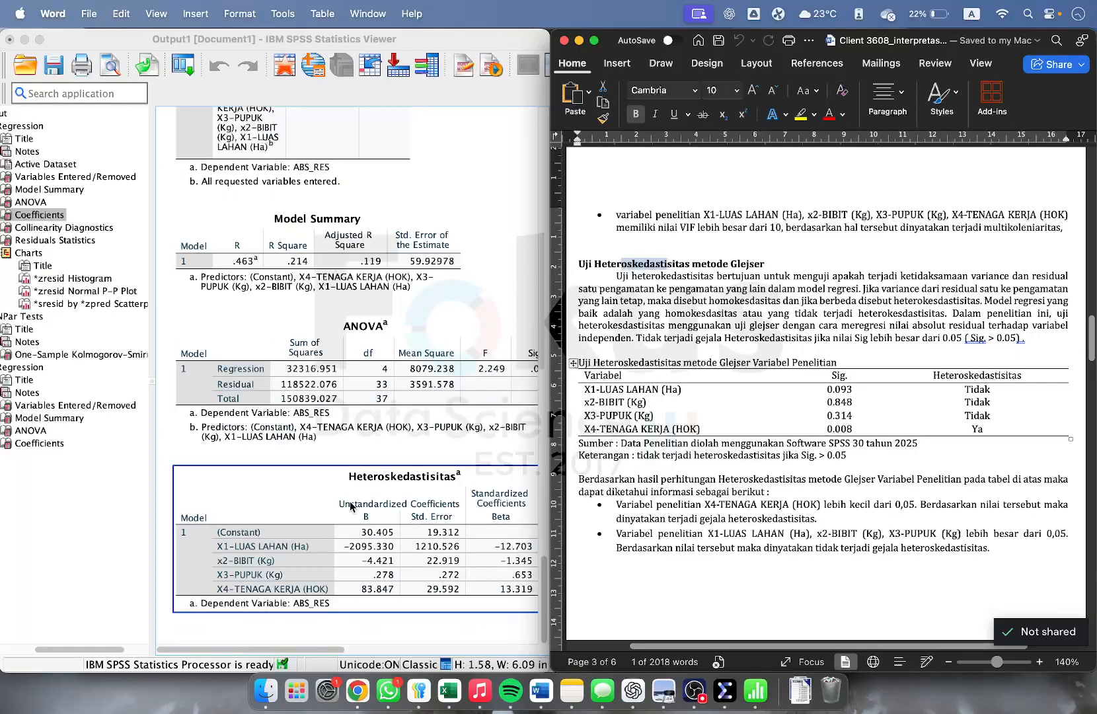
left_click(374, 499)
scroll(397, 506, "right", 5)
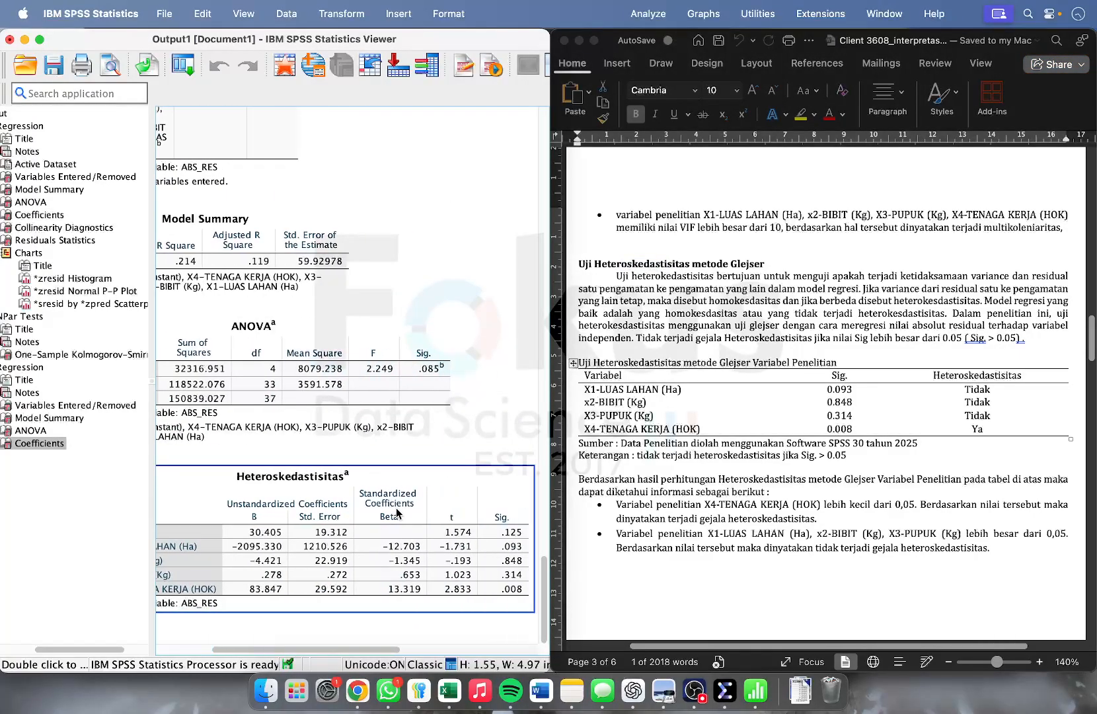
scroll(397, 512, "left", 2)
scroll(453, 529, "right", 6)
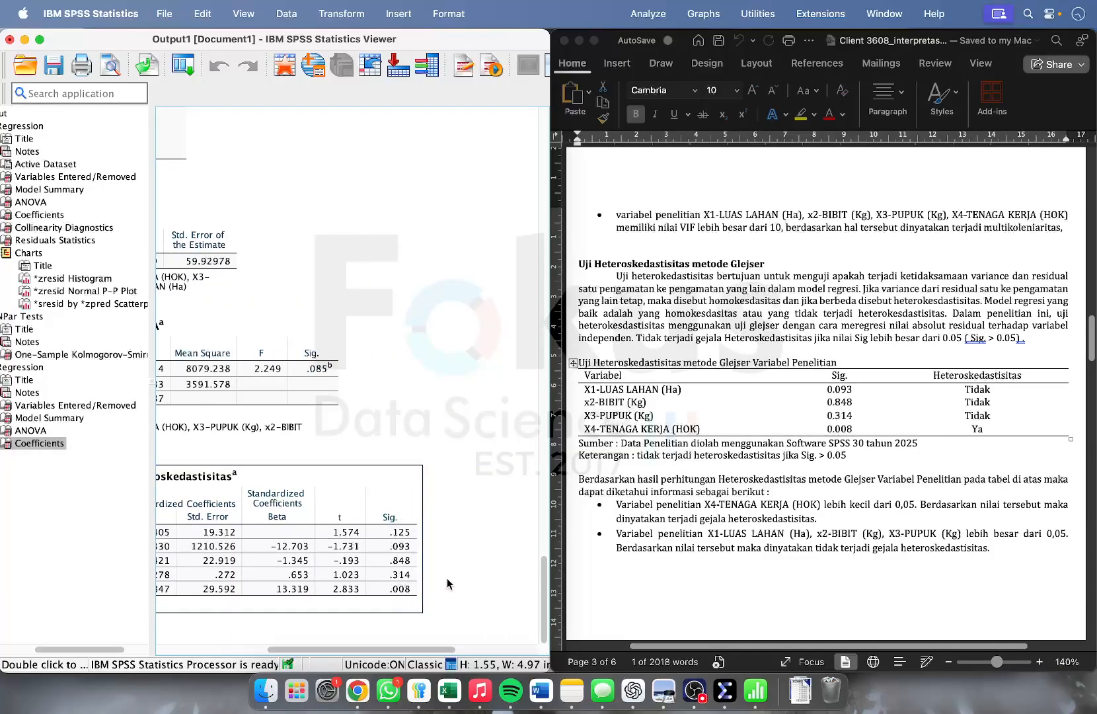
Check the Sig. values of X1–X3 and of X4-TENAGA KERJA (HOK) in the report's Glejser table.
left_click(784, 478)
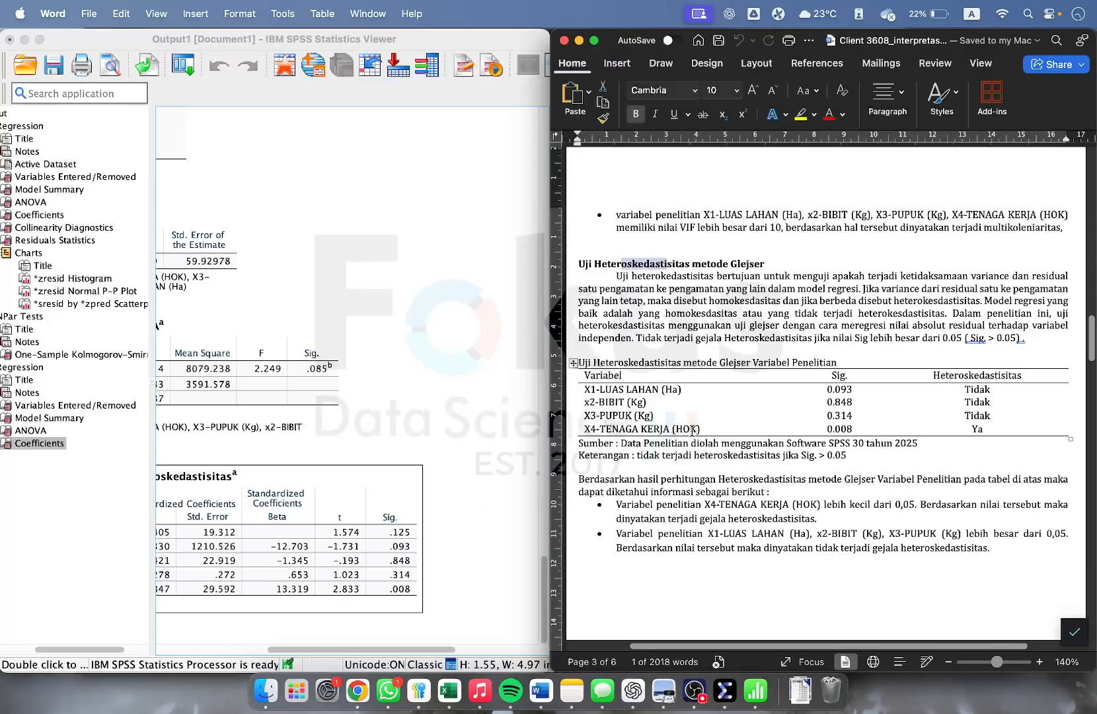
left_click(751, 415)
left_click_drag(580, 392, 869, 405)
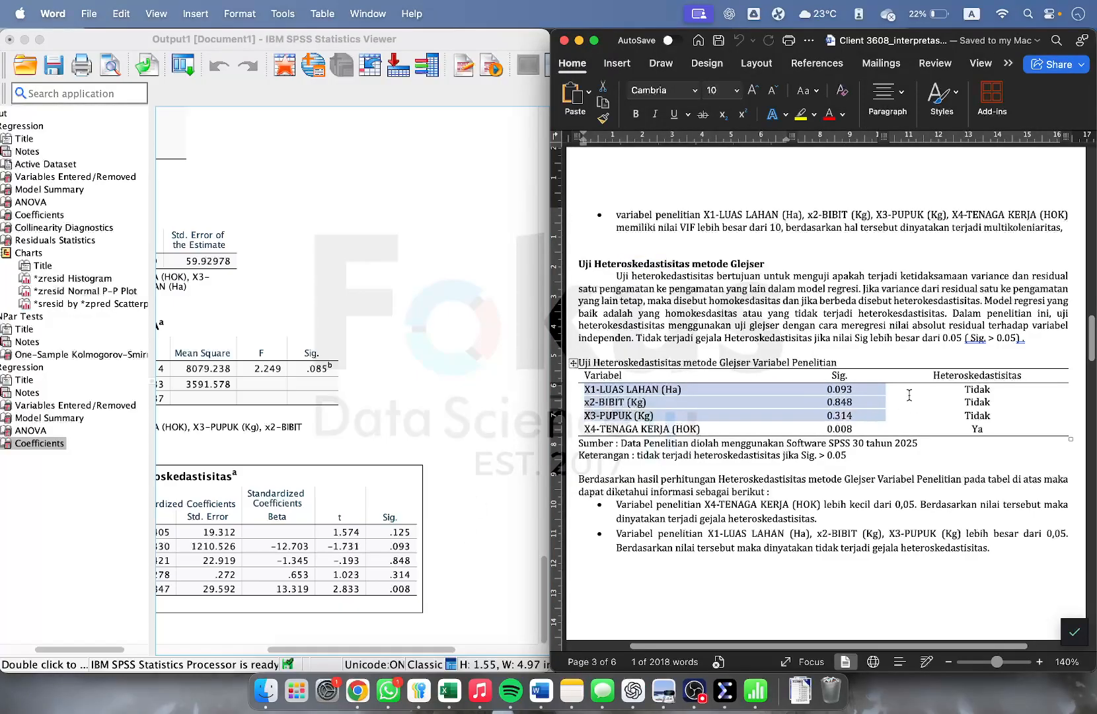
left_click(642, 421)
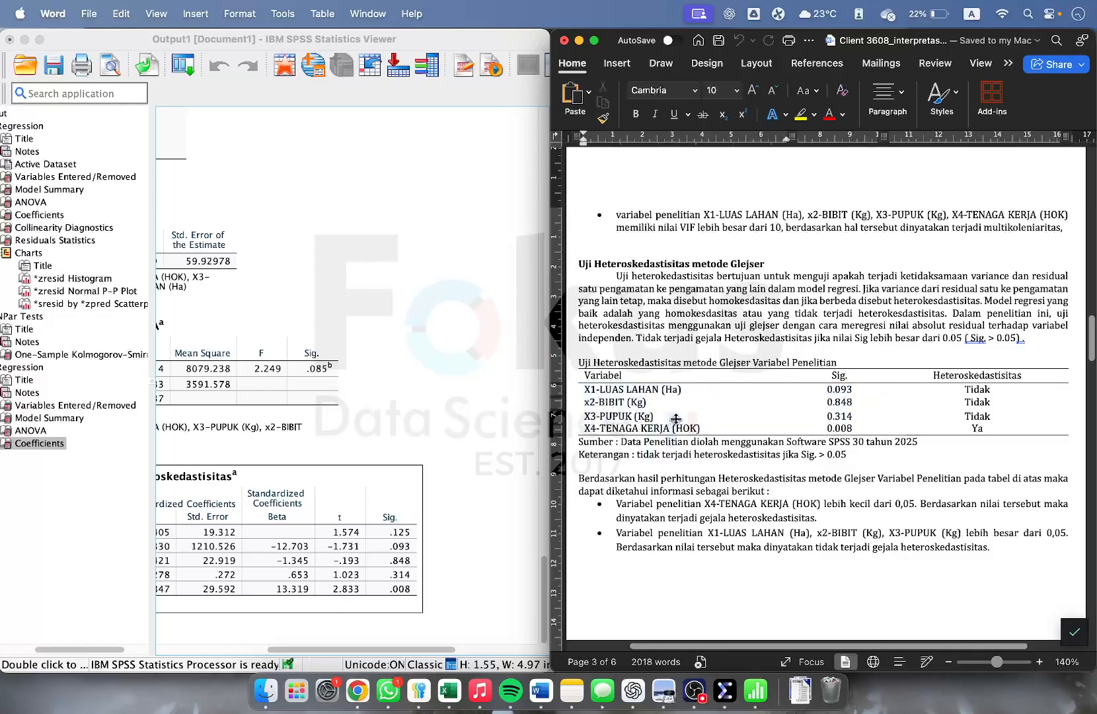
left_click_drag(587, 426, 839, 432)
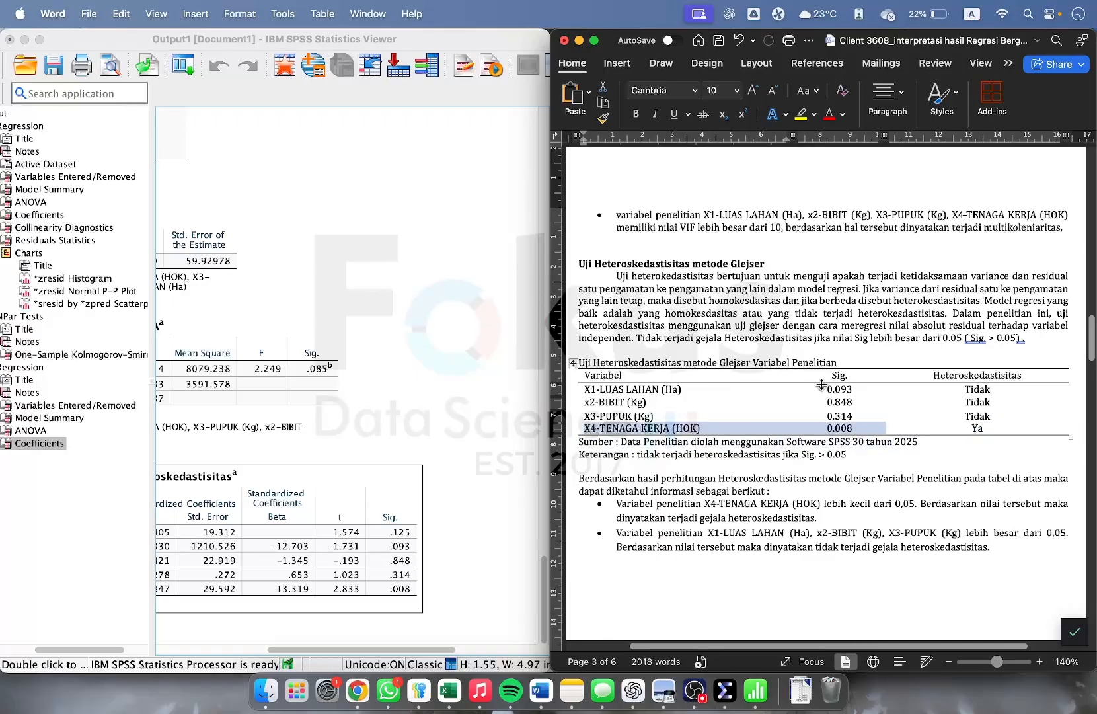
Review the report's autocorrelation, multicollinearity and heteroskedasticity tables together with their interpretations.
scroll(739, 377, "down", 7)
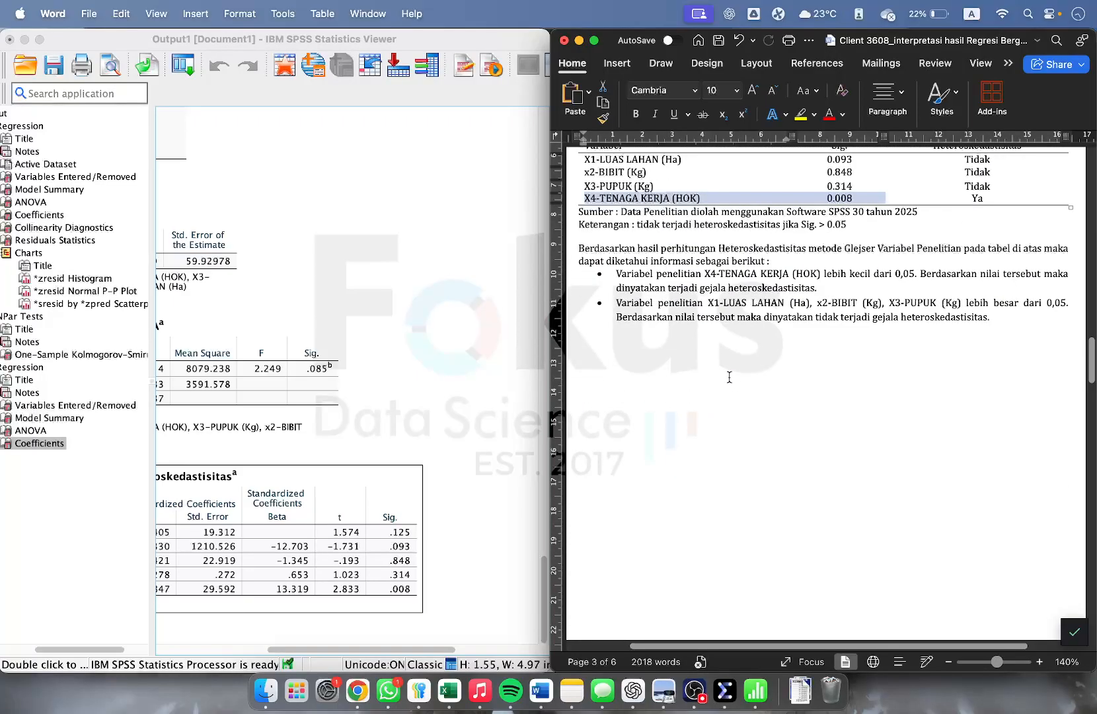
scroll(734, 370, "up", 6)
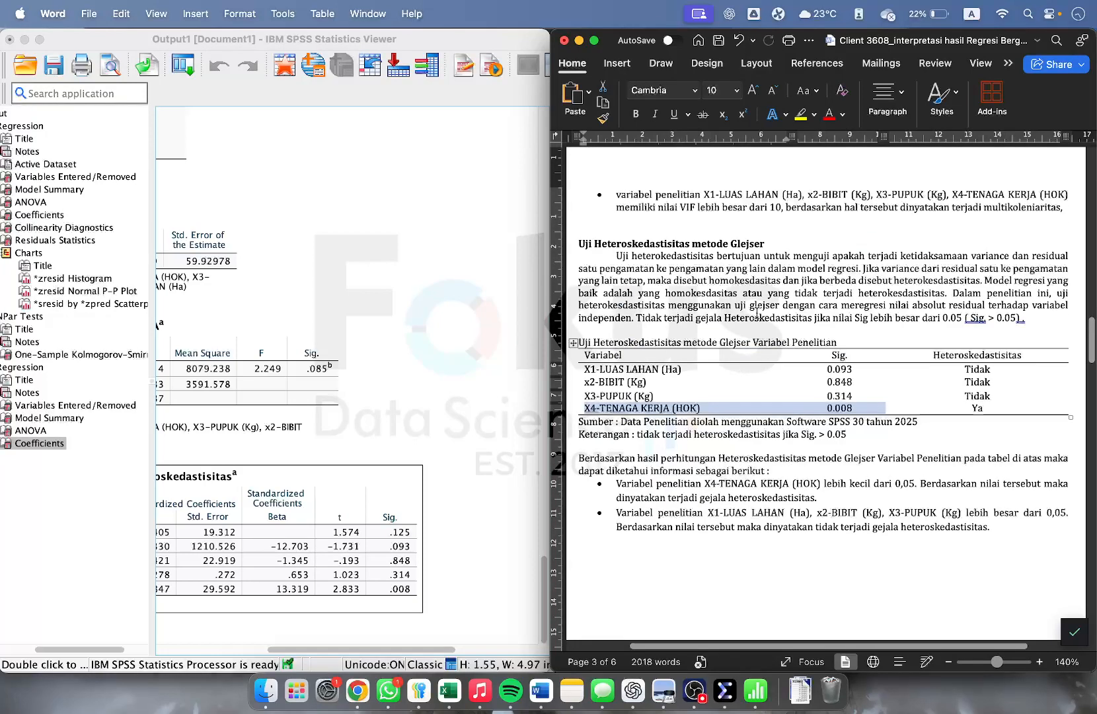
scroll(884, 364, "up", 9)
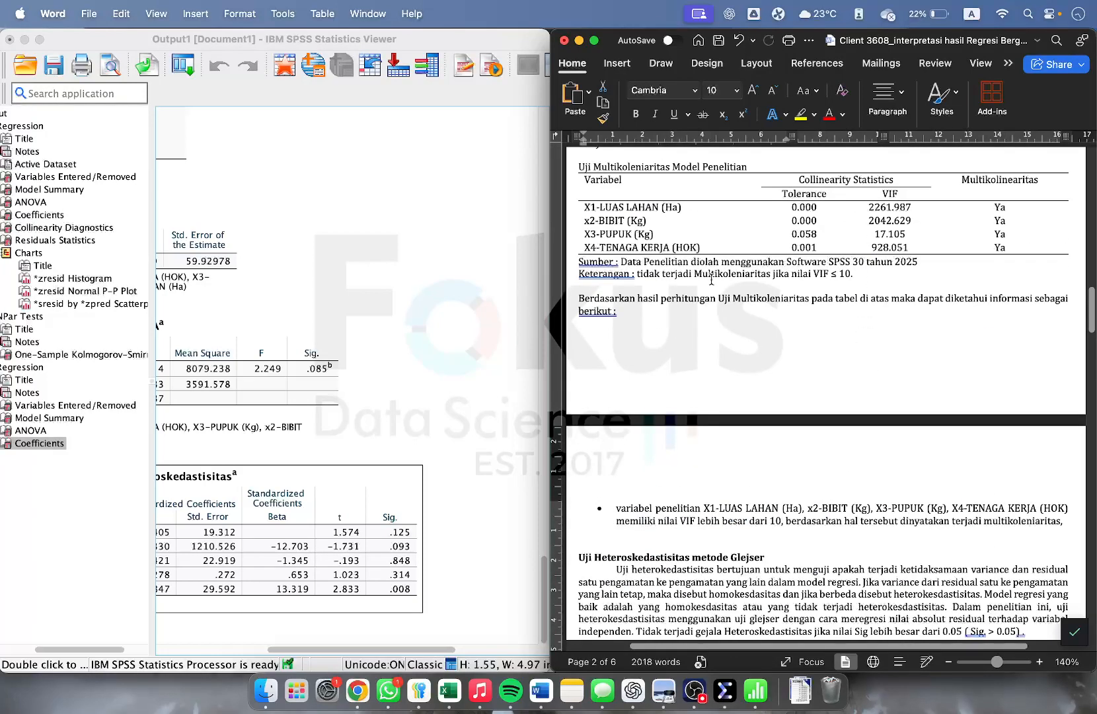
scroll(859, 324, "up", 14)
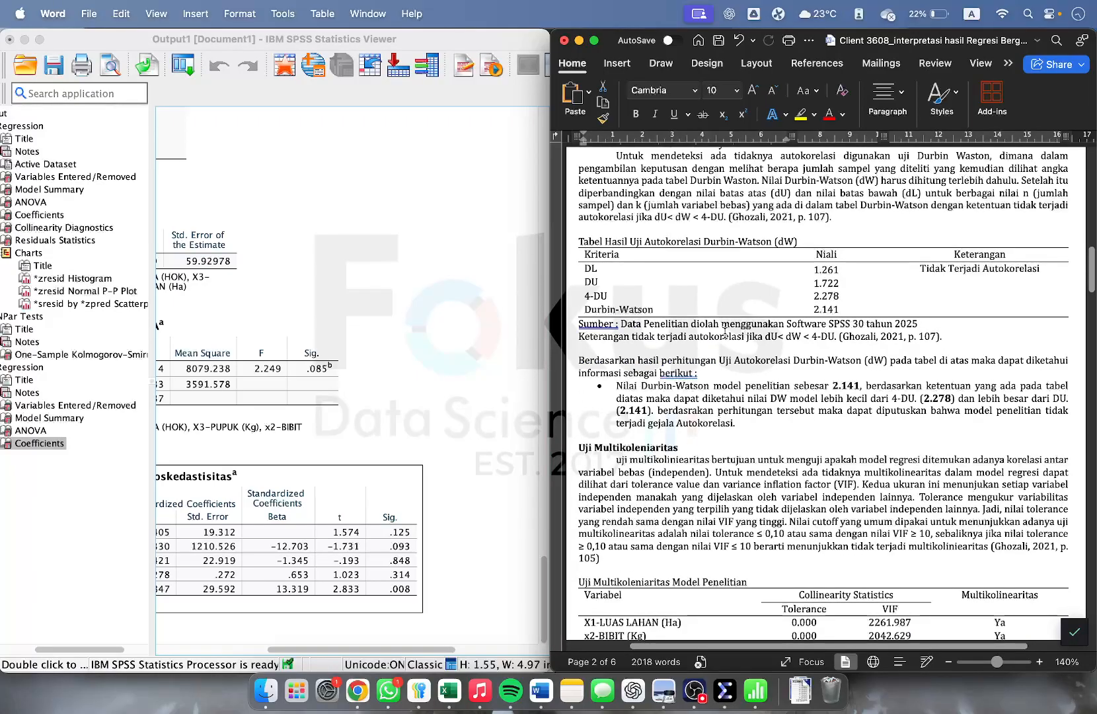
scroll(727, 341, "down", 20)
scroll(727, 345, "up", 12)
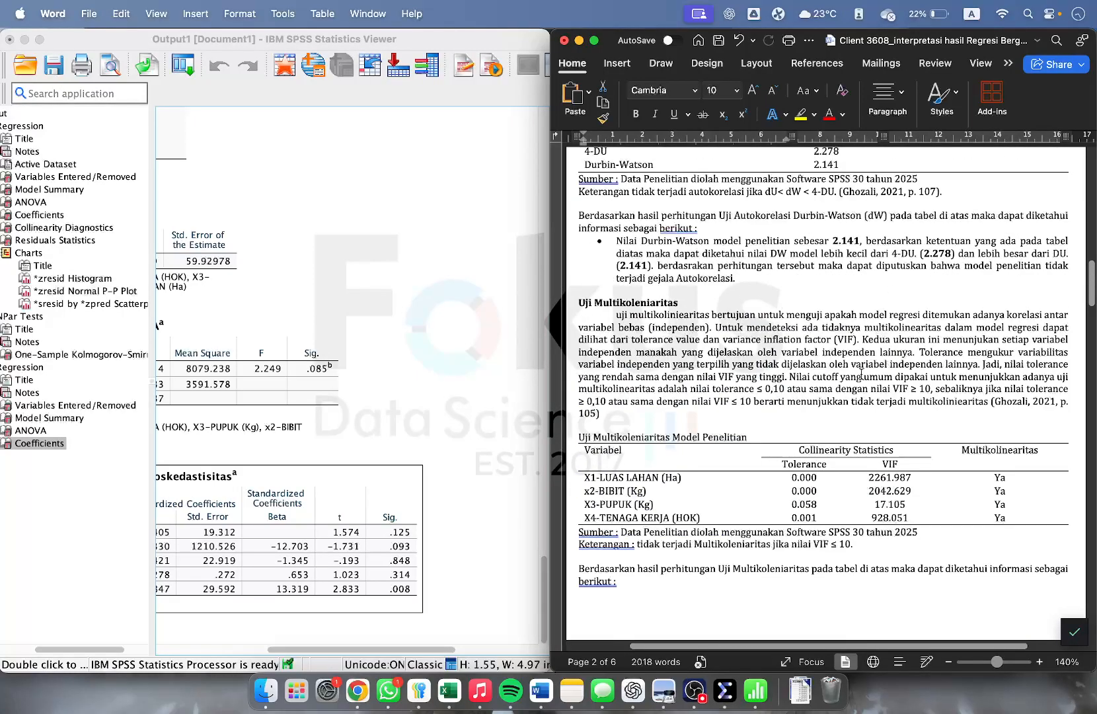
scroll(859, 350, "down", 18)
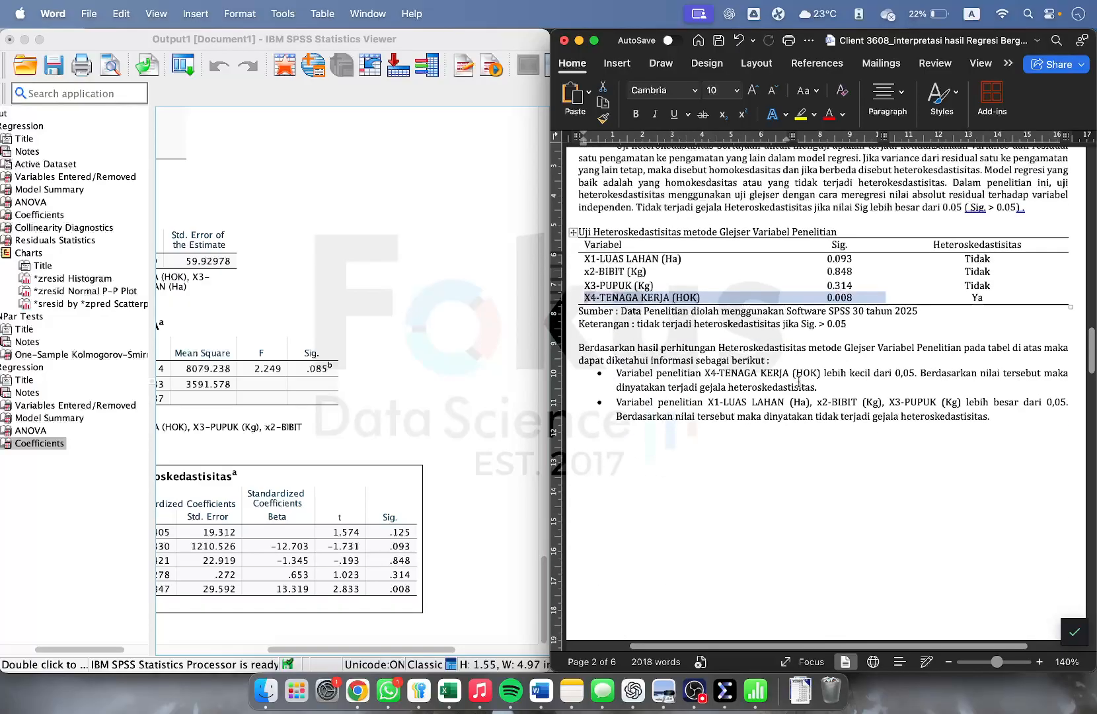
scroll(763, 354, "down", 1)
scroll(767, 391, "up", 10)
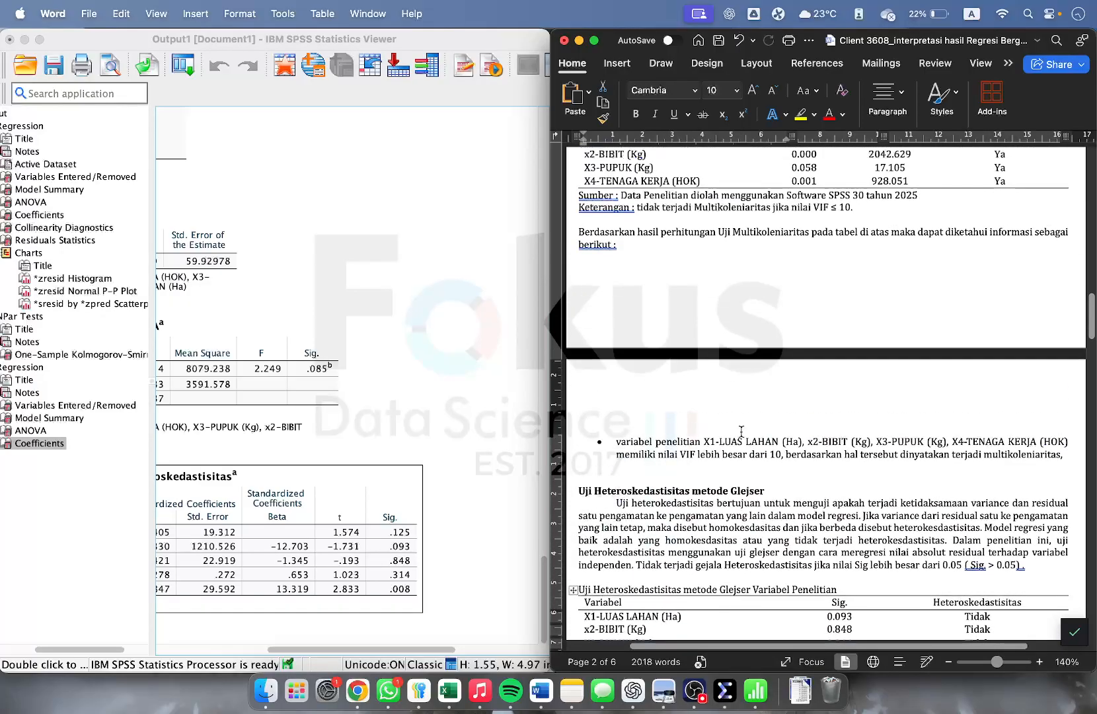
Go to the report's Analisis Regresi Linier berganda section and examine its Analisis koefisien determinasi (R²) part.
scroll(740, 430, "down", 5)
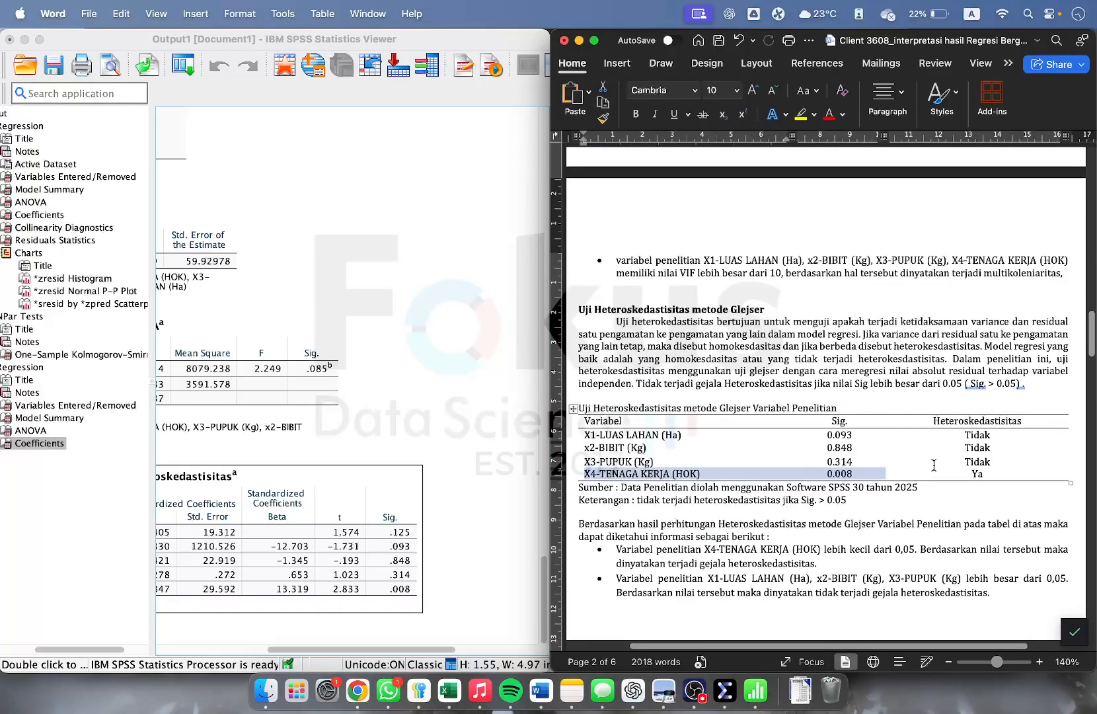
scroll(849, 432, "down", 20)
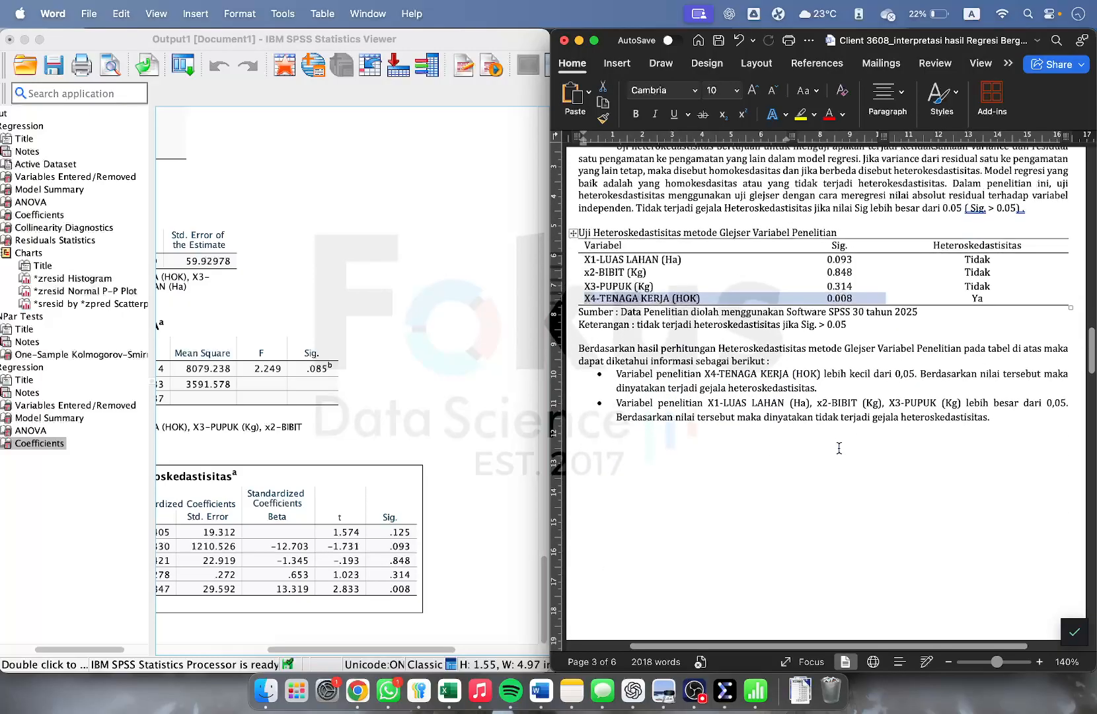
scroll(838, 448, "down", 5)
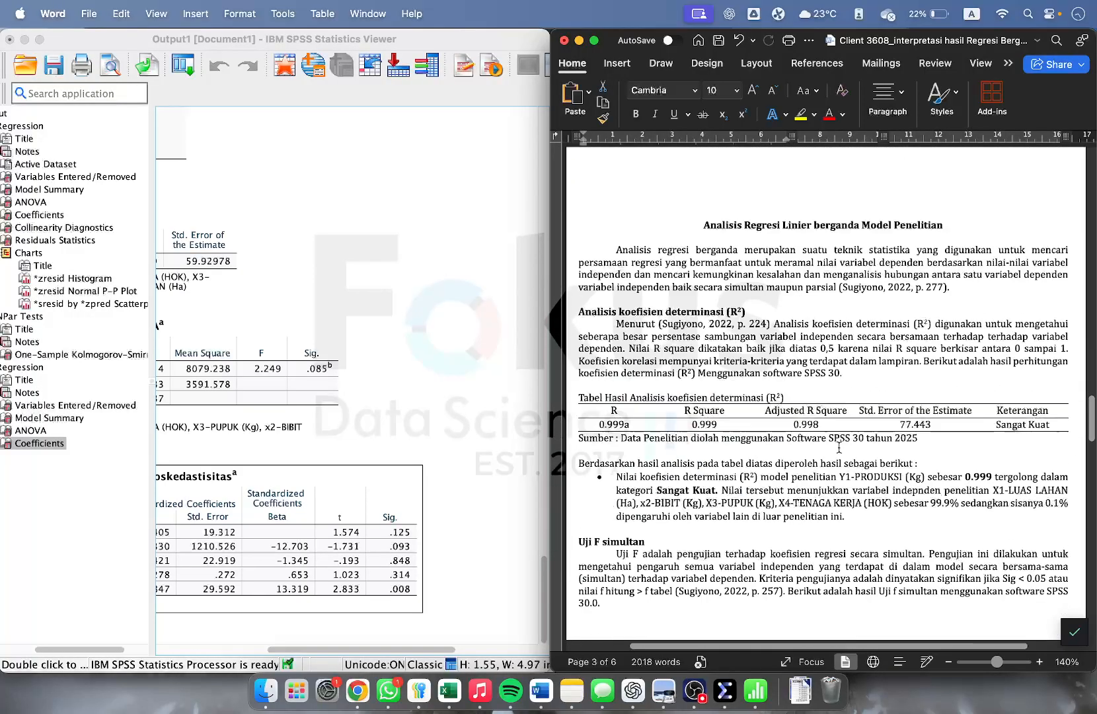
left_click(743, 323)
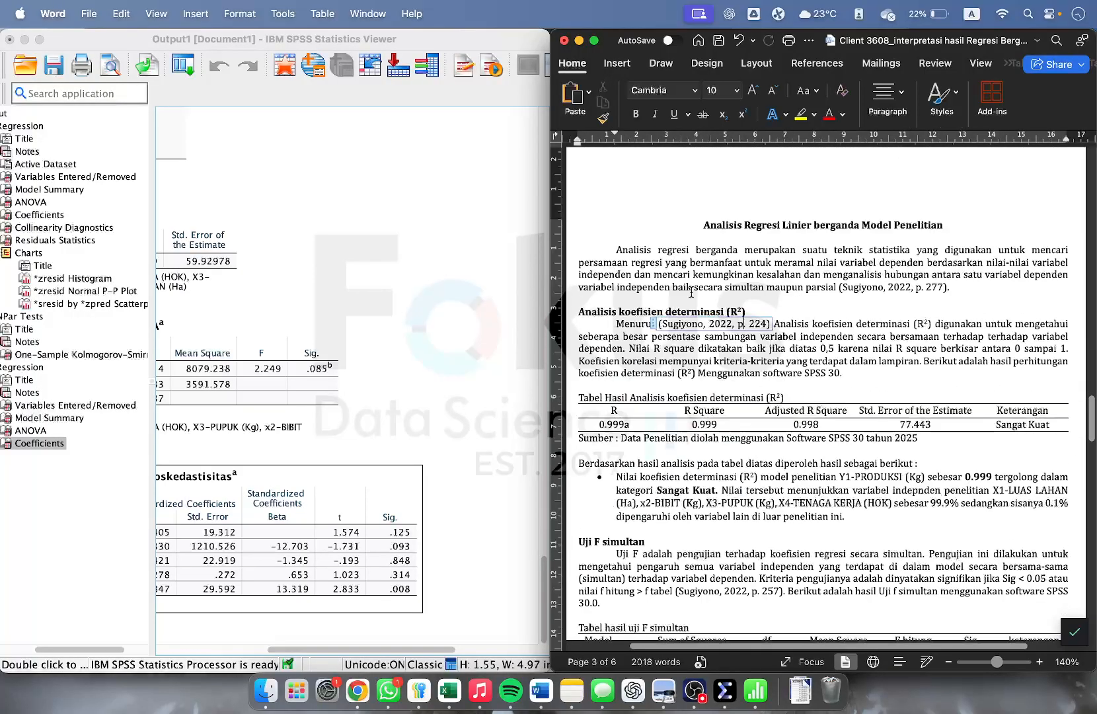
left_click(705, 228)
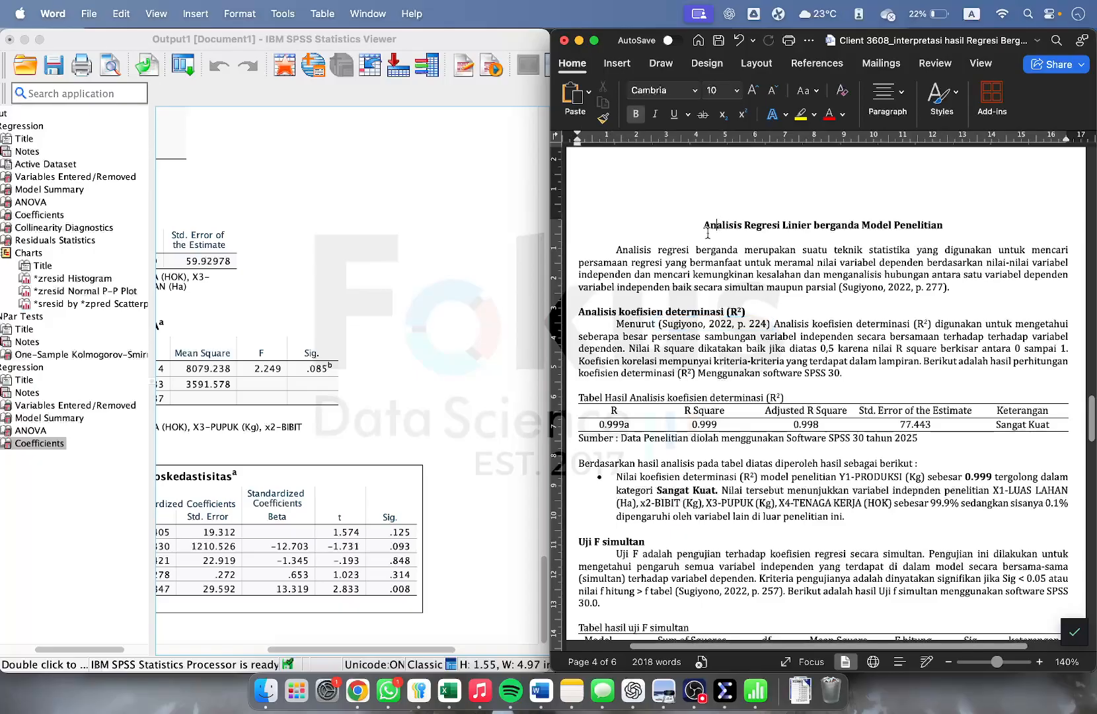
left_click(788, 261)
scroll(805, 360, "down", 3)
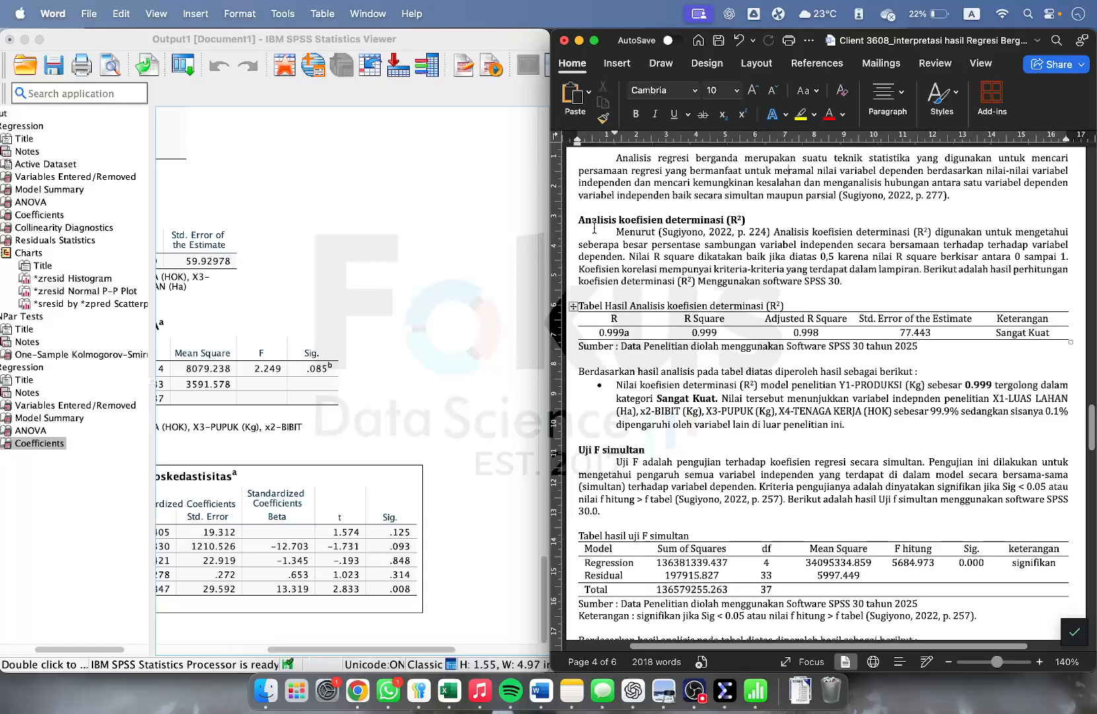
left_click_drag(580, 220, 744, 223)
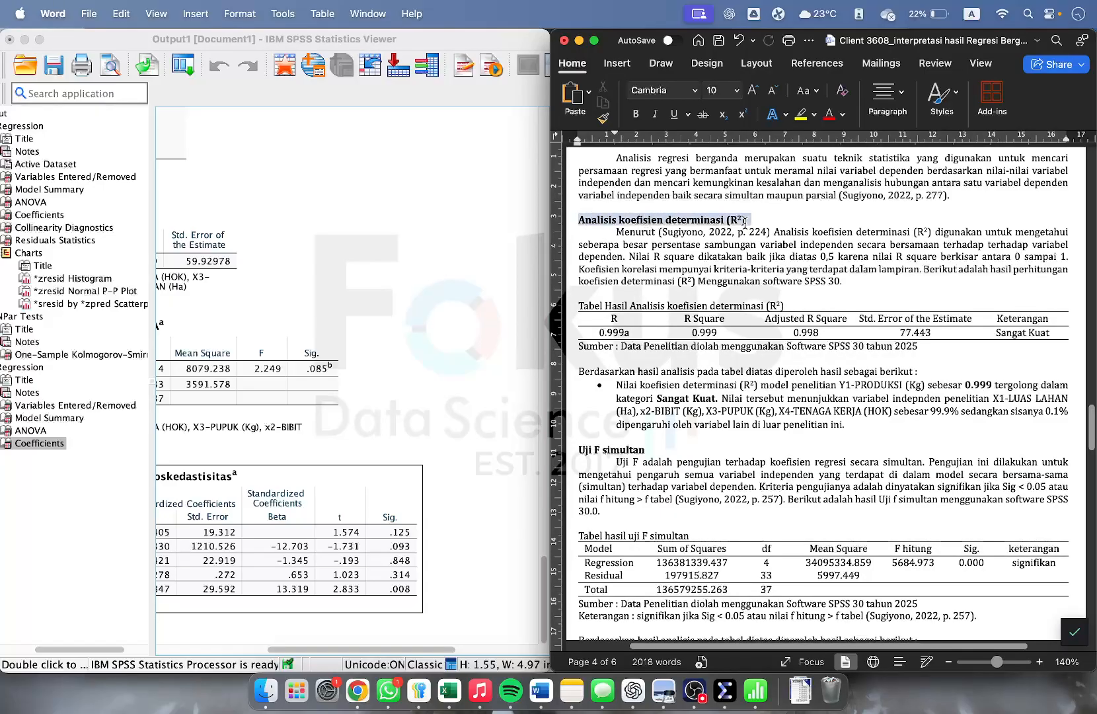
left_click(708, 239)
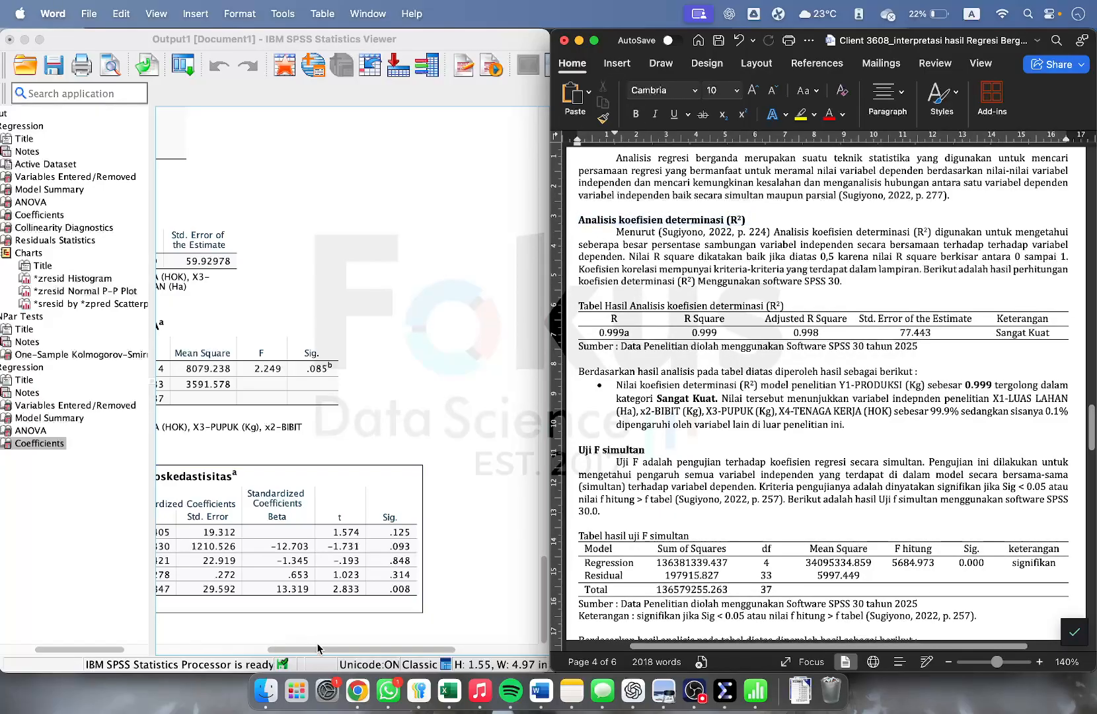
Locate the R Square value in the Model Summary table of the Y1-PRODUKSI (Kg) regression in the SPSS output.
left_click_drag(315, 648, 188, 628)
left_click(244, 364)
left_click(283, 253)
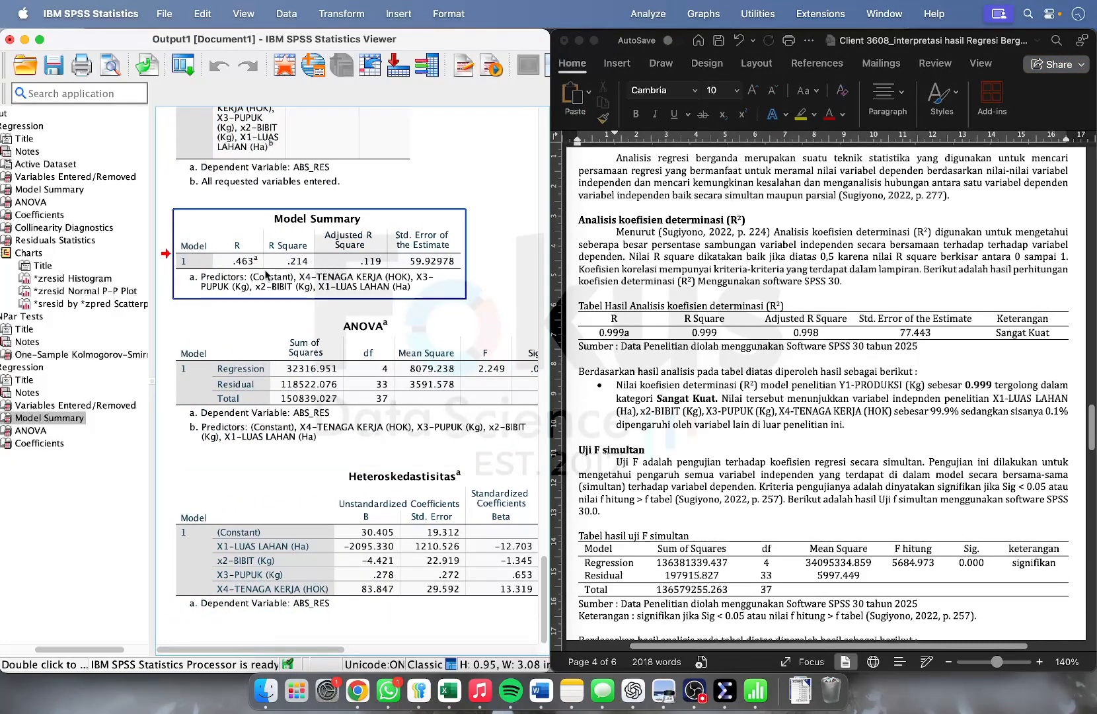
scroll(305, 252, "up", 15)
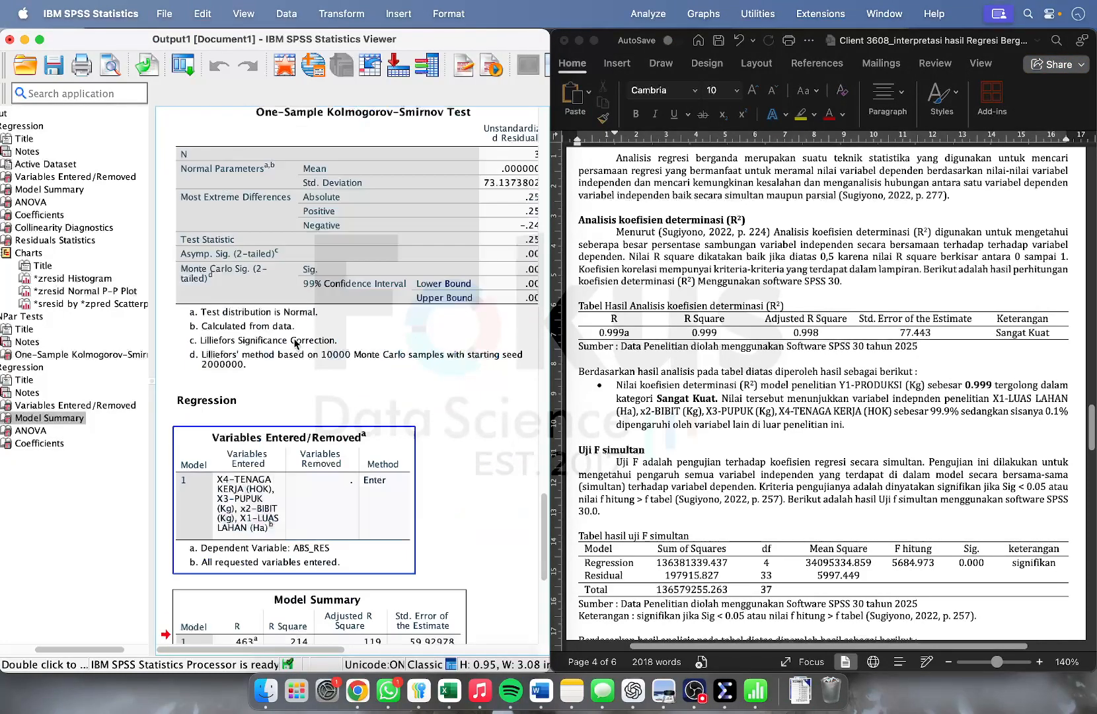
scroll(296, 342, "down", 4)
left_click(316, 257)
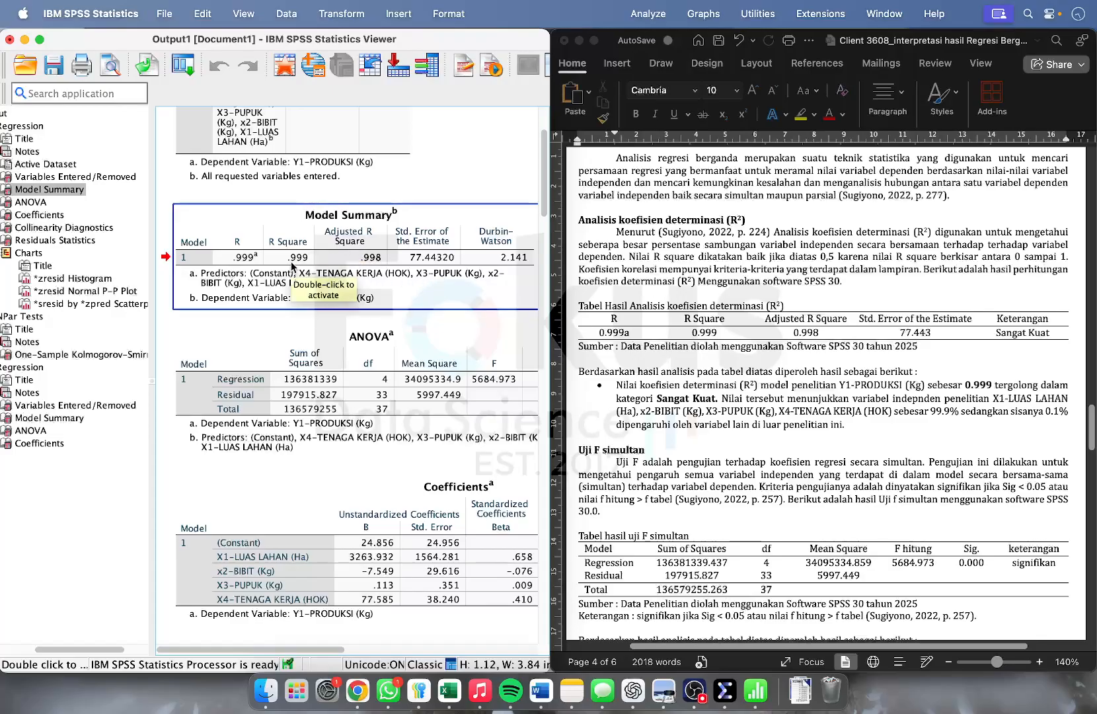
Return to the Word report, check the R² interpretation and go on to the Uji F simultan section.
left_click(847, 394)
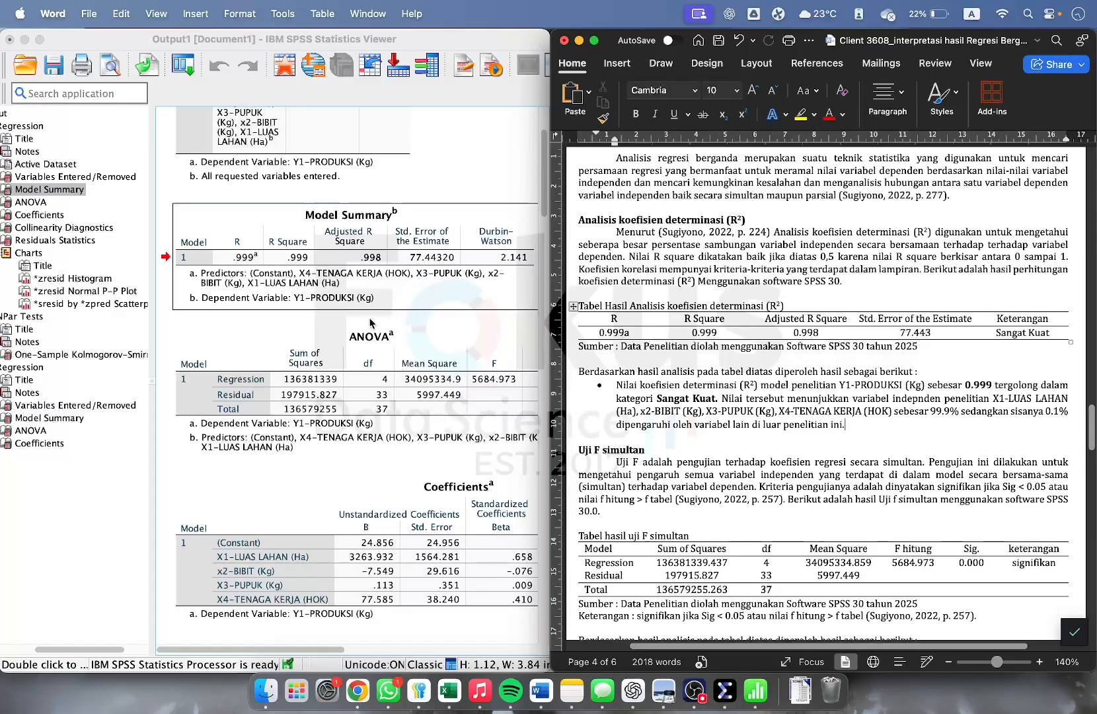
left_click(859, 437)
scroll(861, 433, "down", 5)
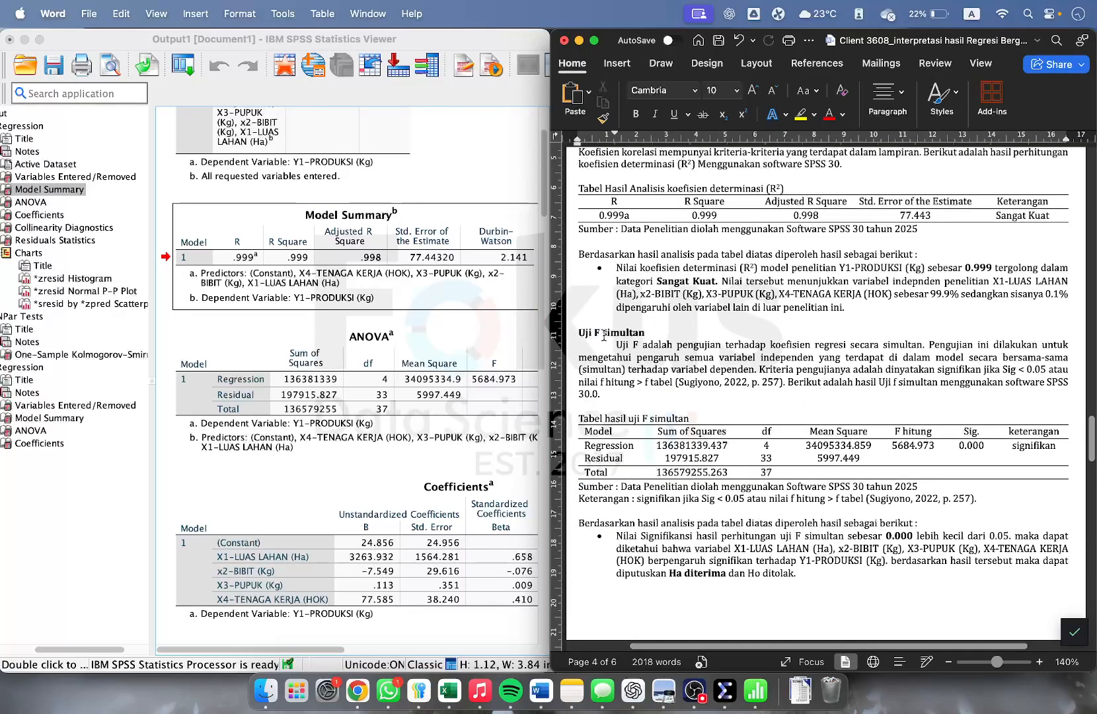
left_click_drag(599, 333, 641, 348)
left_click(642, 356)
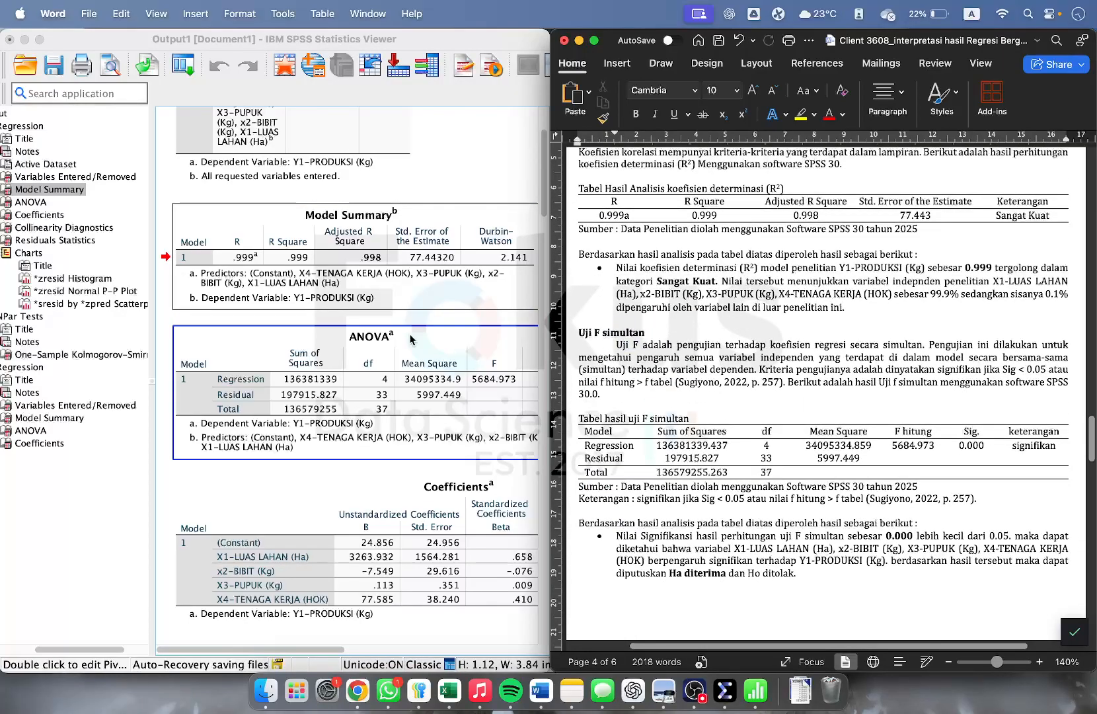
Compare the Sig. value of the Y1-PRODUKSI ANOVA table in SPSS with the report's Uji F simultan table and its interpretation.
left_click(383, 337)
scroll(379, 360, "right", 5)
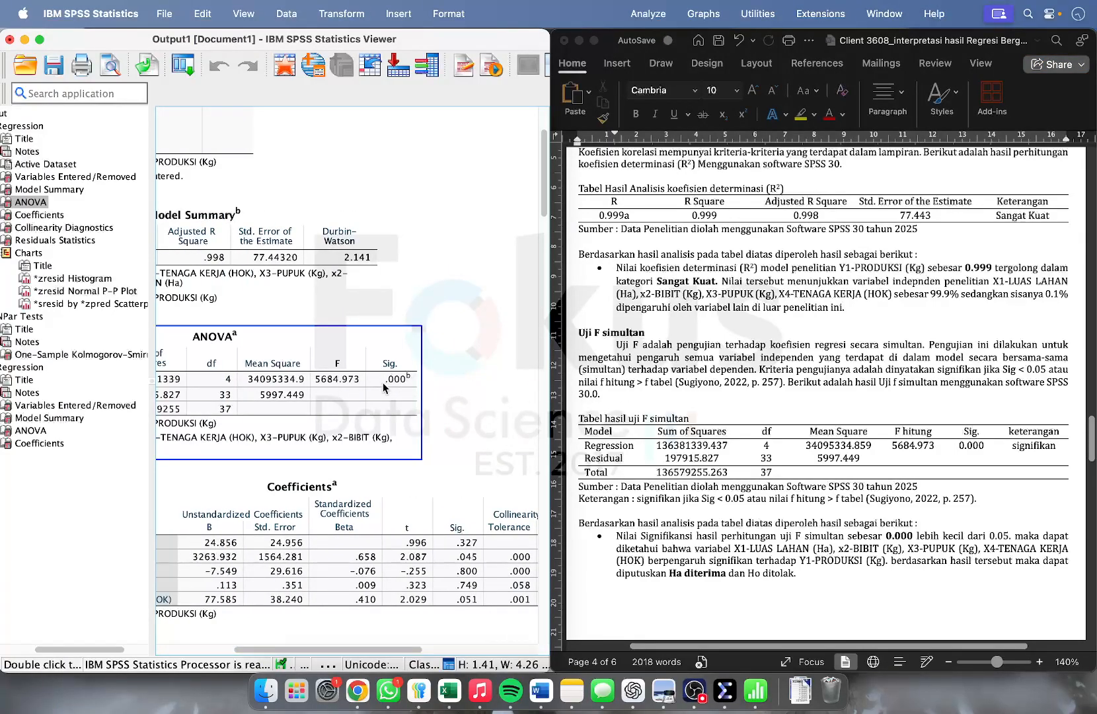
left_click(991, 459)
left_click_drag(958, 436, 966, 447)
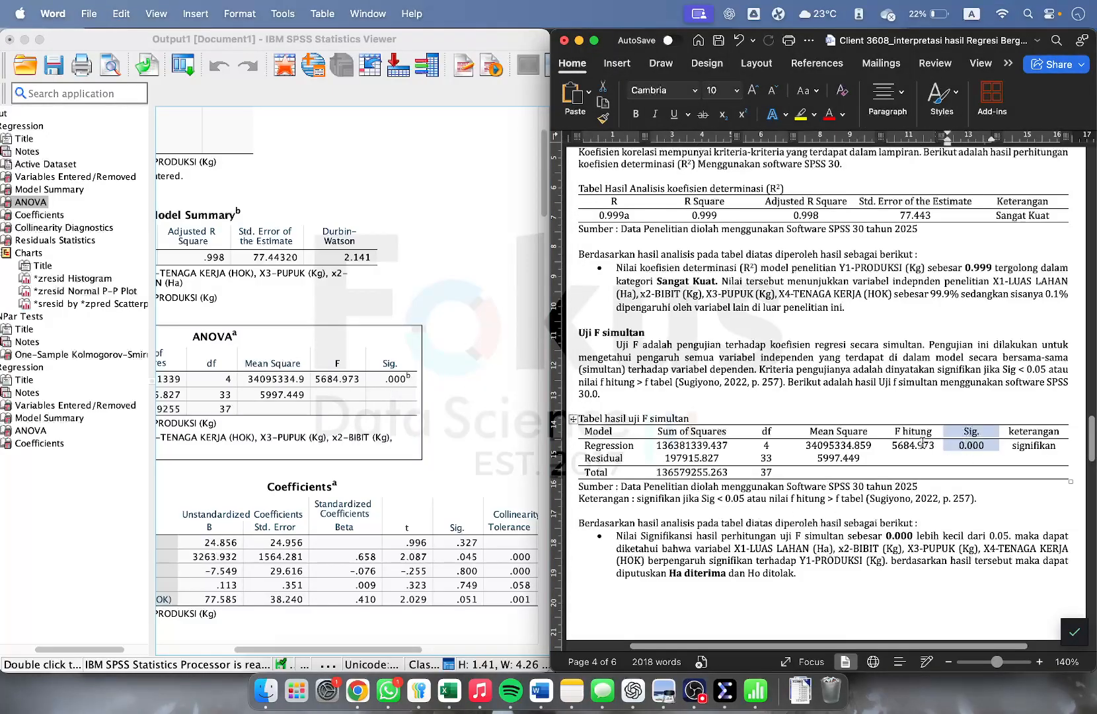
scroll(774, 471, "down", 1)
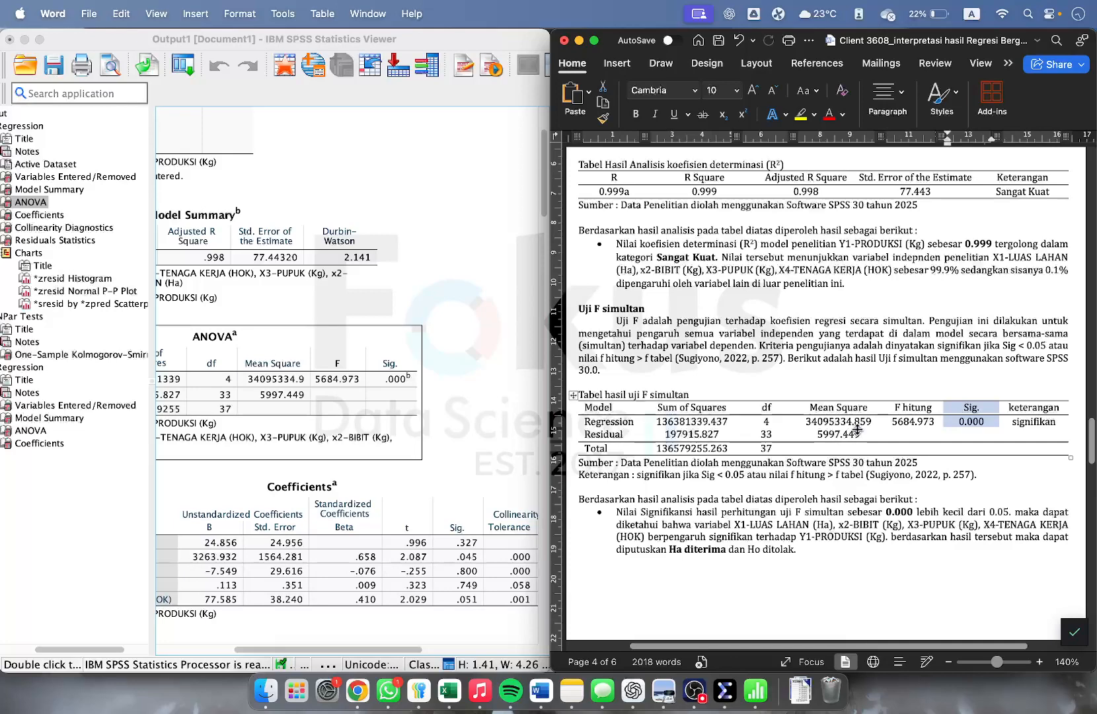
left_click_drag(801, 547, 847, 538)
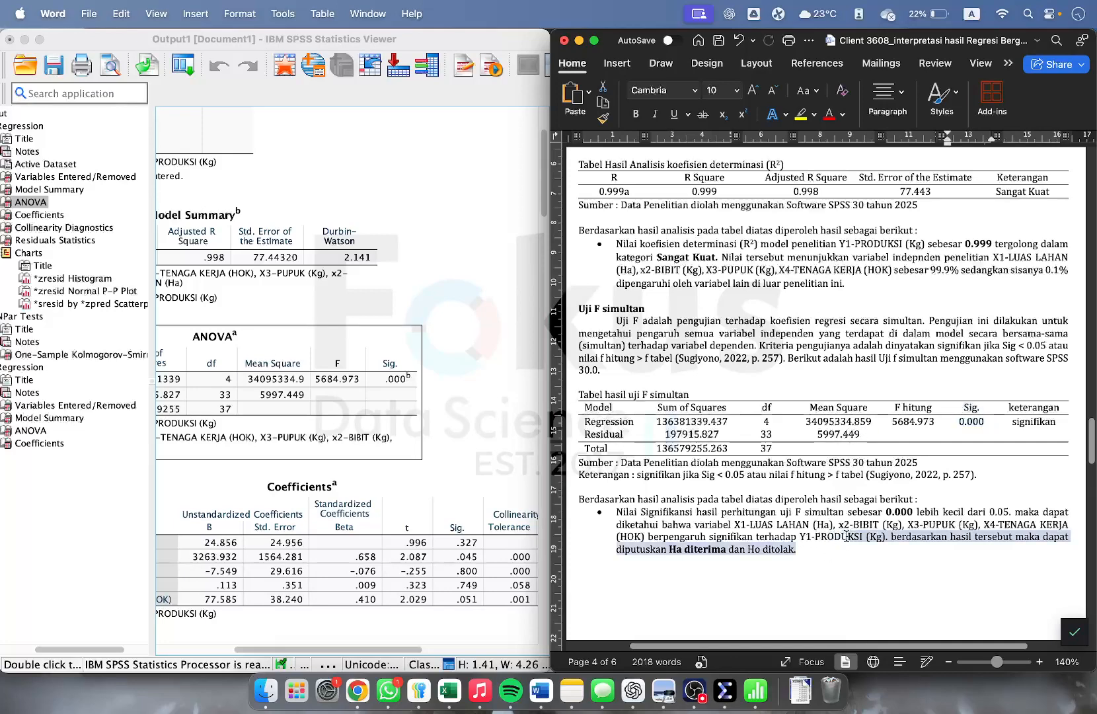
left_click(848, 536)
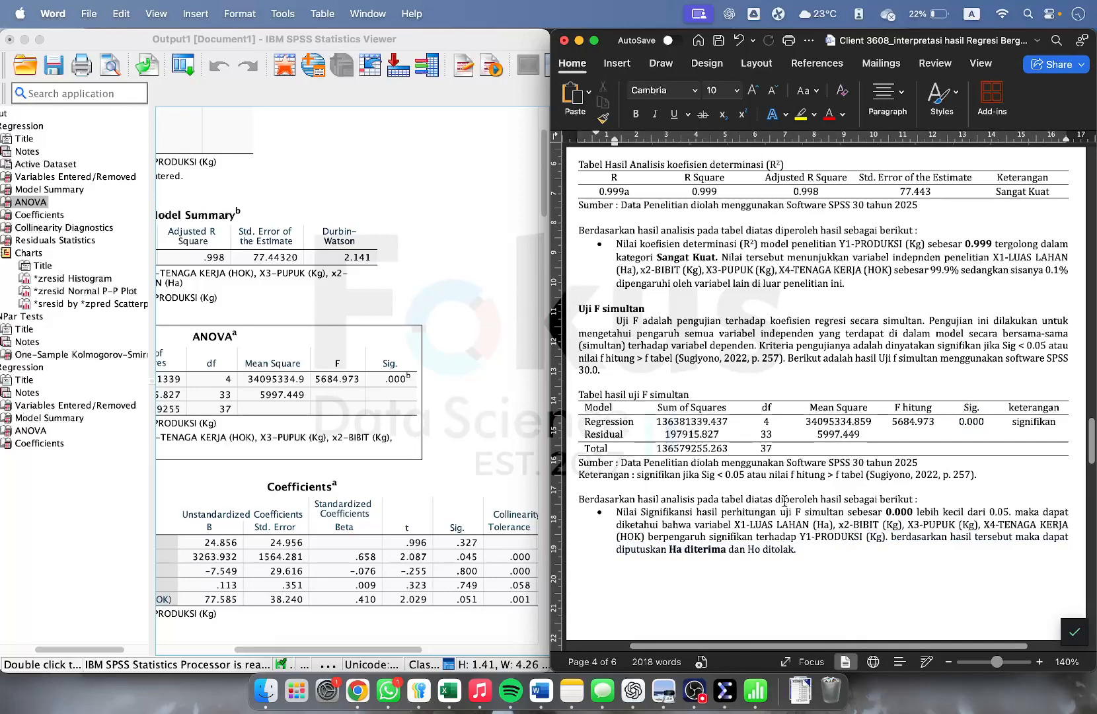
Go to the Uji t parsial section of the report and examine its introductory paragraph.
scroll(784, 500, "down", 10)
scroll(784, 500, "down", 7)
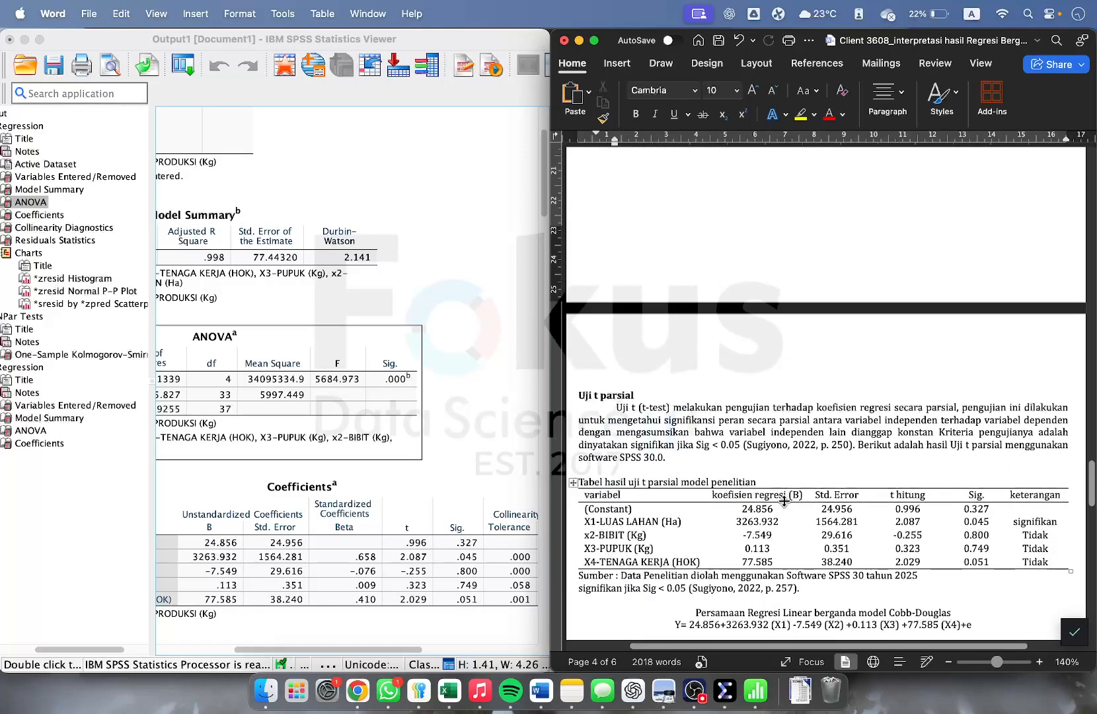
scroll(784, 500, "down", 1)
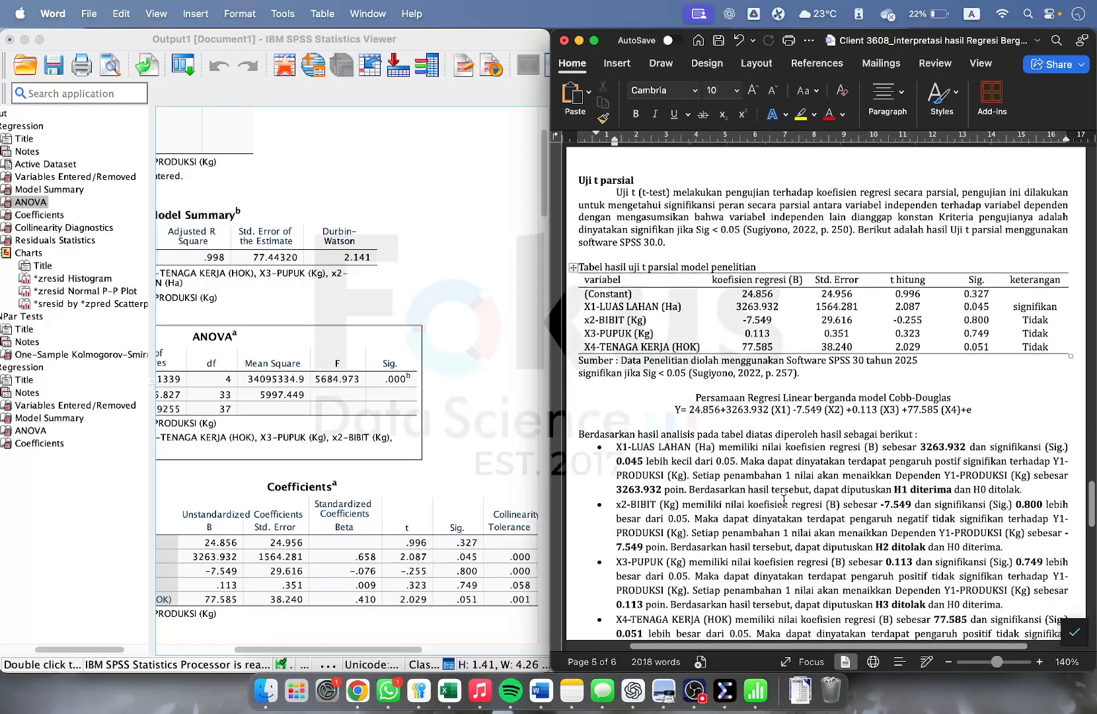
left_click_drag(595, 190, 727, 228)
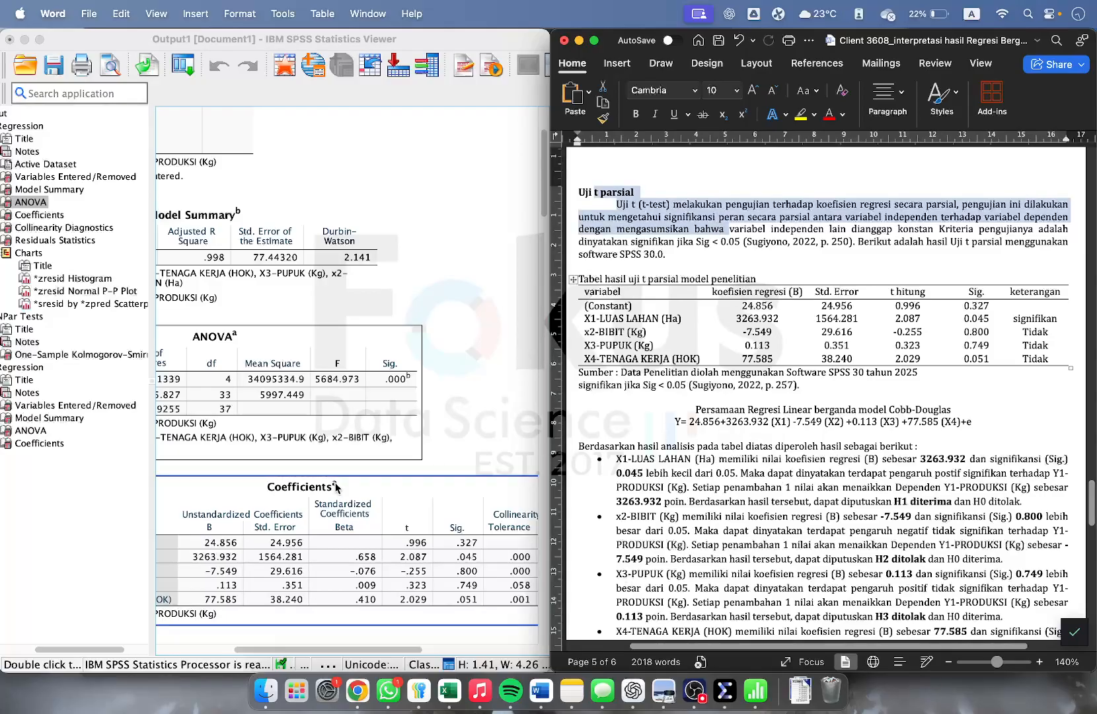
Compare the B column of the SPSS Coefficients table for Y1-PRODUKSI with the koefisien regresi (B) column in the report's t-test table.
scroll(423, 444, "down", 4)
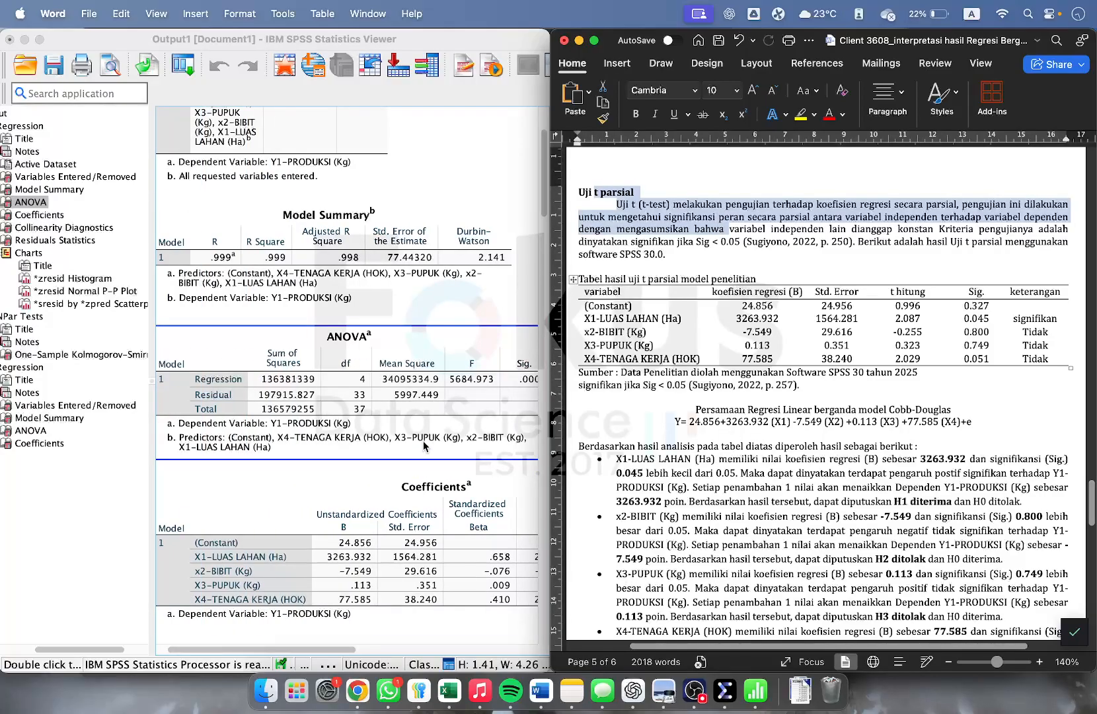
left_click(422, 418)
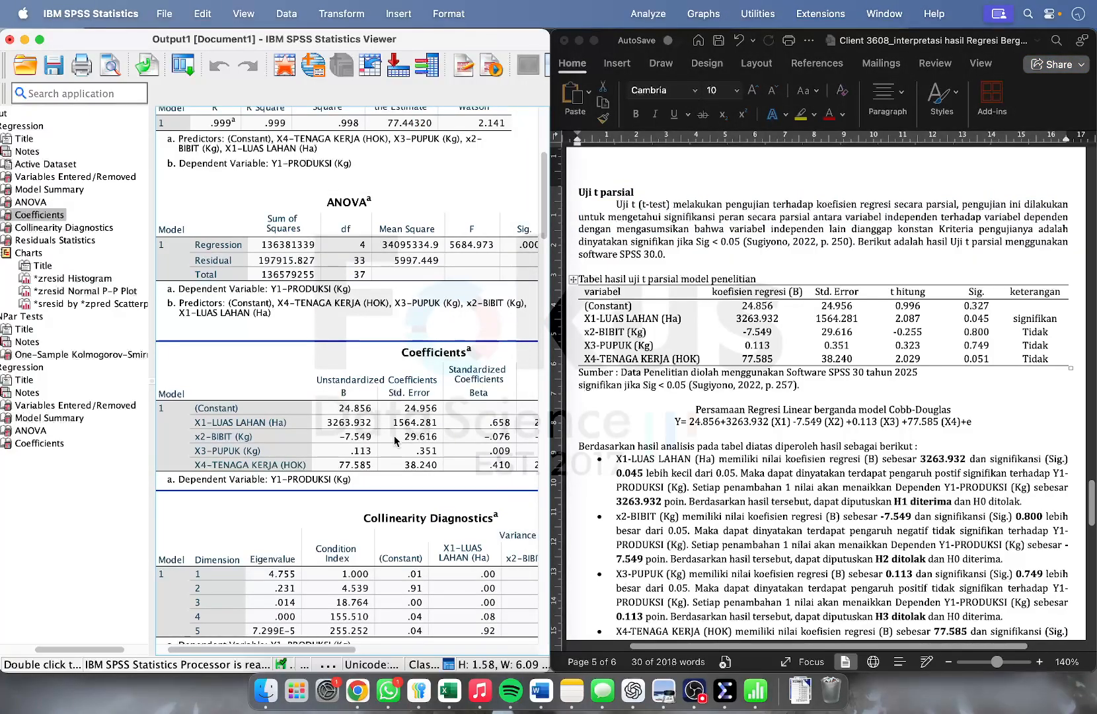
left_click(746, 364)
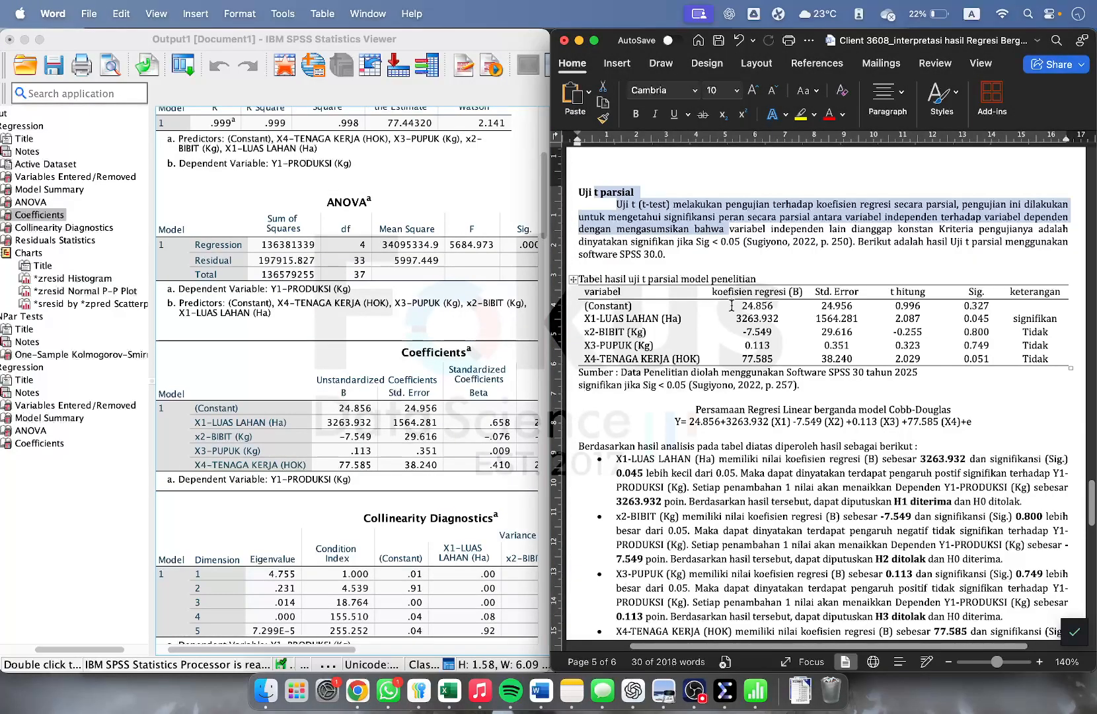
left_click_drag(719, 293, 751, 363)
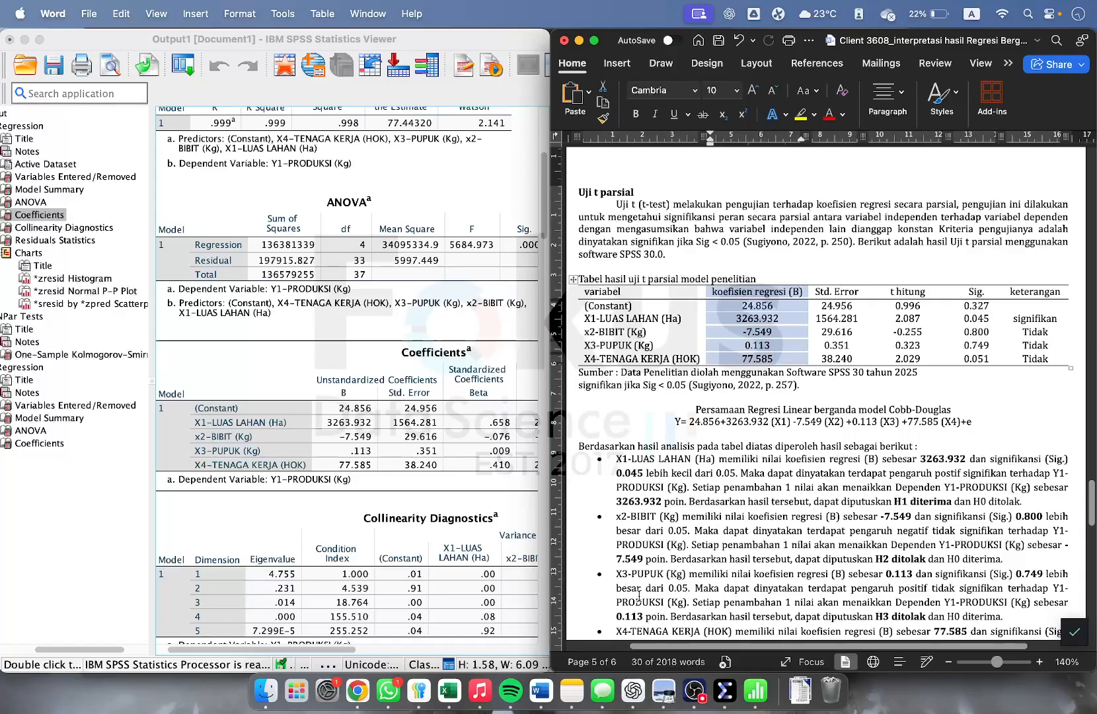
left_click(752, 515)
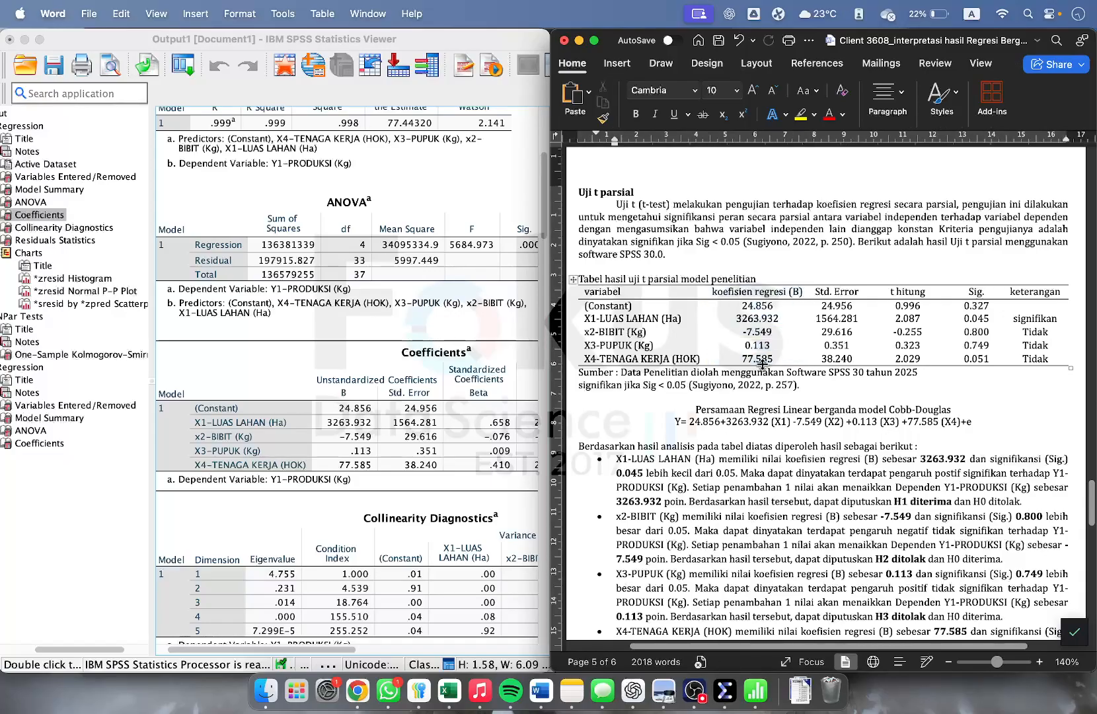
left_click(708, 293)
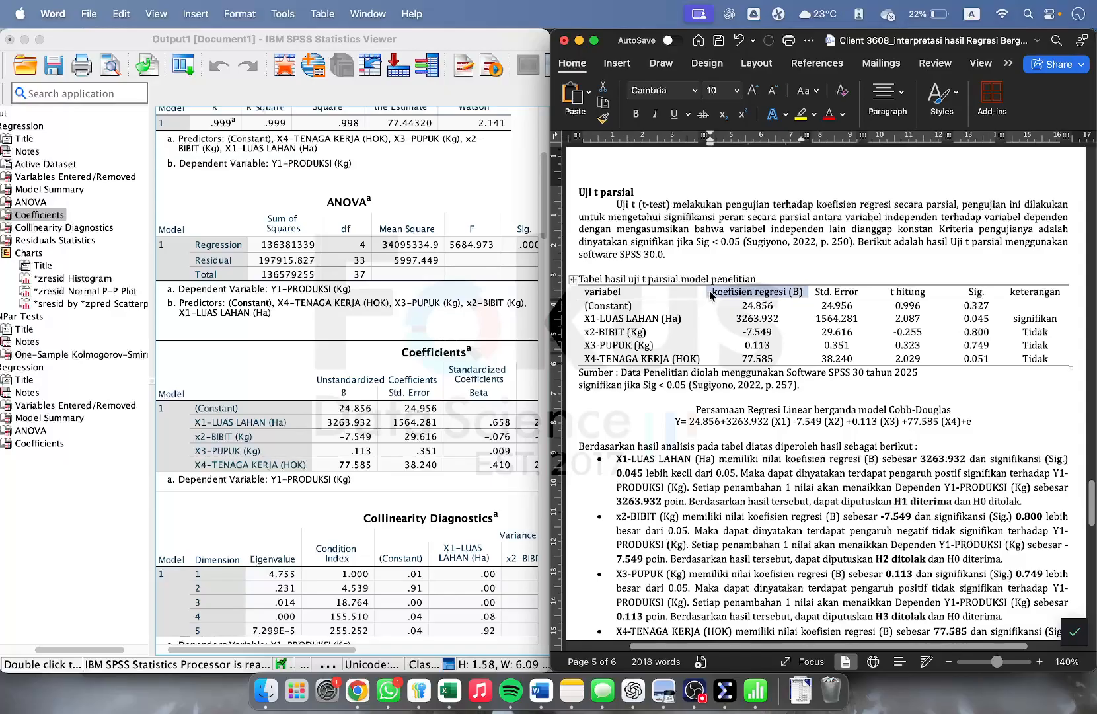
left_click(729, 292)
left_click(367, 362)
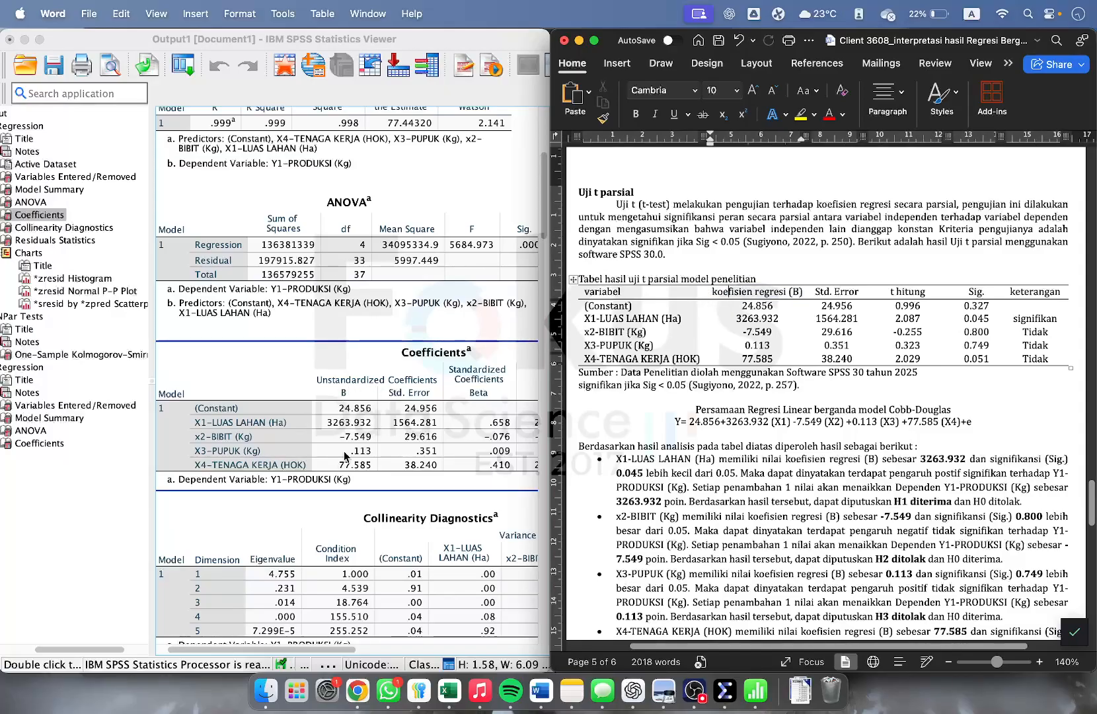
Check the Sig. and koefisien regresi (B) columns for X1–X4 in the report's uji t parsial table.
left_click(951, 345)
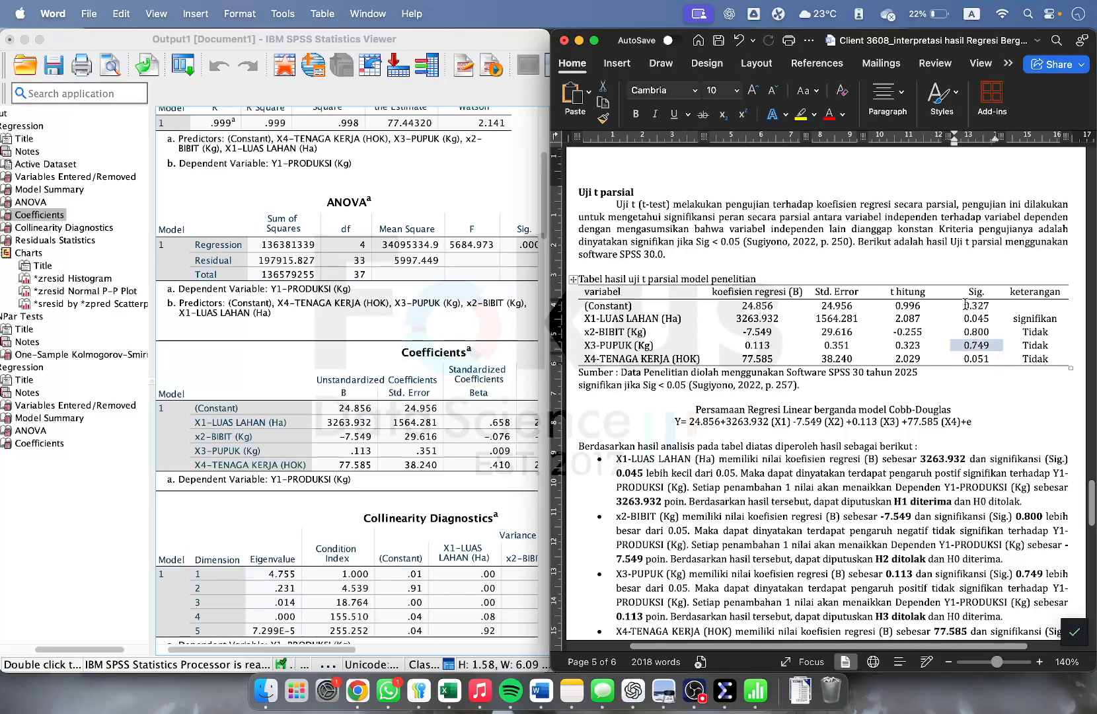
left_click_drag(967, 296, 967, 362)
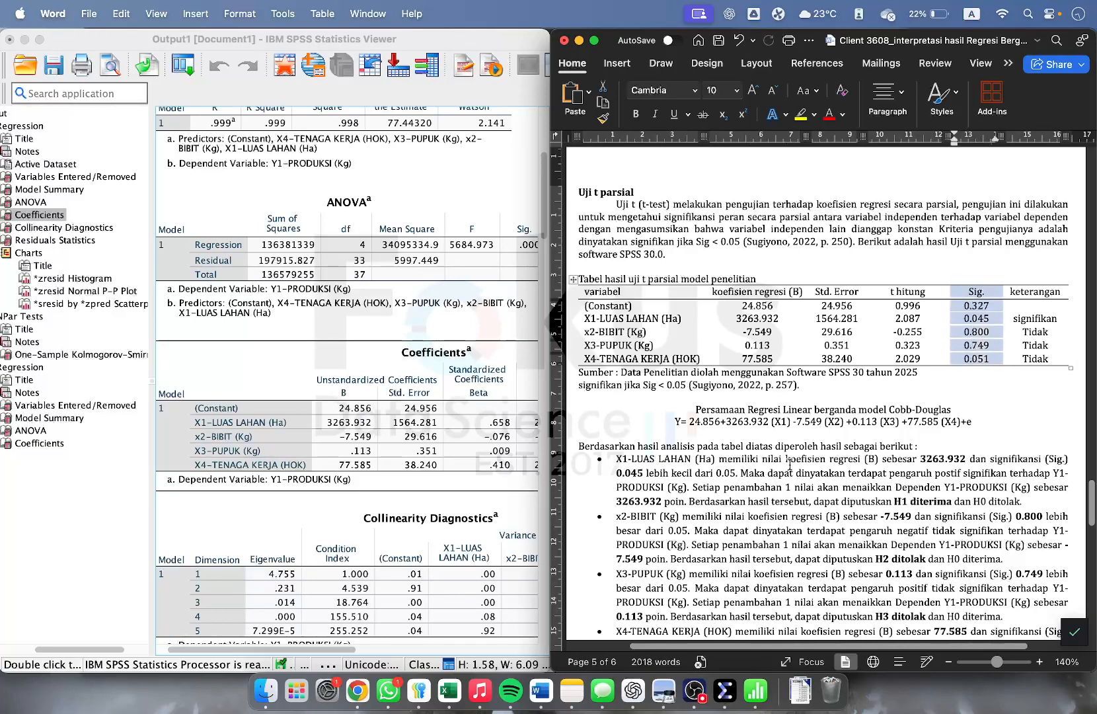
left_click(716, 308)
left_click_drag(718, 292, 730, 355)
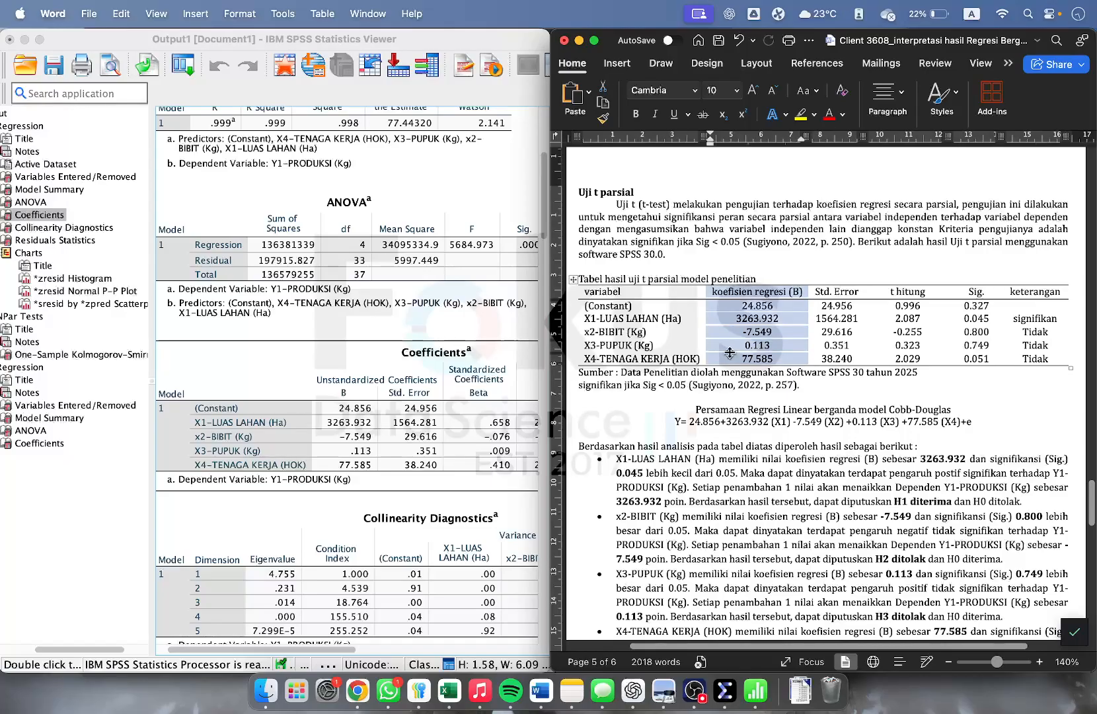
left_click_drag(958, 292, 974, 345)
Review the written interpretations of X1–X4 below the regression equation against the uji t parsial table.
left_click(933, 467)
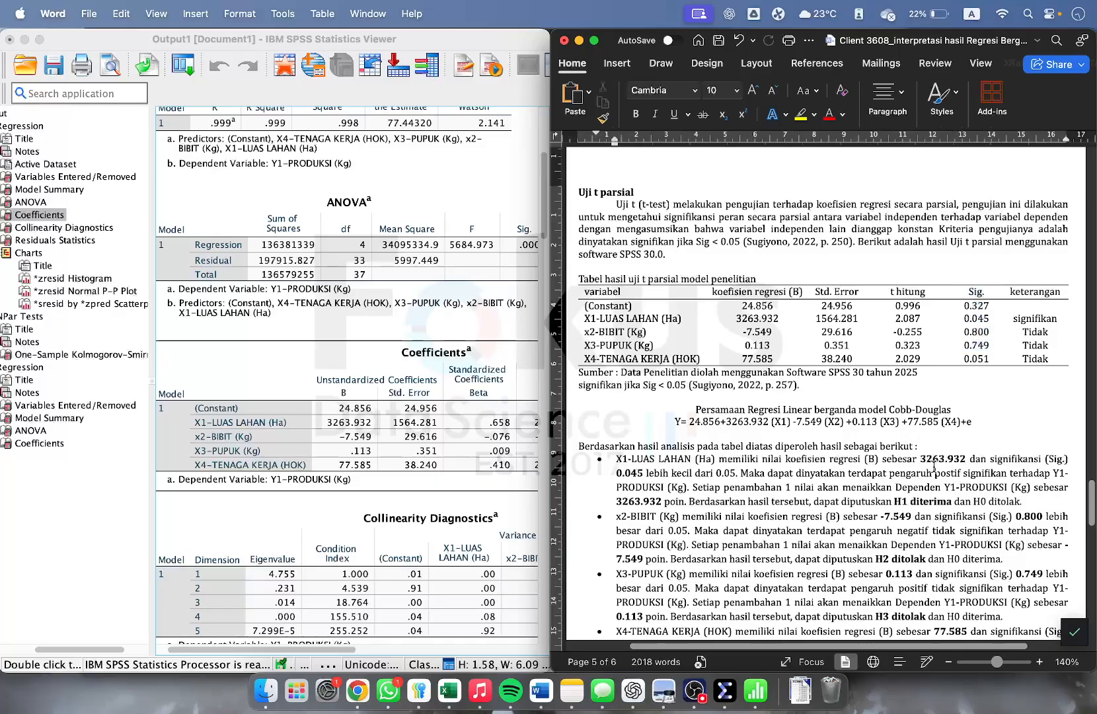
scroll(934, 467, "down", 1)
scroll(804, 431, "down", 1)
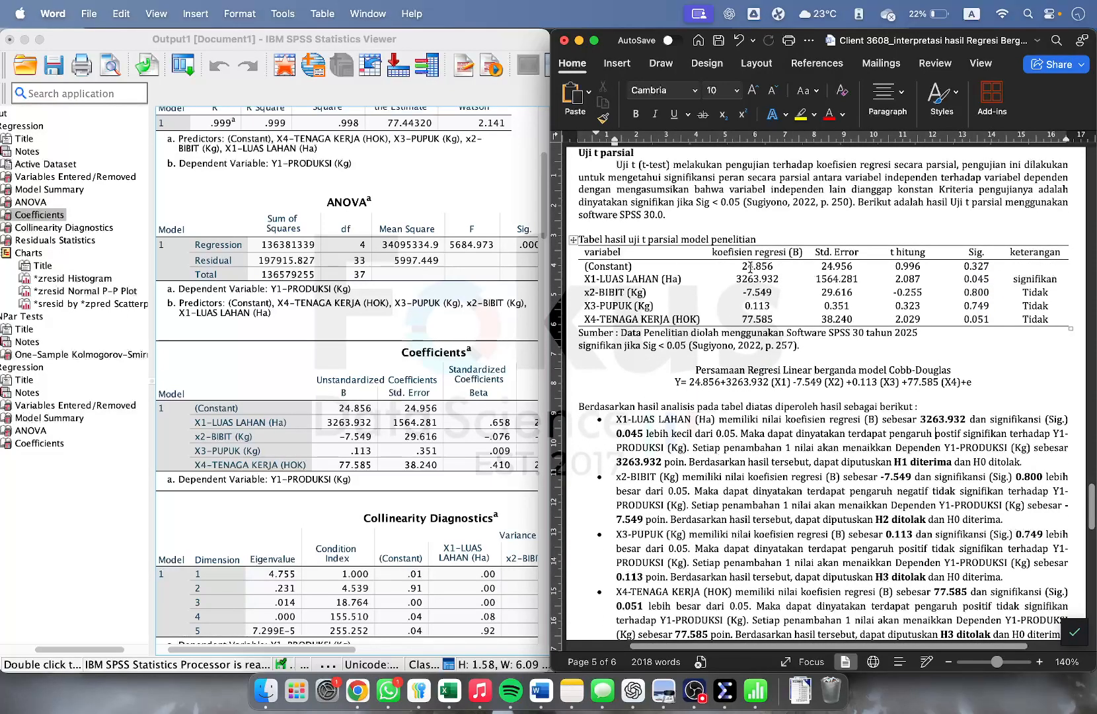
scroll(608, 239, "up", 1)
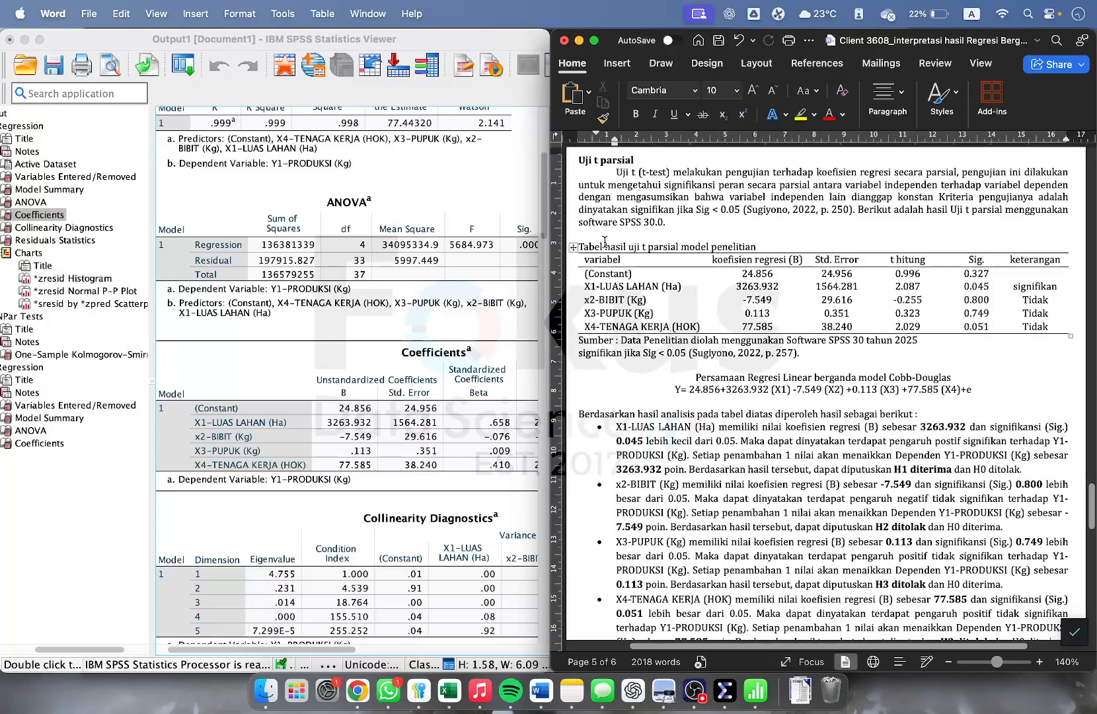
Match the koefisien regresi (B) column of the report's uji t parsial table to the SPSS Coefficients table.
left_click(610, 246)
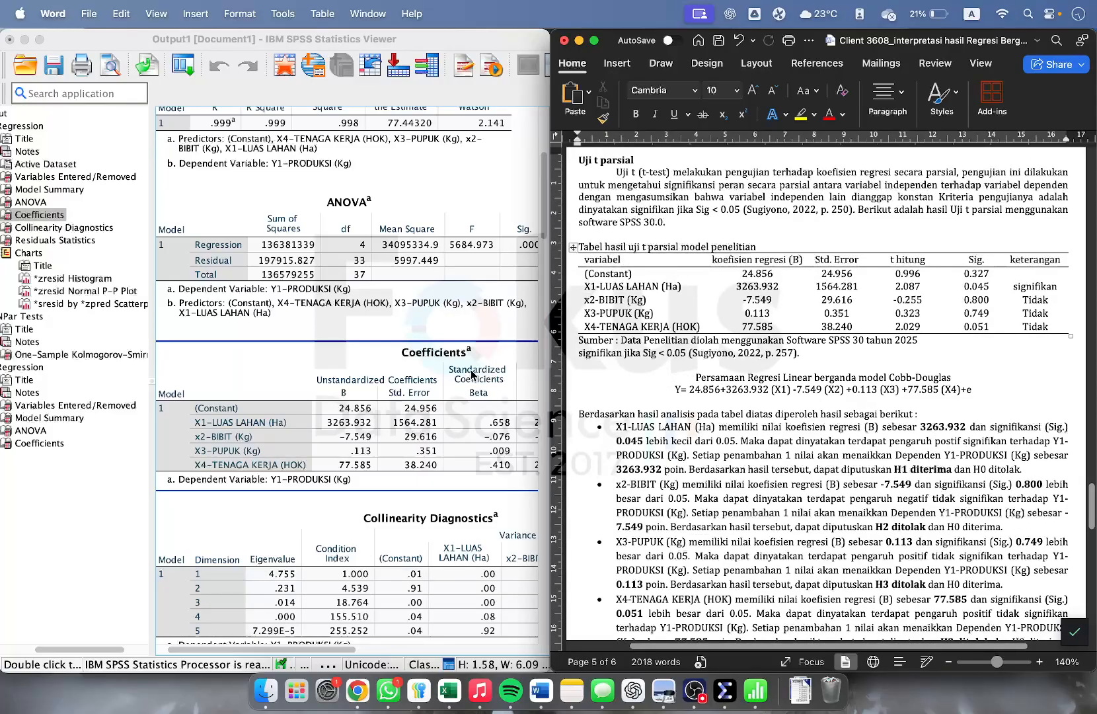
left_click(413, 374)
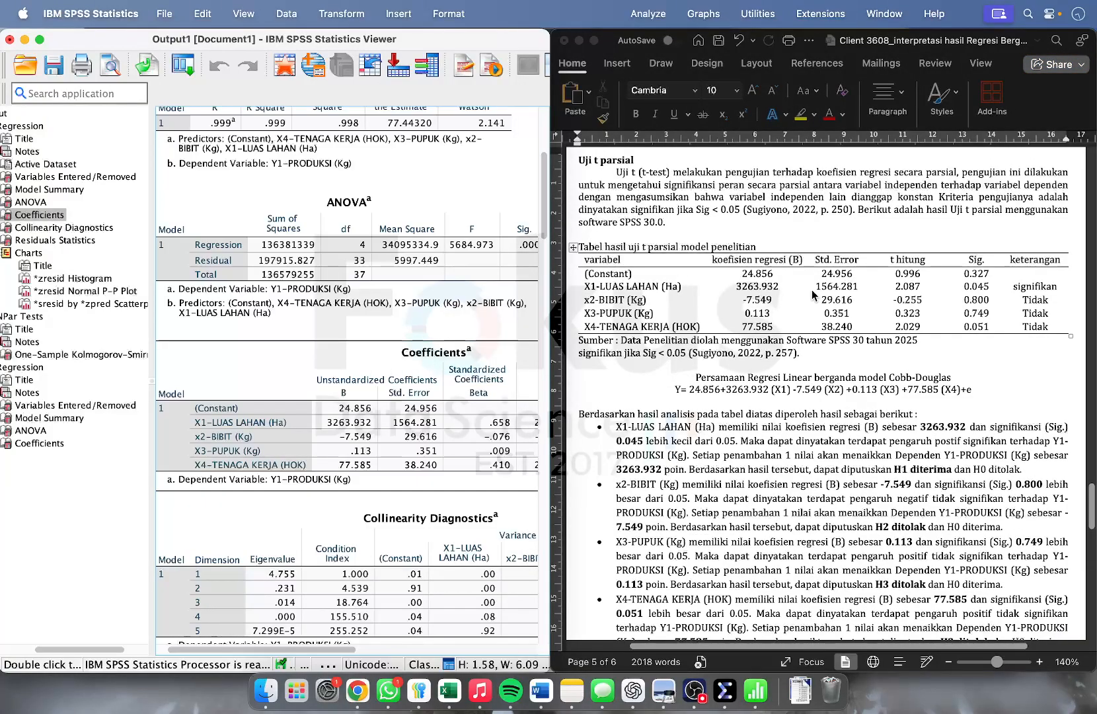
left_click(737, 291)
left_click_drag(735, 278, 761, 327)
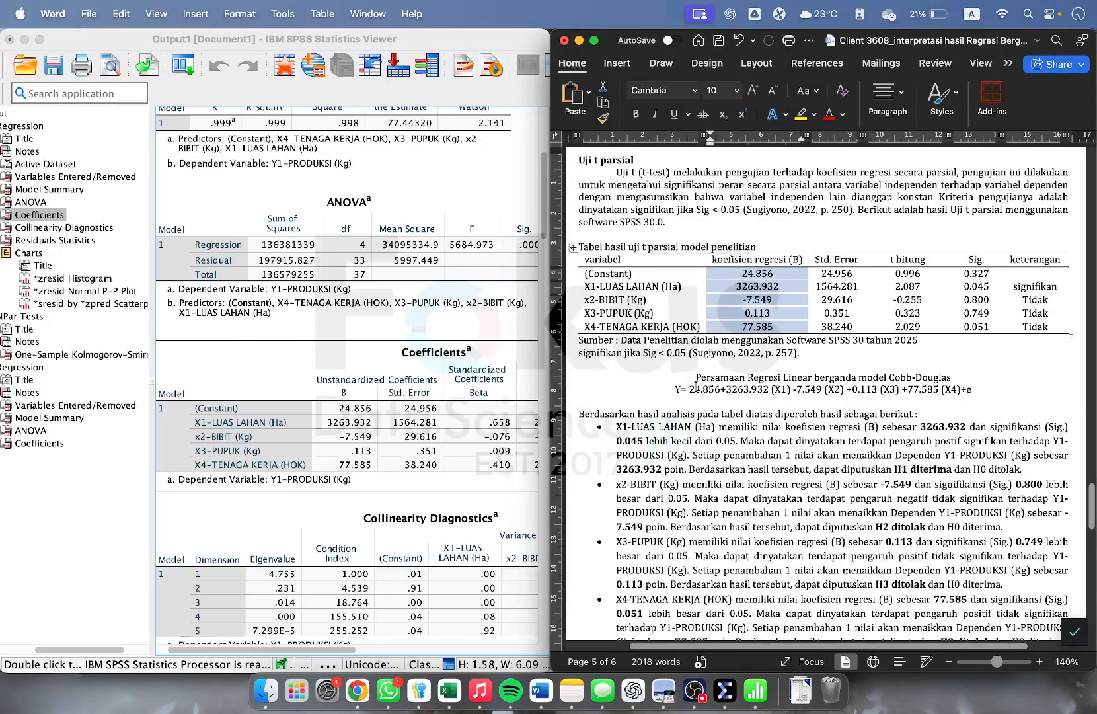
Check the constant and coefficients in the Persamaan Regresi Linear berganda equation against the table's koefisien regresi (B) column.
left_click_drag(690, 389, 711, 395)
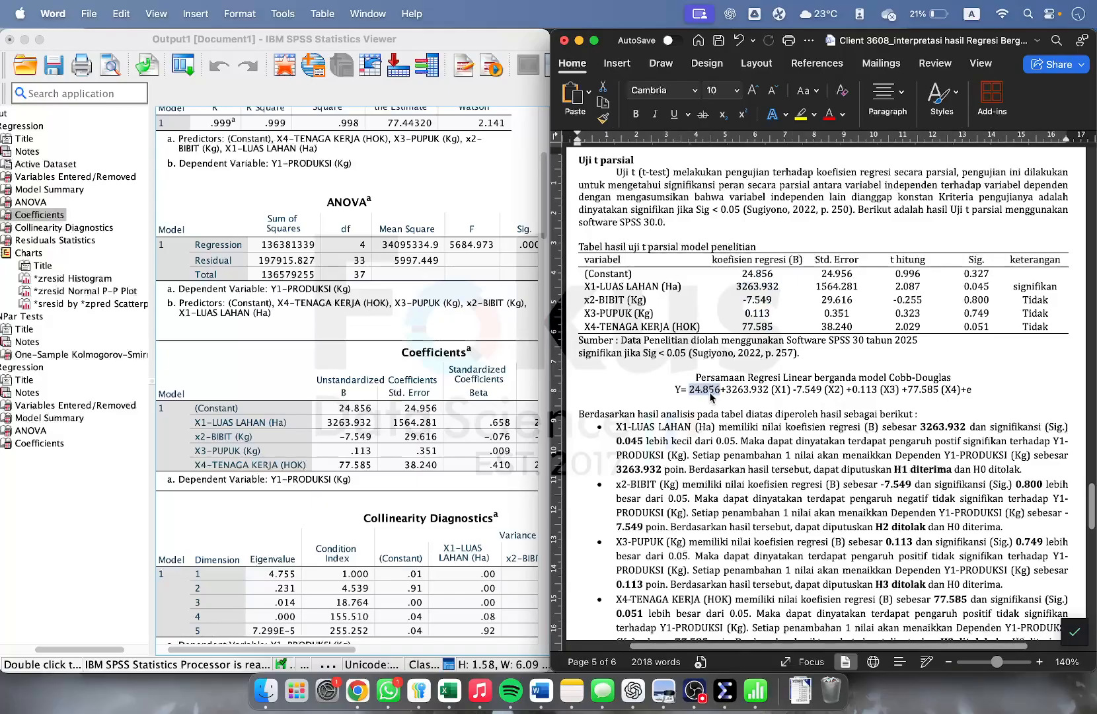
double_click(738, 273)
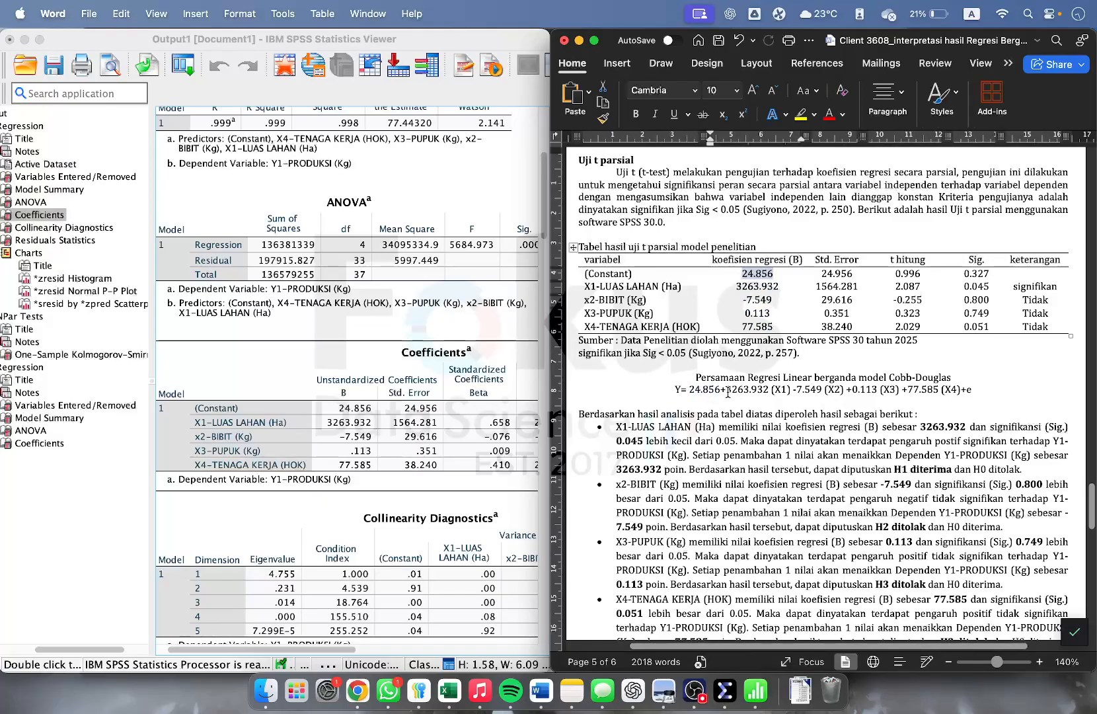
left_click_drag(726, 389, 770, 390)
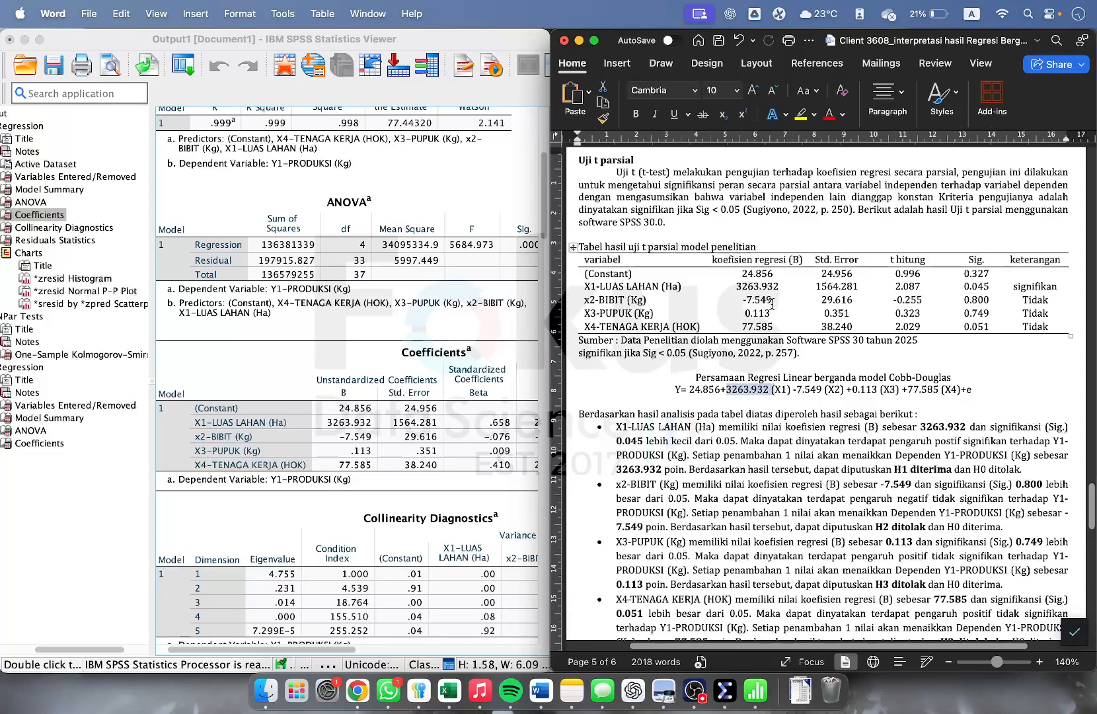
left_click_drag(738, 288, 758, 286)
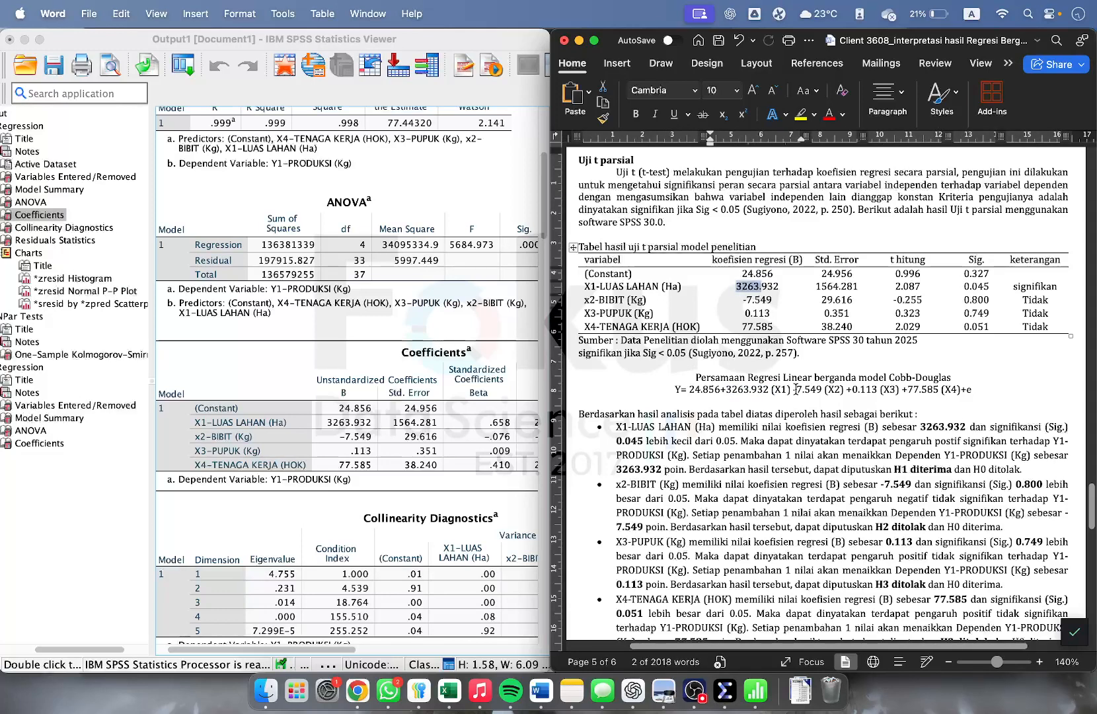
double_click(808, 389)
left_click_drag(743, 300, 772, 300)
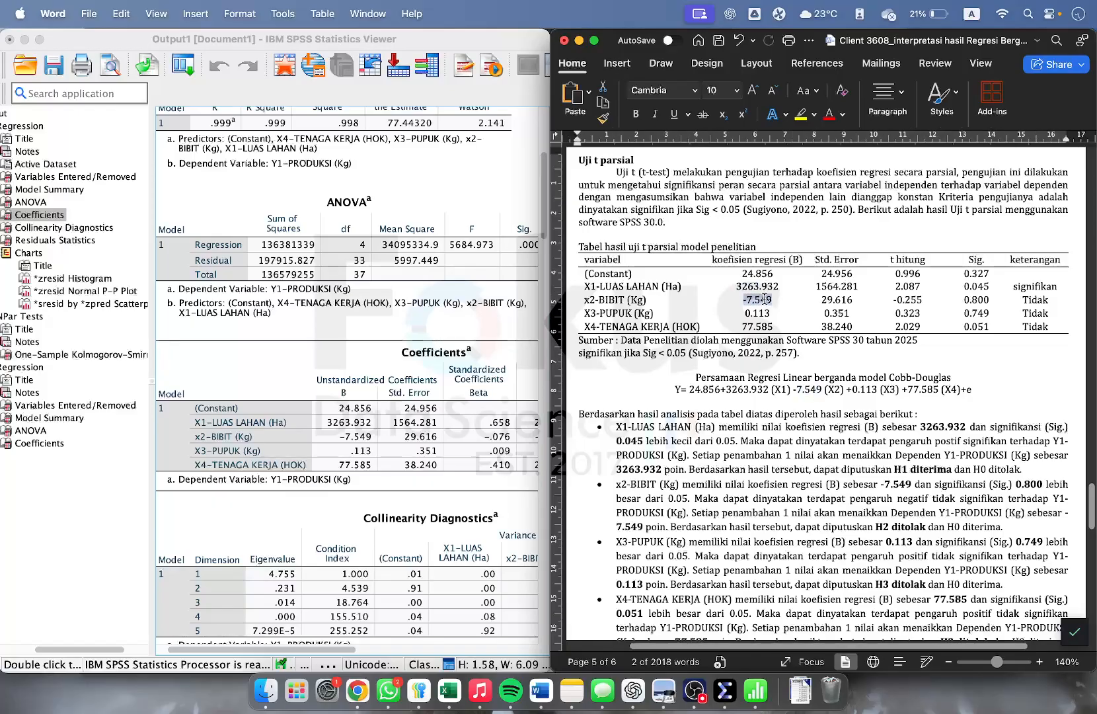
left_click(938, 389)
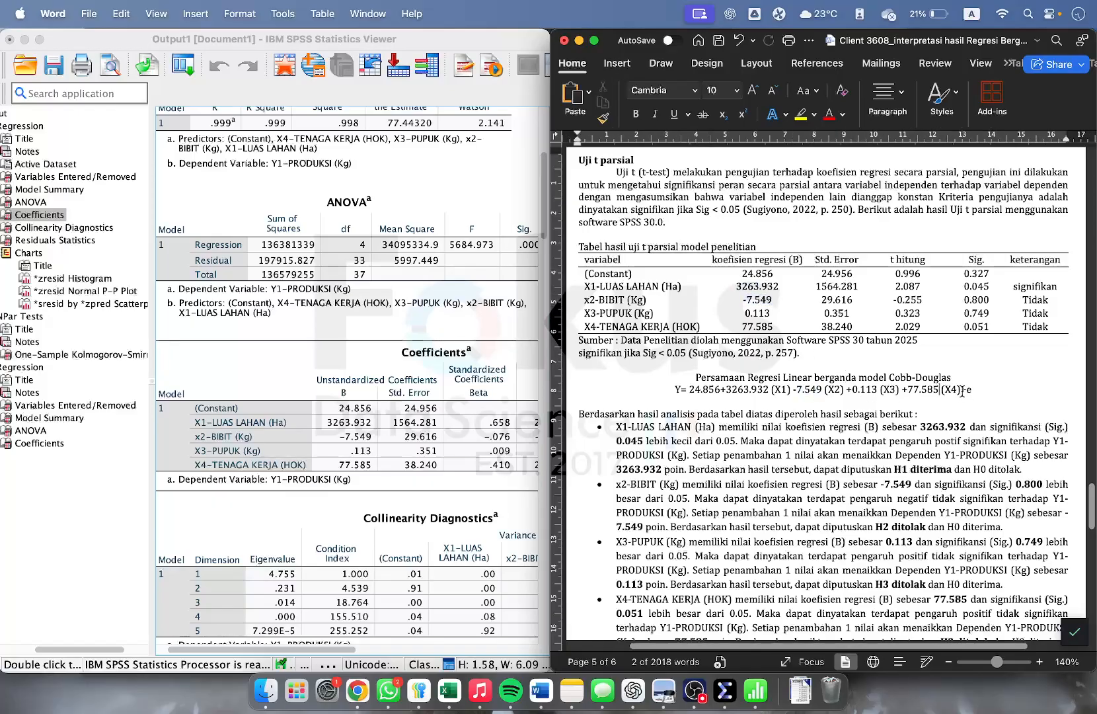
left_click(900, 451)
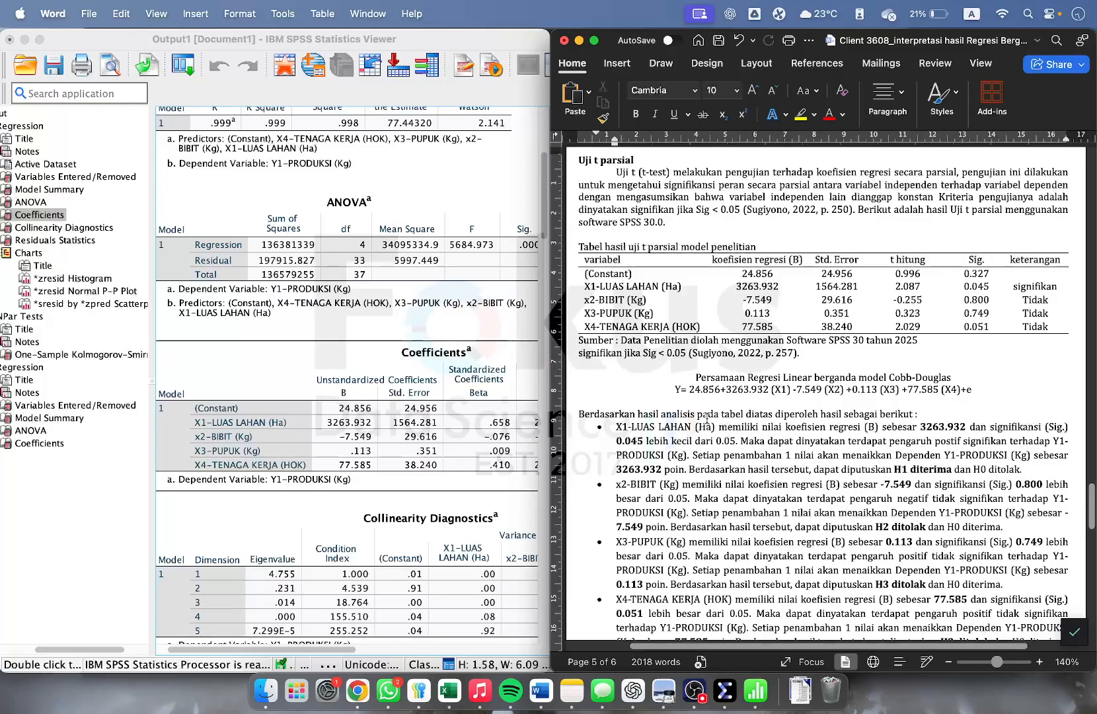
Examine the X1-LUAS LAHAN (Ha) row of the uji t parsial table: its coefficient, Sig. value and keterangan.
scroll(708, 321, "down", 1)
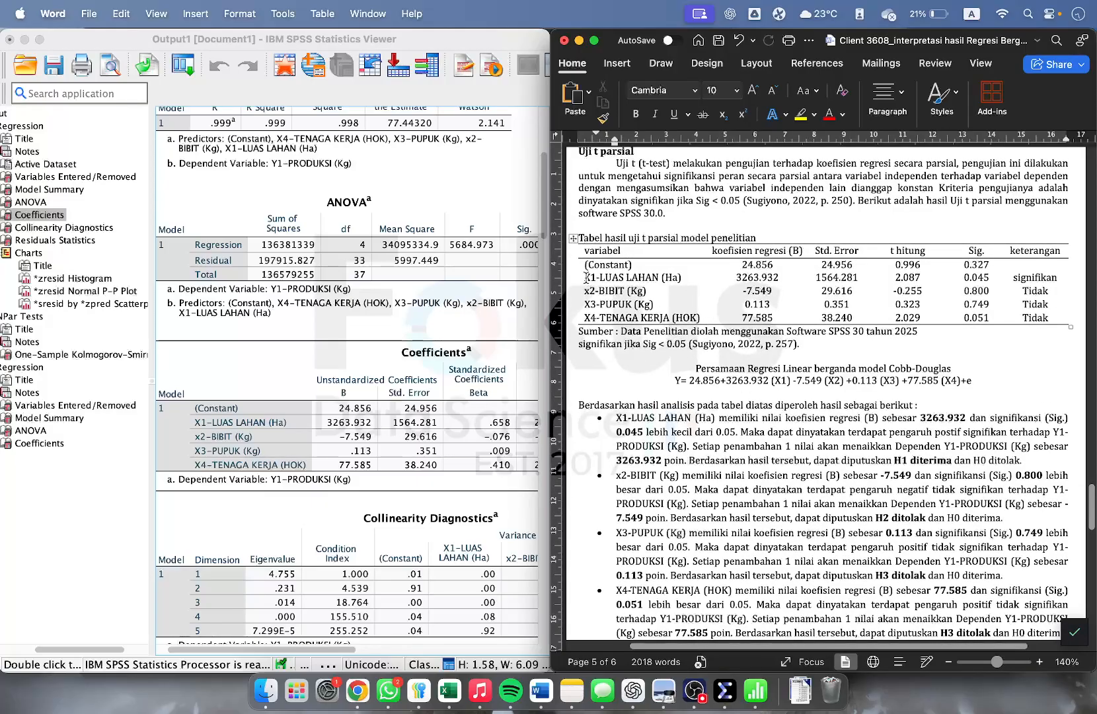
left_click_drag(586, 277, 776, 280)
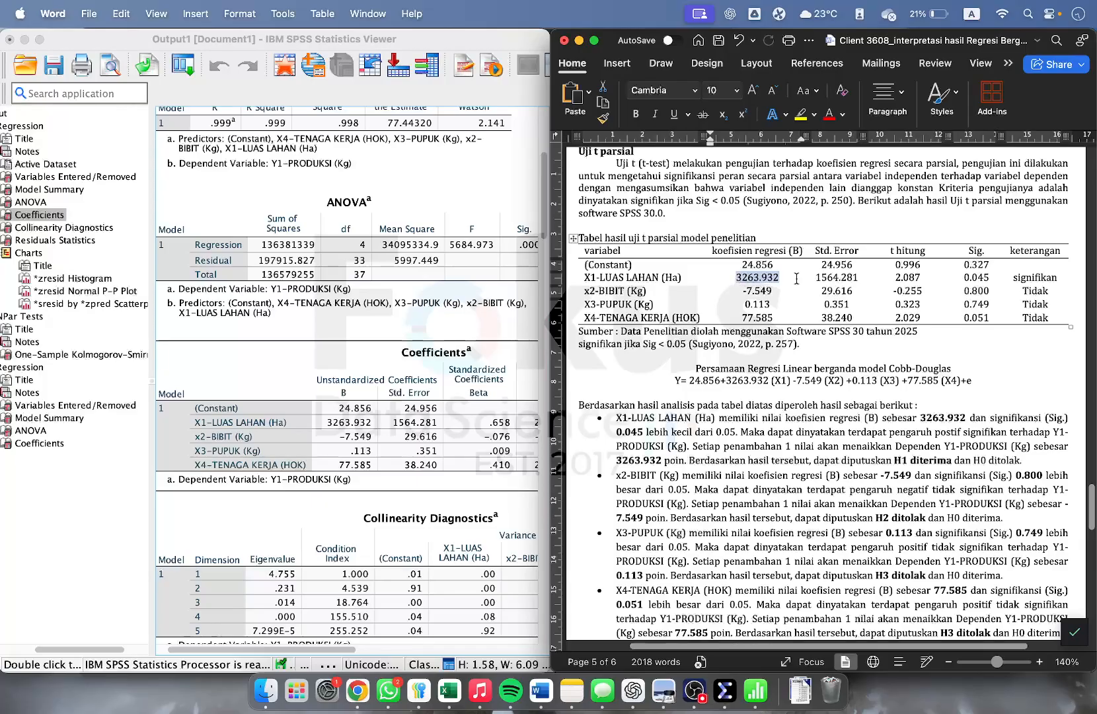
left_click(753, 282)
left_click_drag(959, 278, 996, 279)
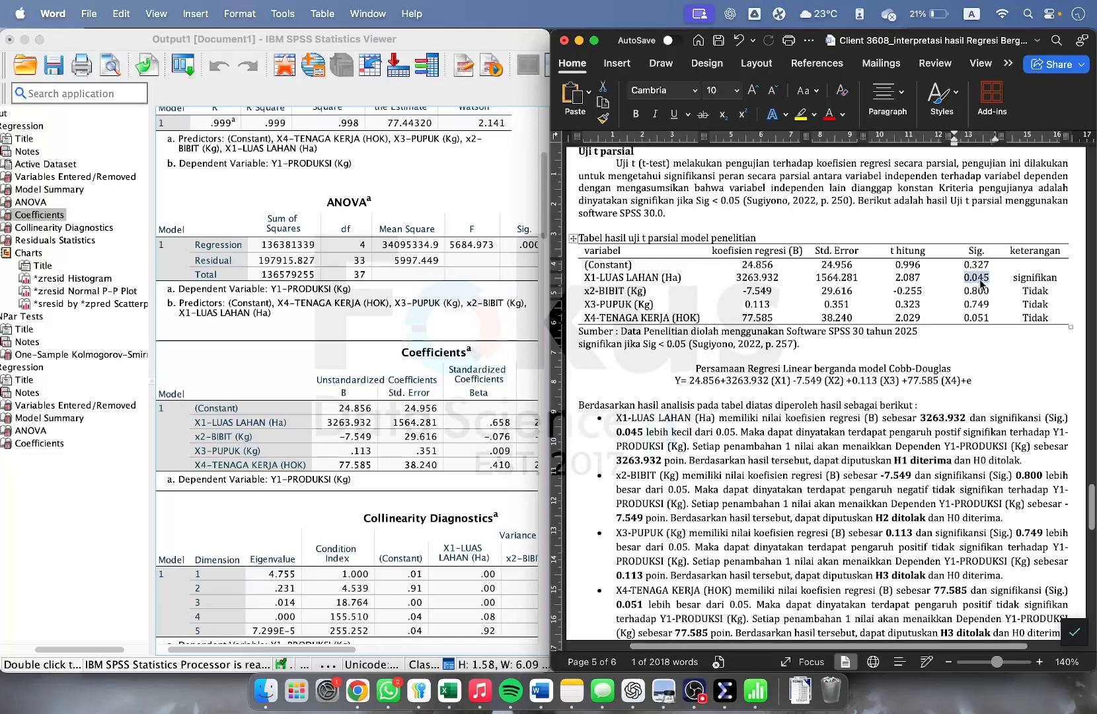
left_click(1029, 281)
left_click_drag(1021, 279, 1040, 280)
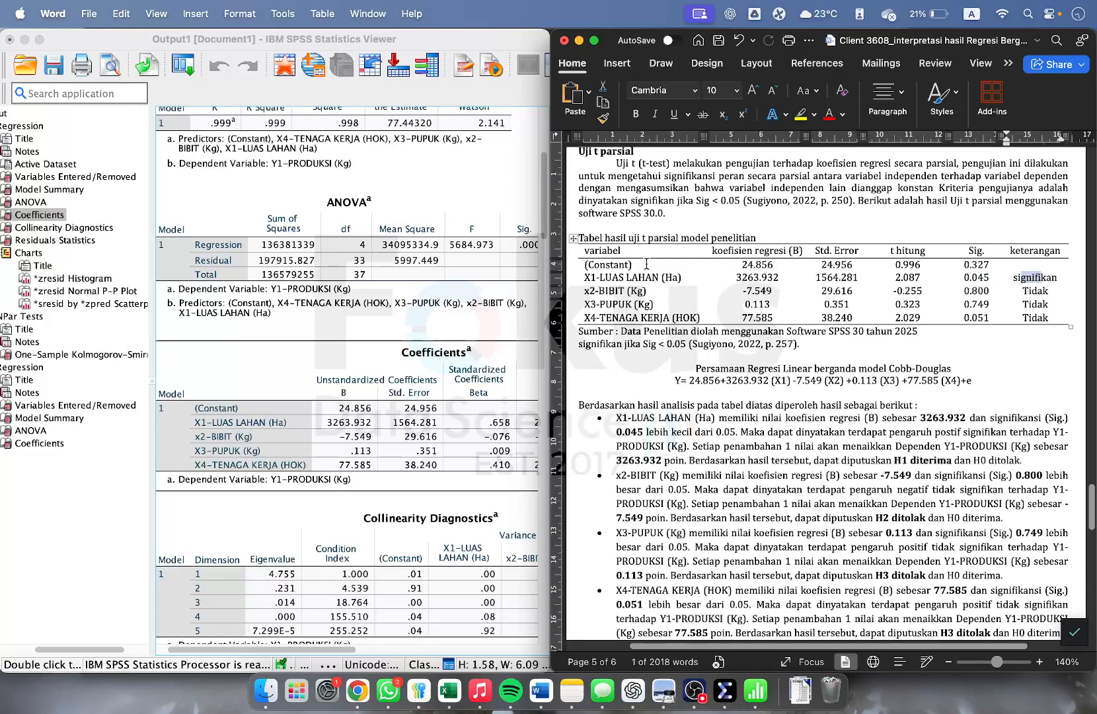
left_click_drag(584, 277, 656, 284)
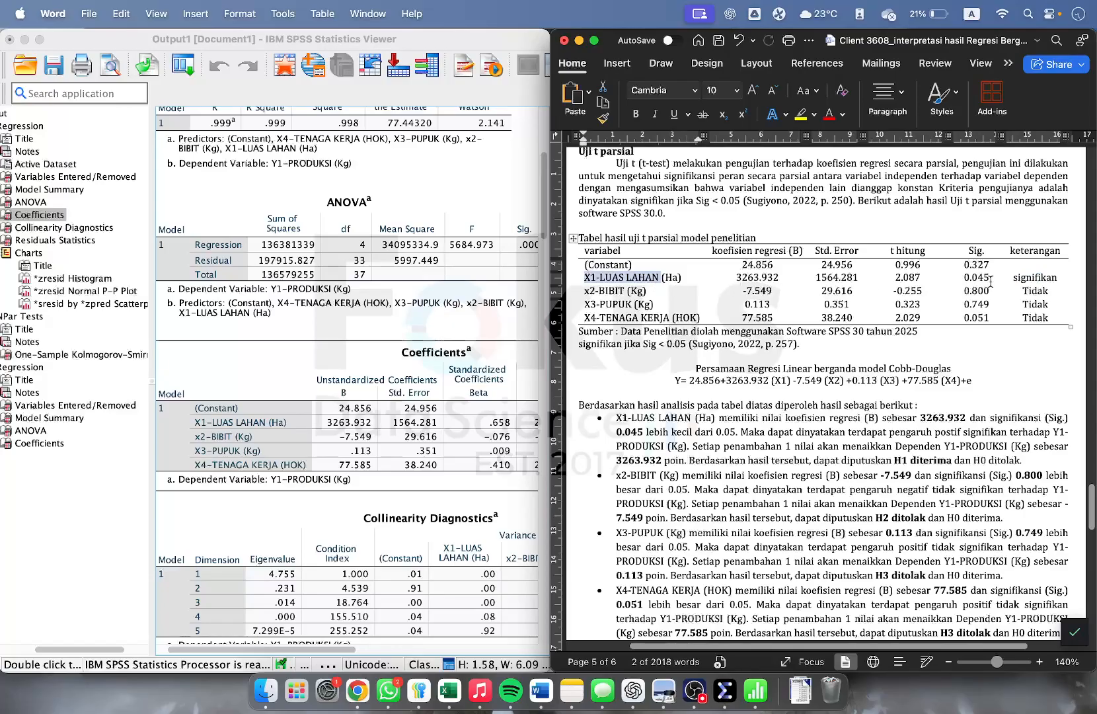
left_click(1029, 281)
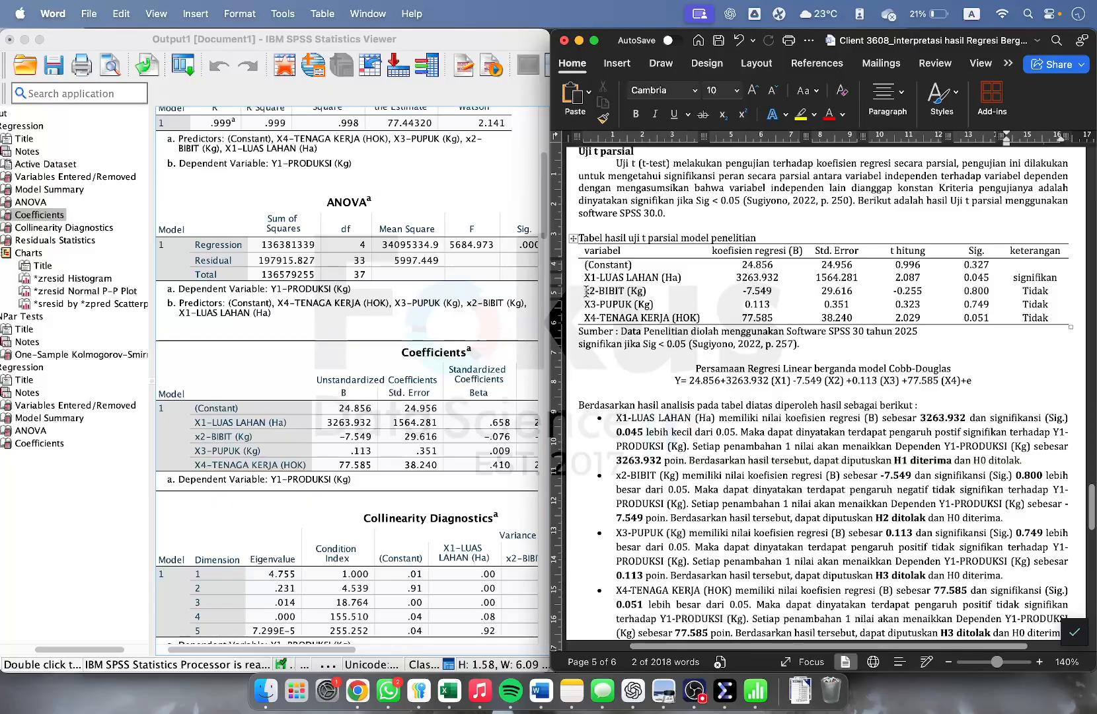
Examine the coefficient and Sig. value in the x2-BIBIT (Kg) row of the uji t parsial table.
left_click_drag(585, 291, 699, 299)
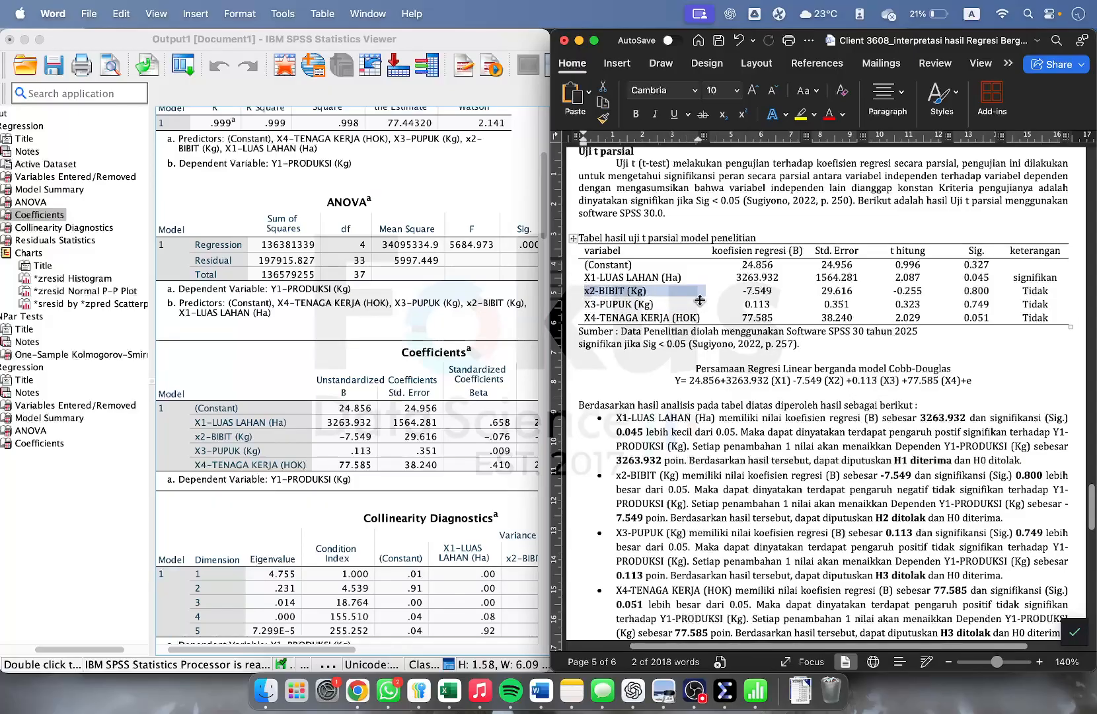
left_click(744, 294)
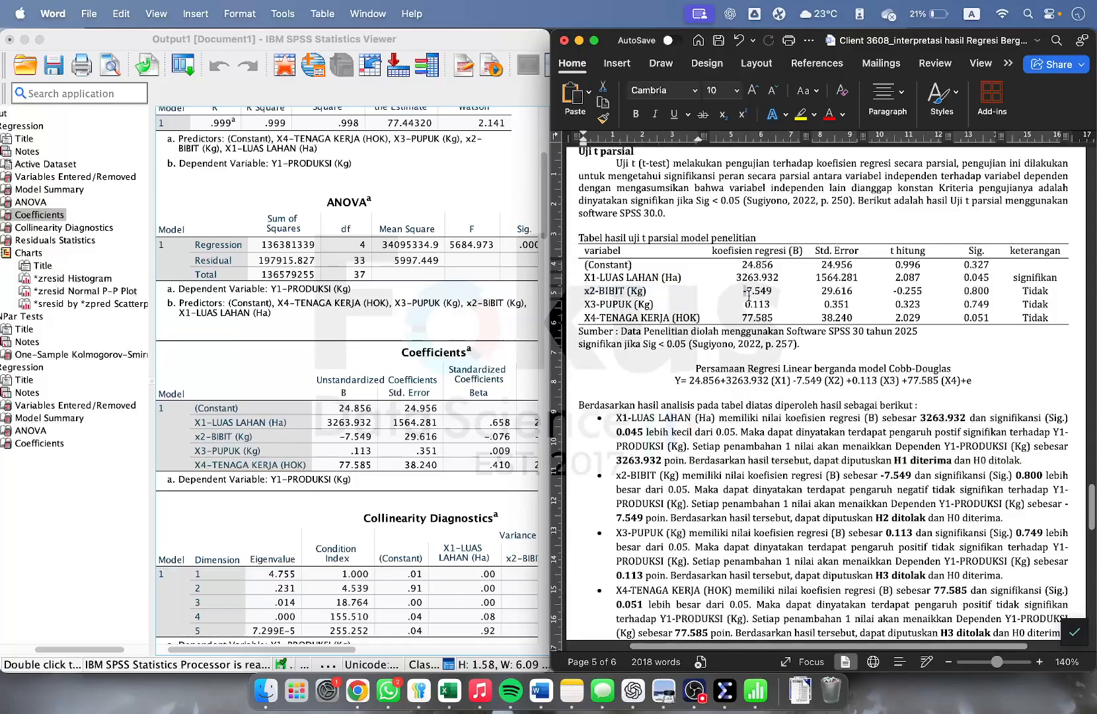
left_click_drag(973, 294, 982, 293)
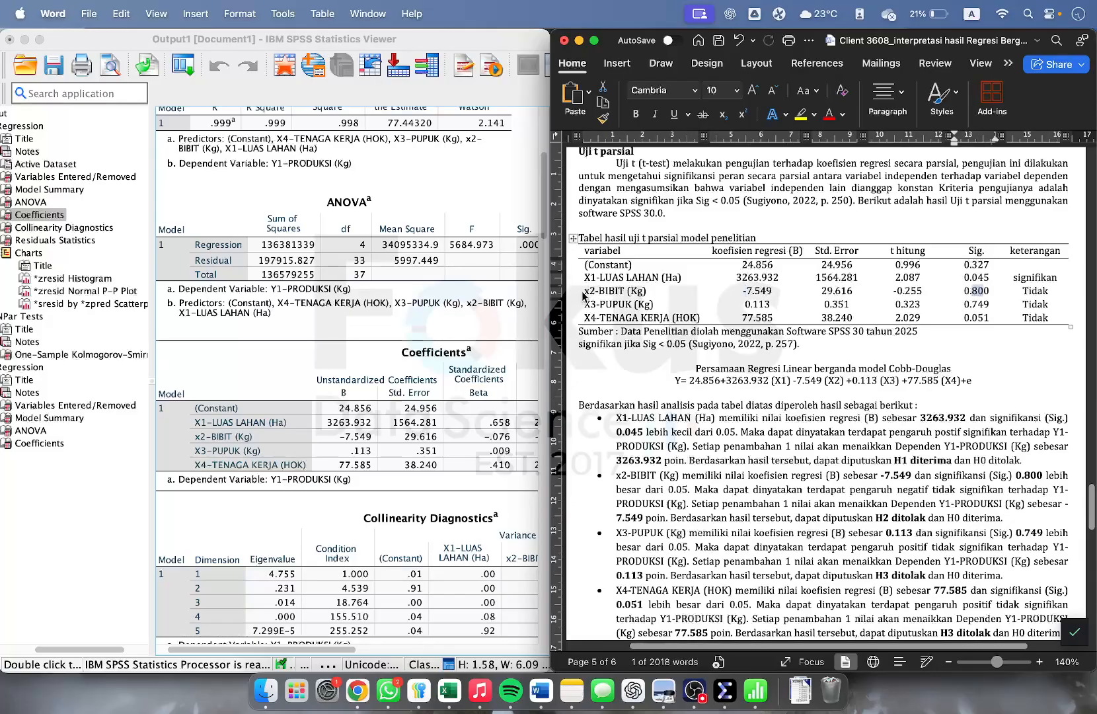
left_click_drag(585, 295, 976, 296)
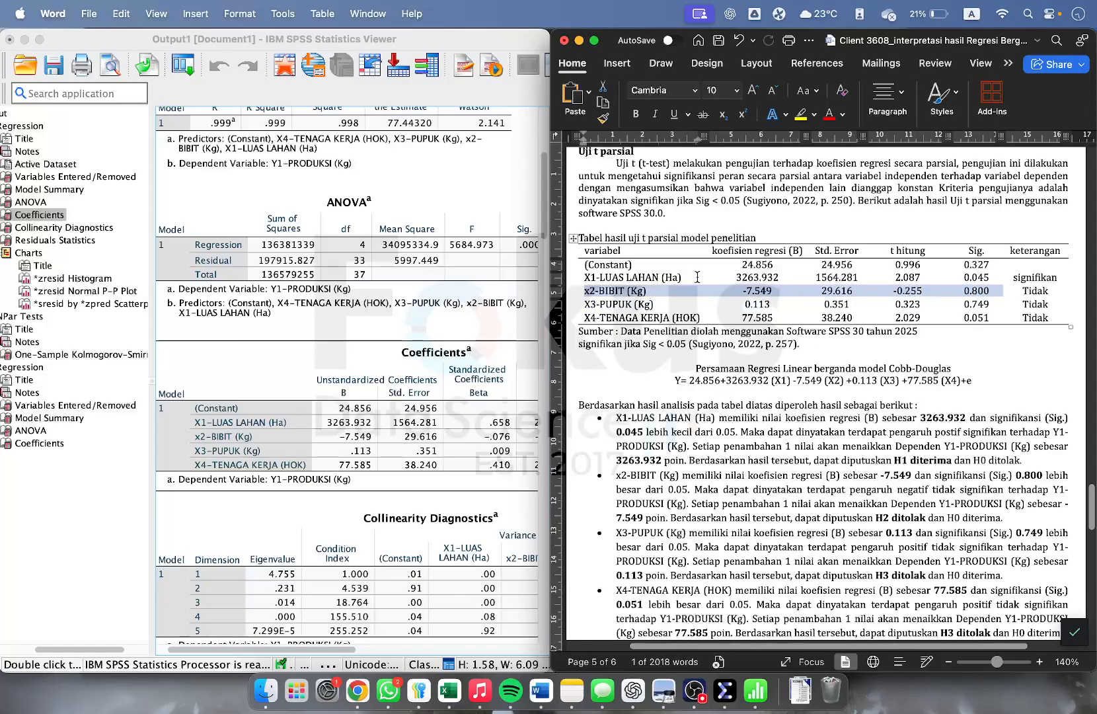
left_click(672, 294)
left_click(612, 296)
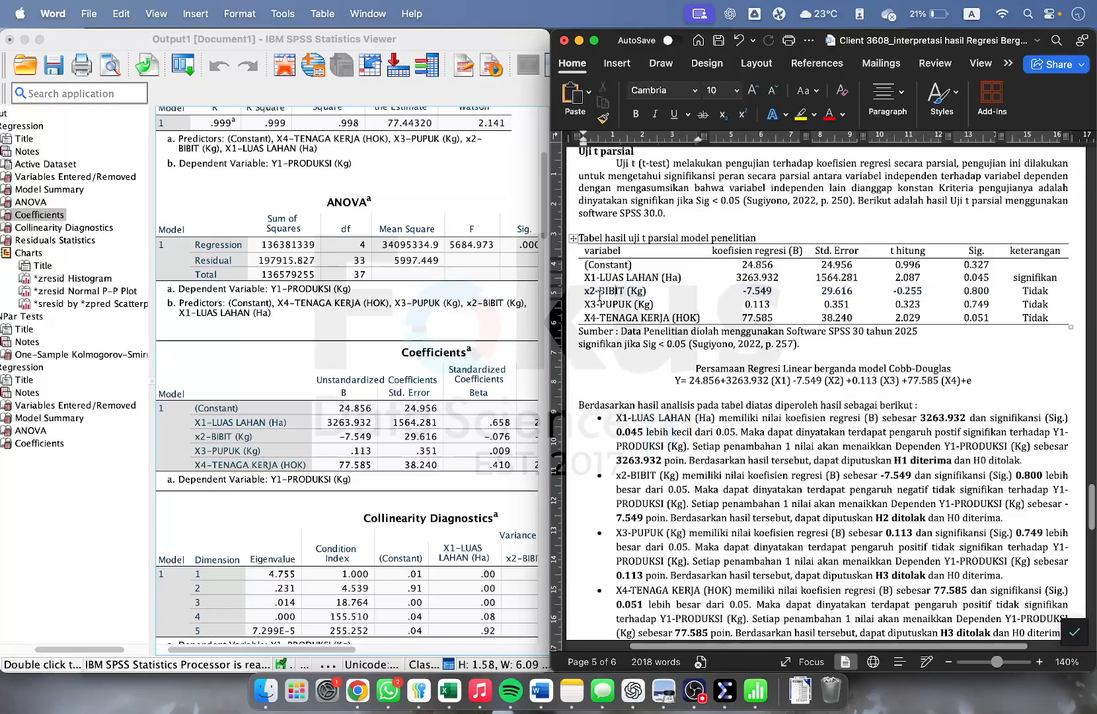
left_click_drag(587, 293, 732, 290)
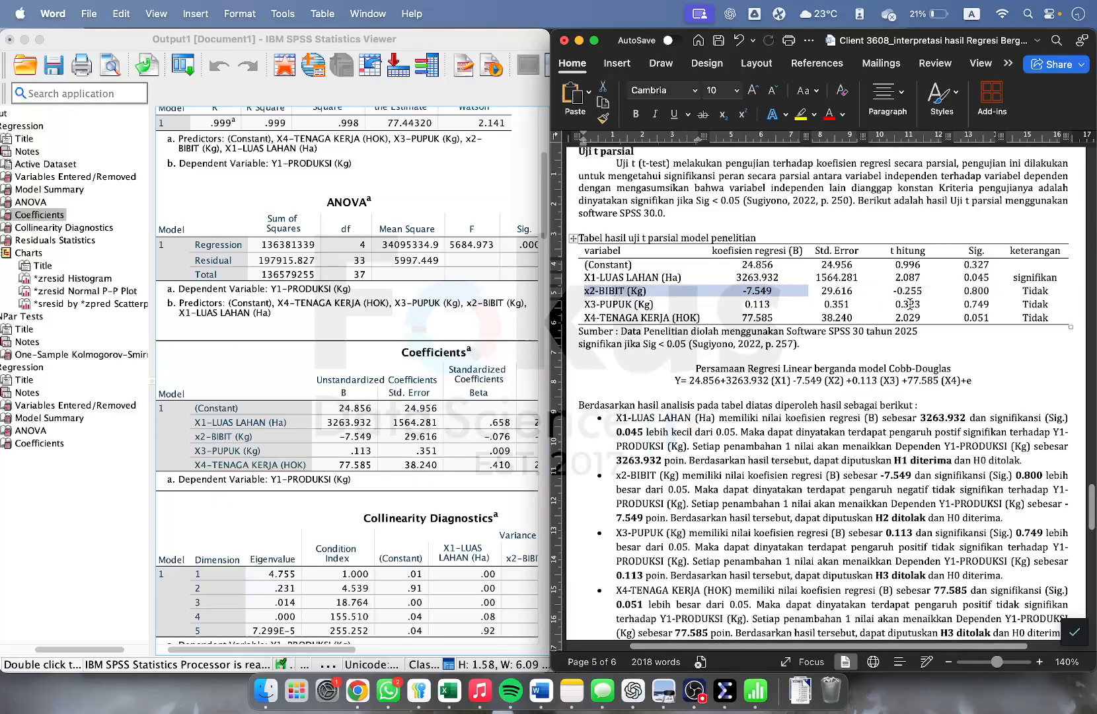
left_click(777, 444)
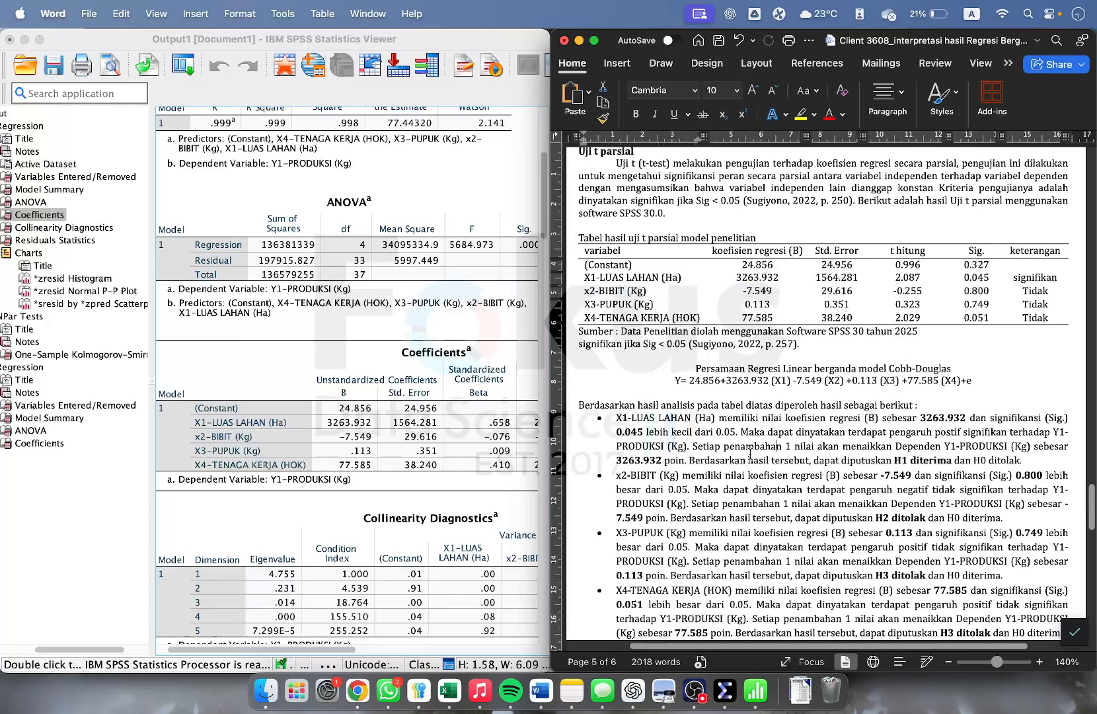
Examine the coefficients and Sig. values of X3-PUPUK and X4-TENAGA KERJA, and go through the report's interpretations down to Referensi.
left_click_drag(617, 305, 635, 304)
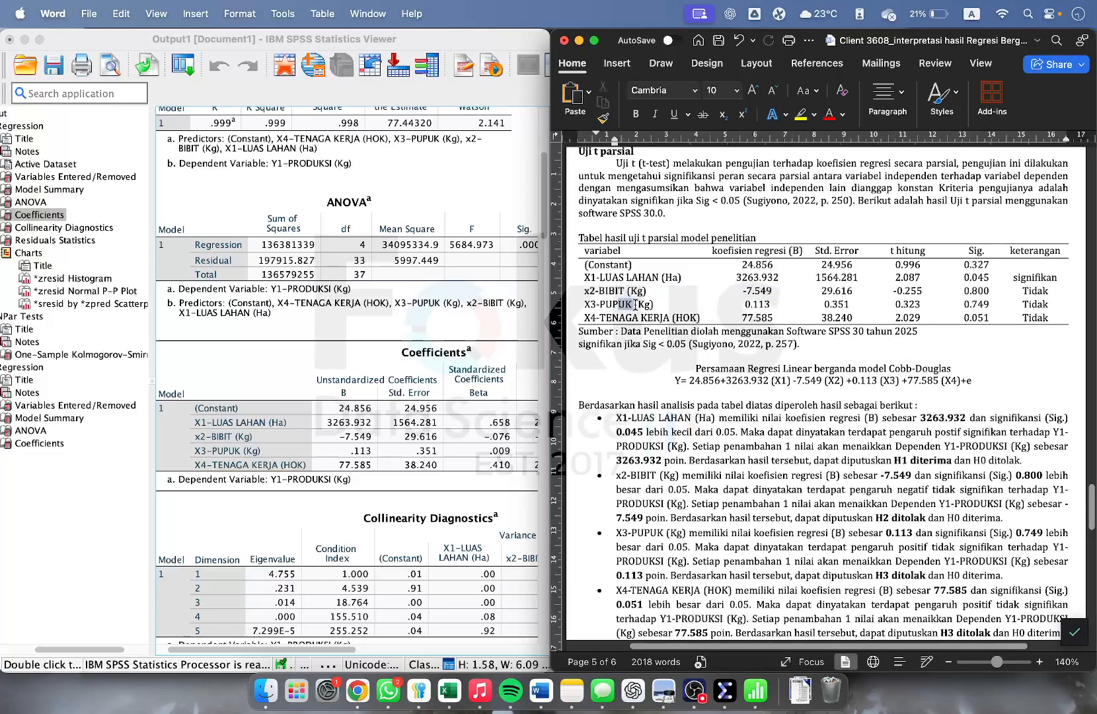
left_click(747, 304)
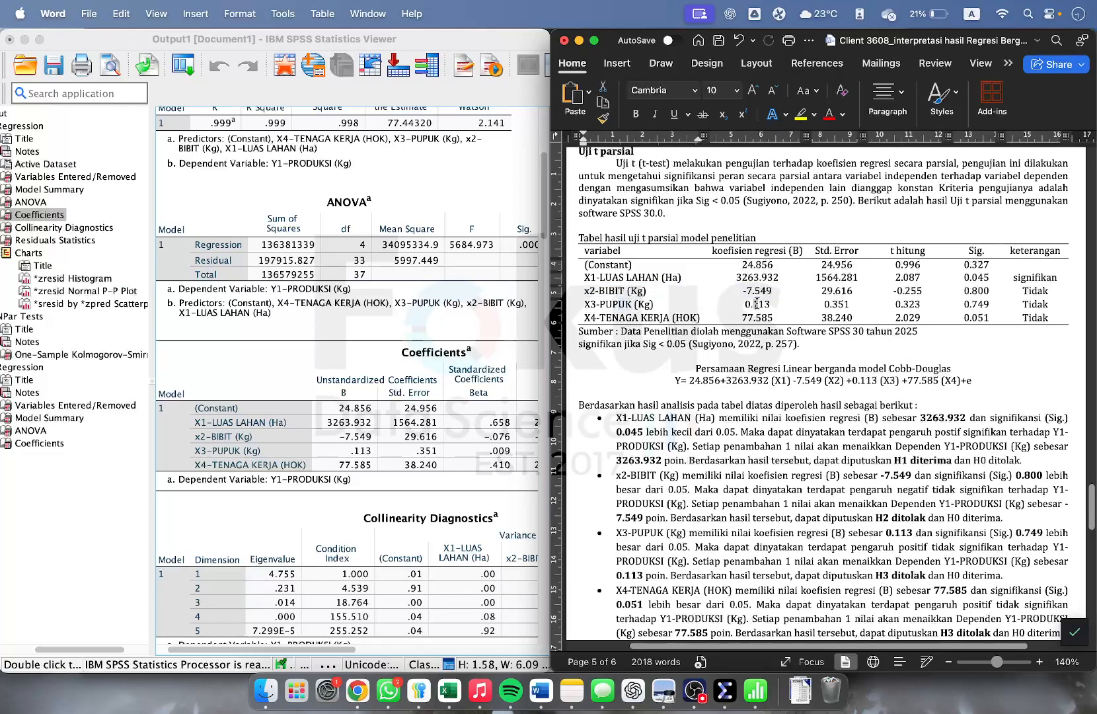
left_click(979, 305)
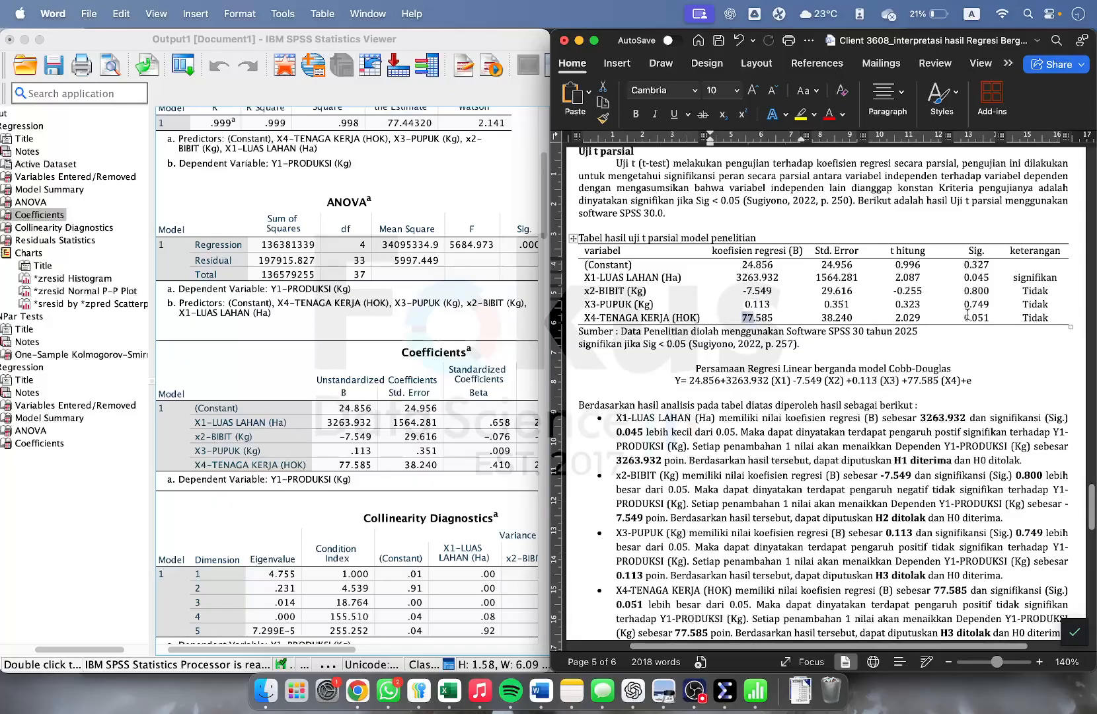
left_click_drag(964, 317, 990, 317)
left_click(851, 467)
scroll(851, 468, "down", 5)
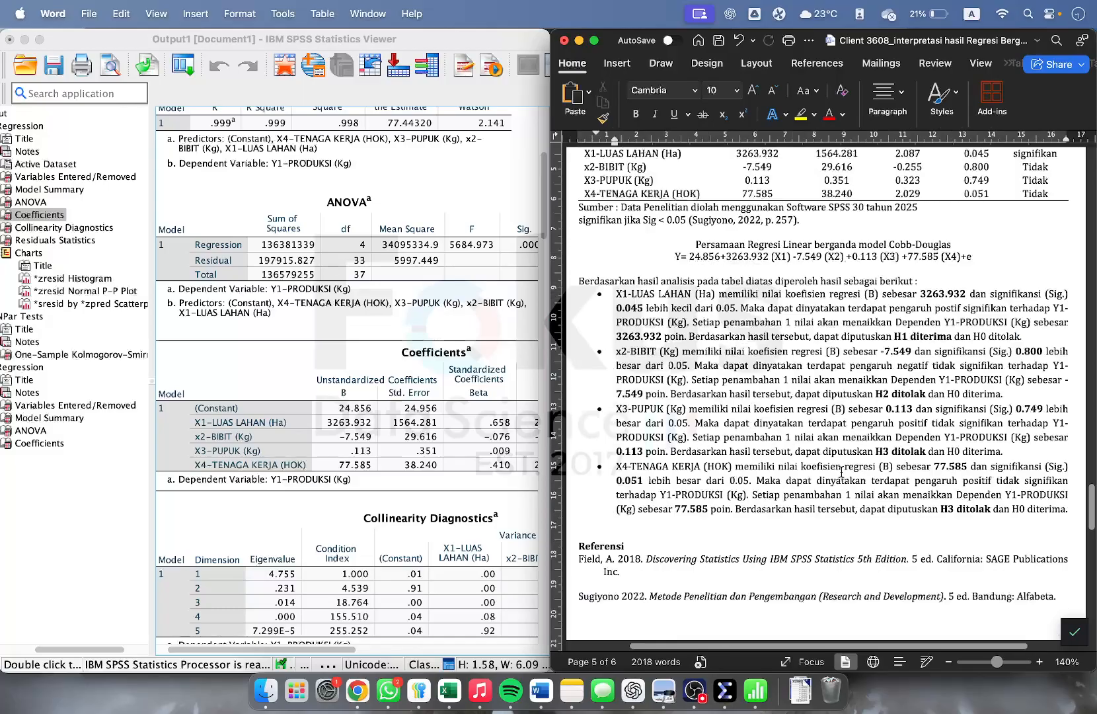
scroll(470, 405, "down", 10)
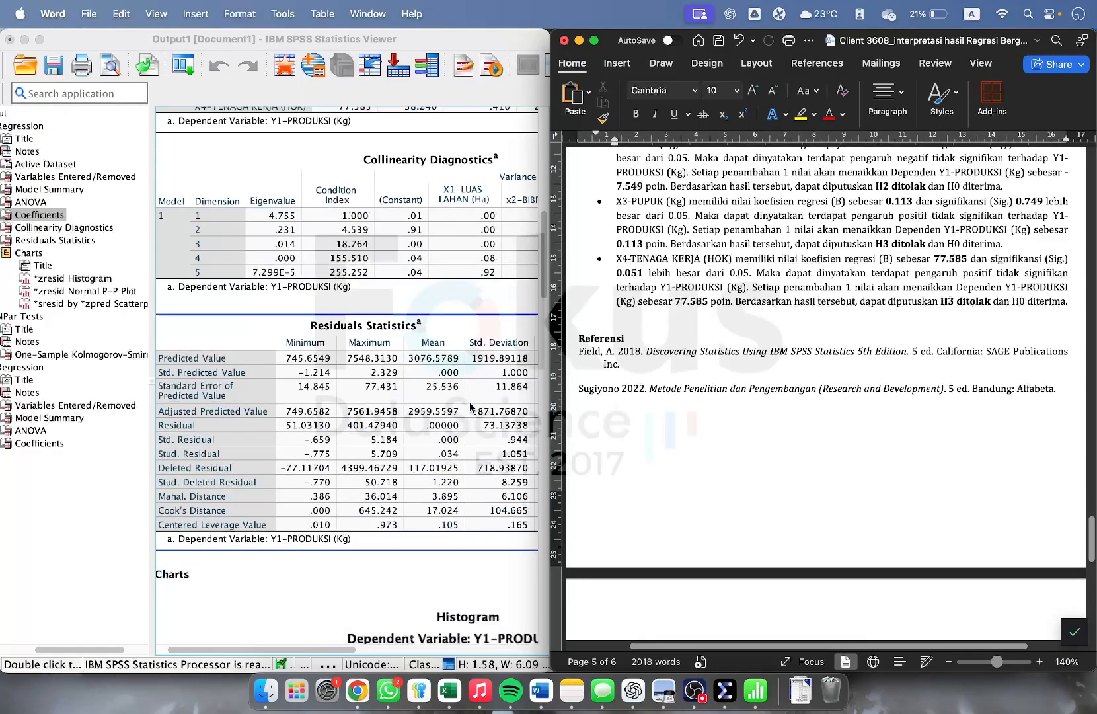
Copy the Model Summary table of the Y1-PRODUKSI regression from the SPSS output.
scroll(469, 405, "up", 15)
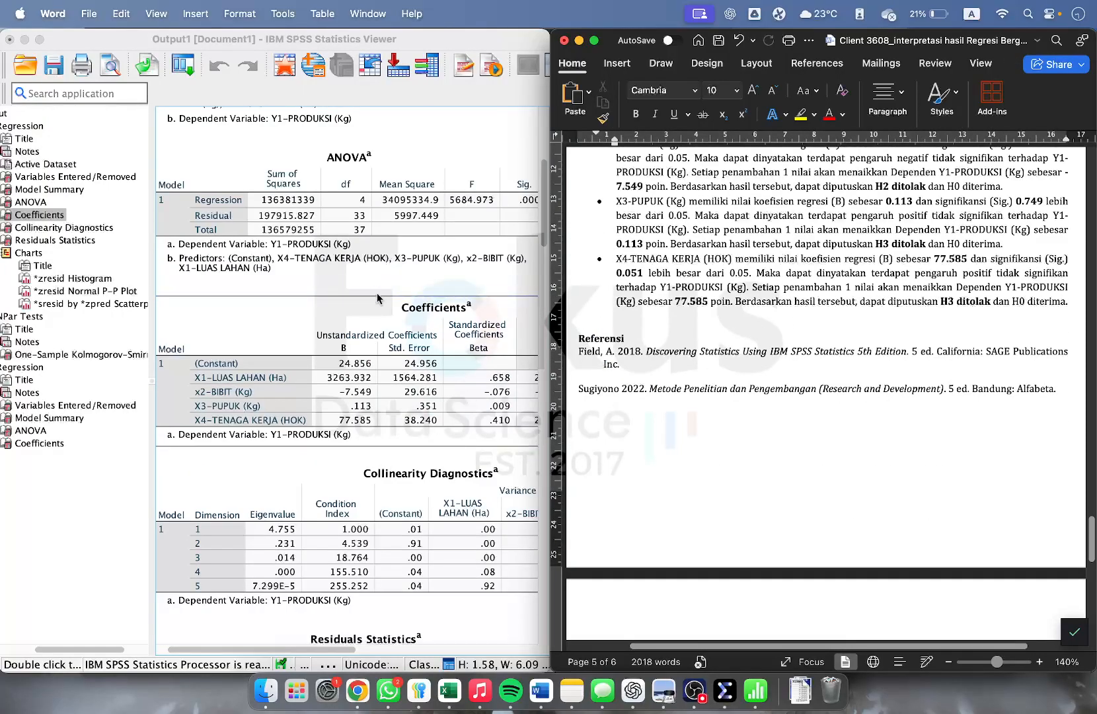
left_click(361, 360)
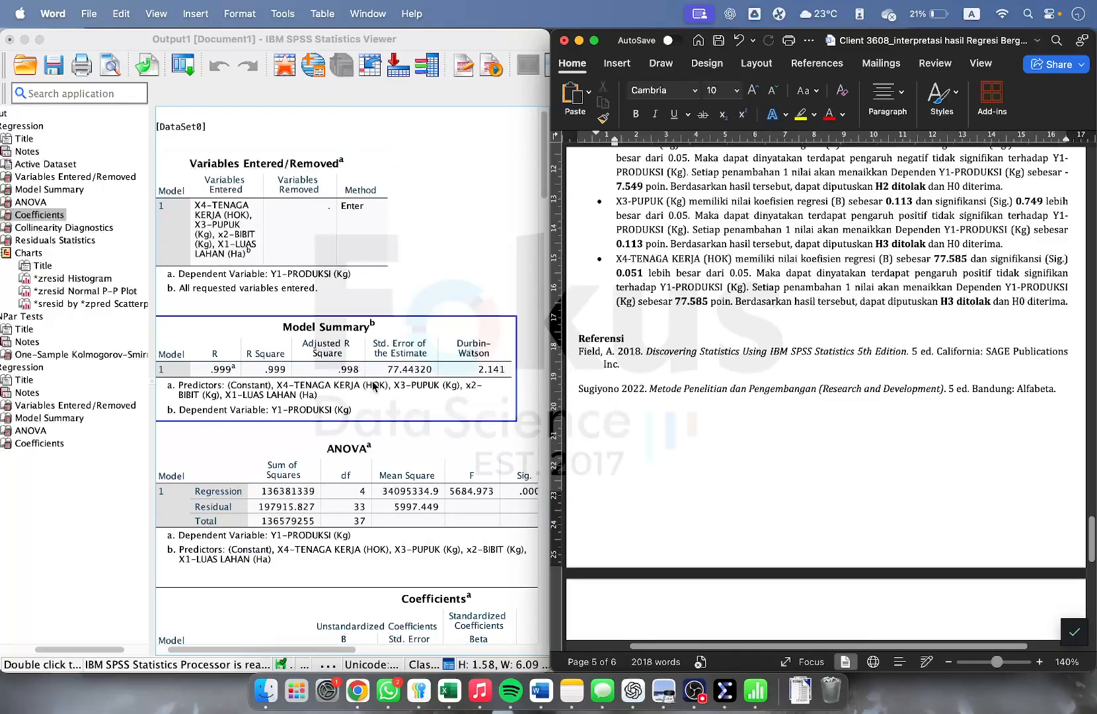
scroll(389, 387, "down", 6)
left_click(416, 381)
scroll(429, 317, "up", 5)
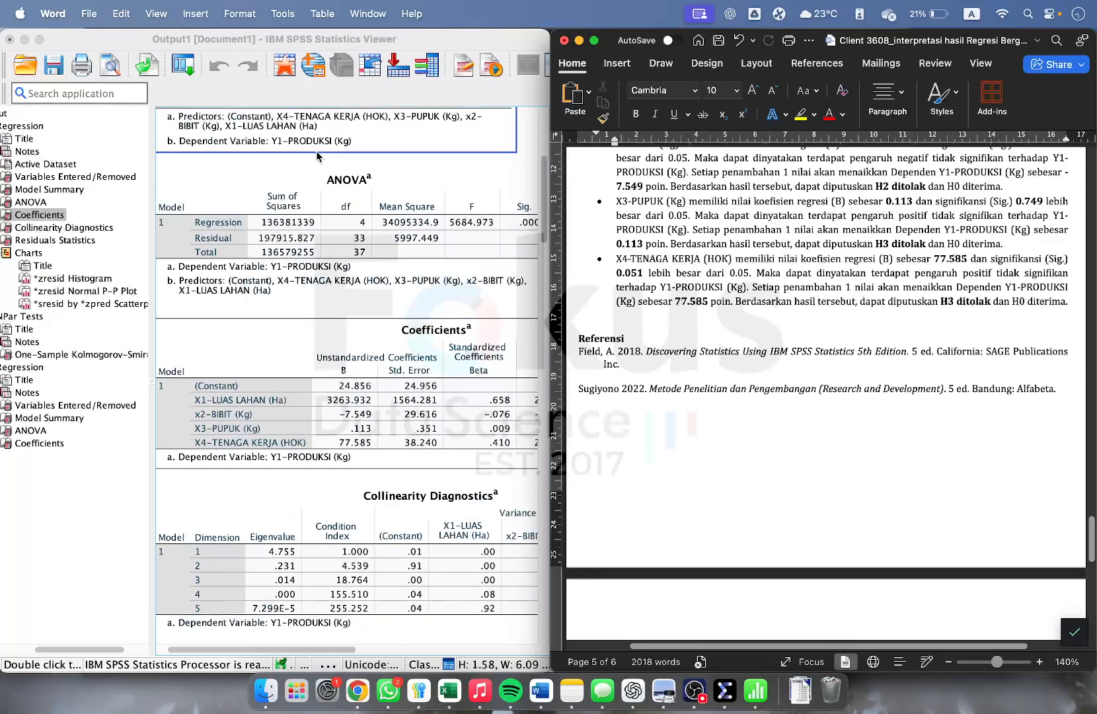
left_click(445, 258)
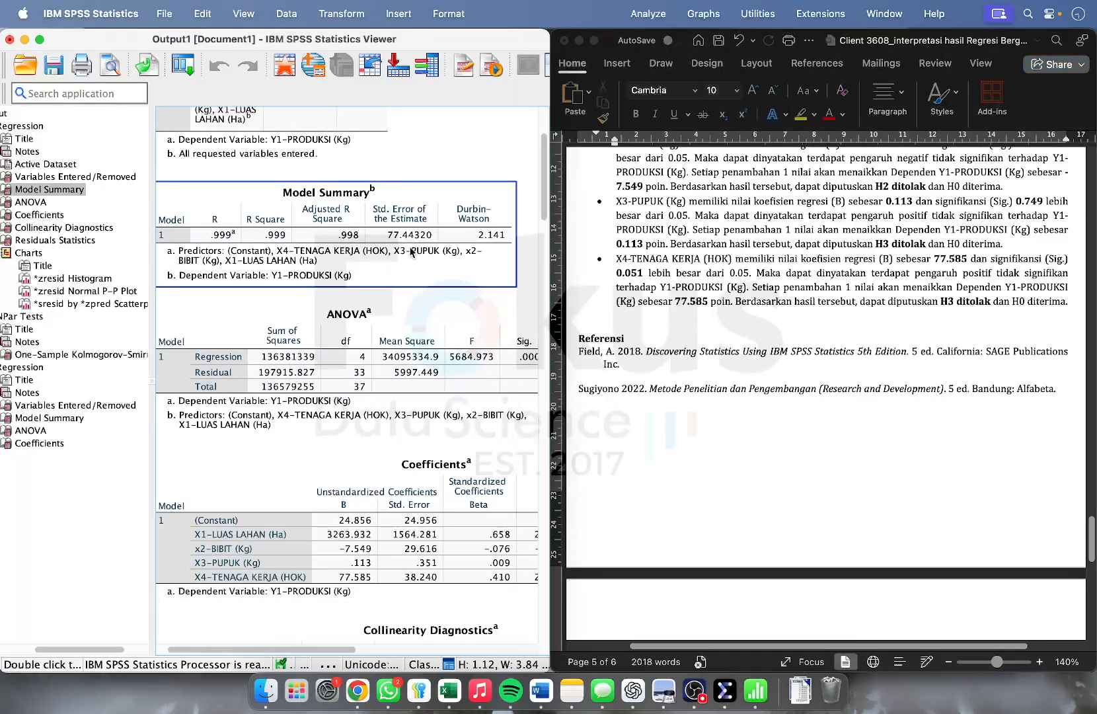
right_click(411, 251)
left_click(434, 274)
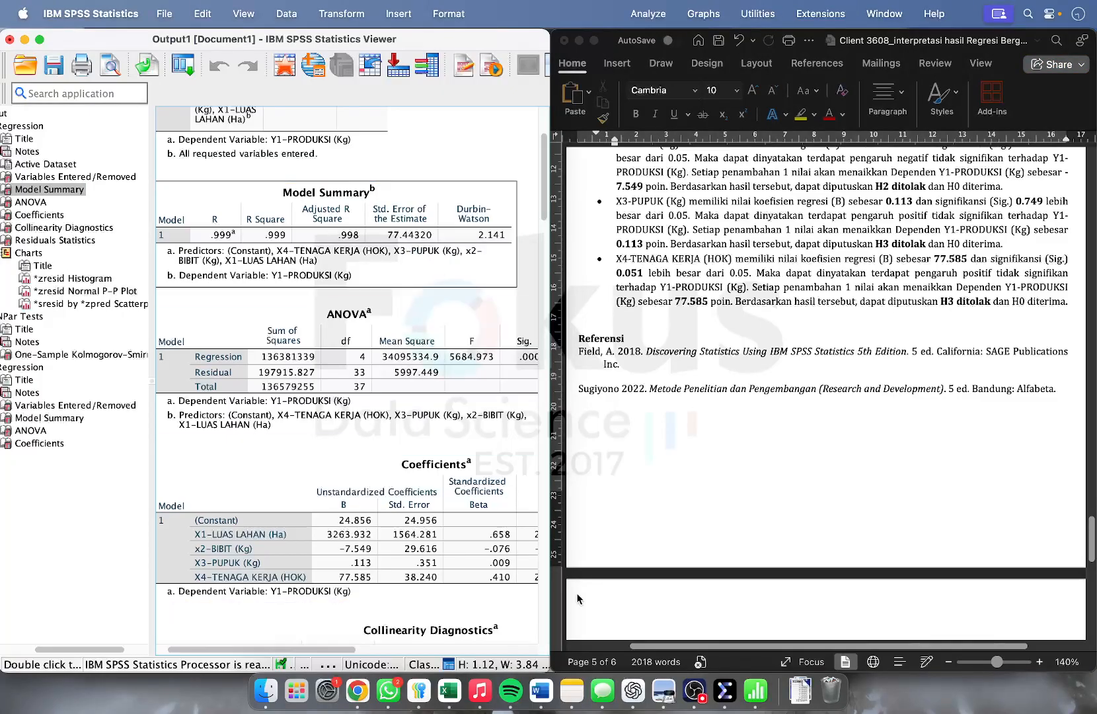
Switch to the Excel workbook and add a blank worksheet directly after the data sheet.
left_click(456, 692)
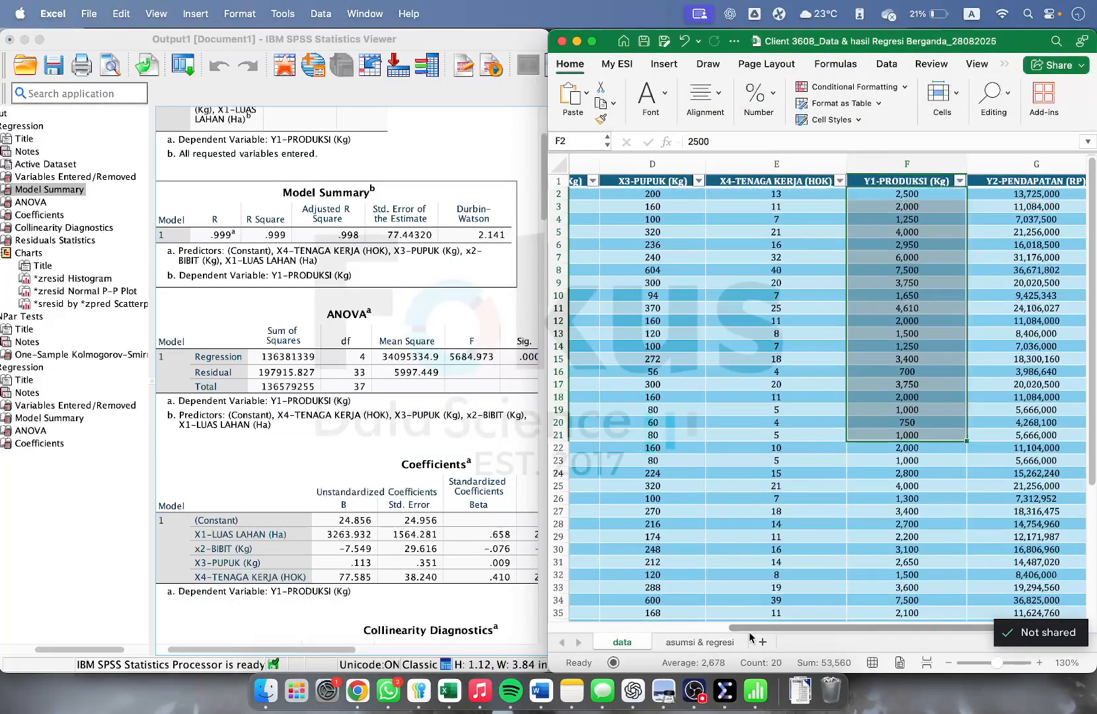
left_click(681, 641)
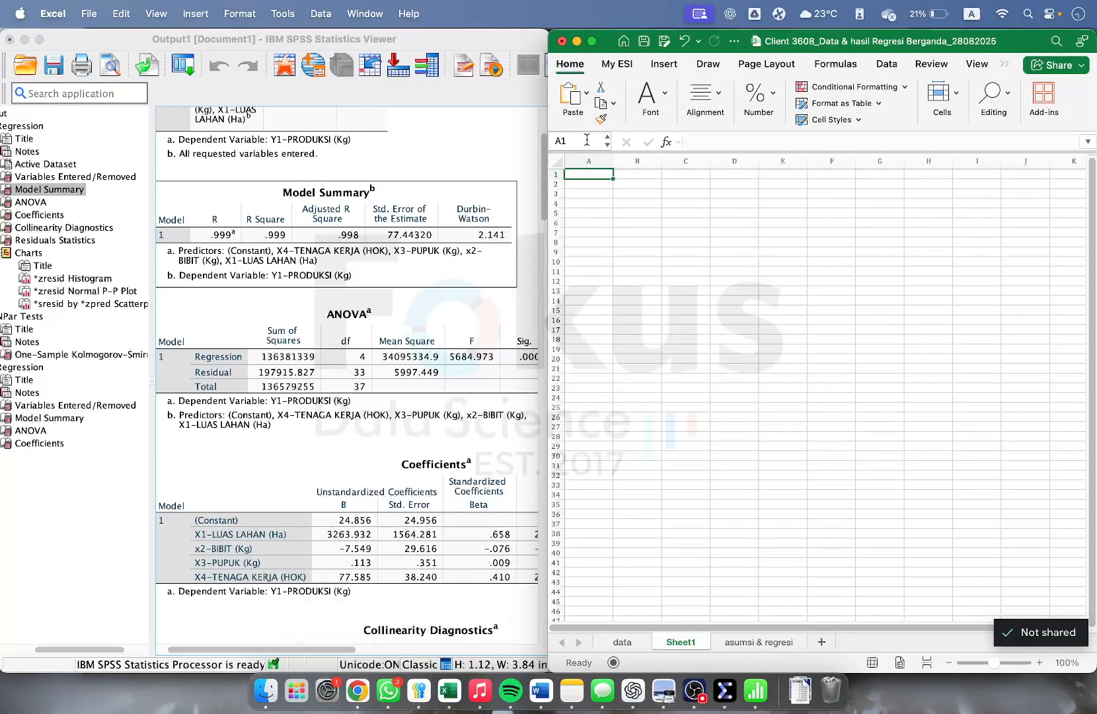
Paste the copied Model Summary table into Sheet1 at cell A1 using Paste Special with the Text format.
right_click(593, 176)
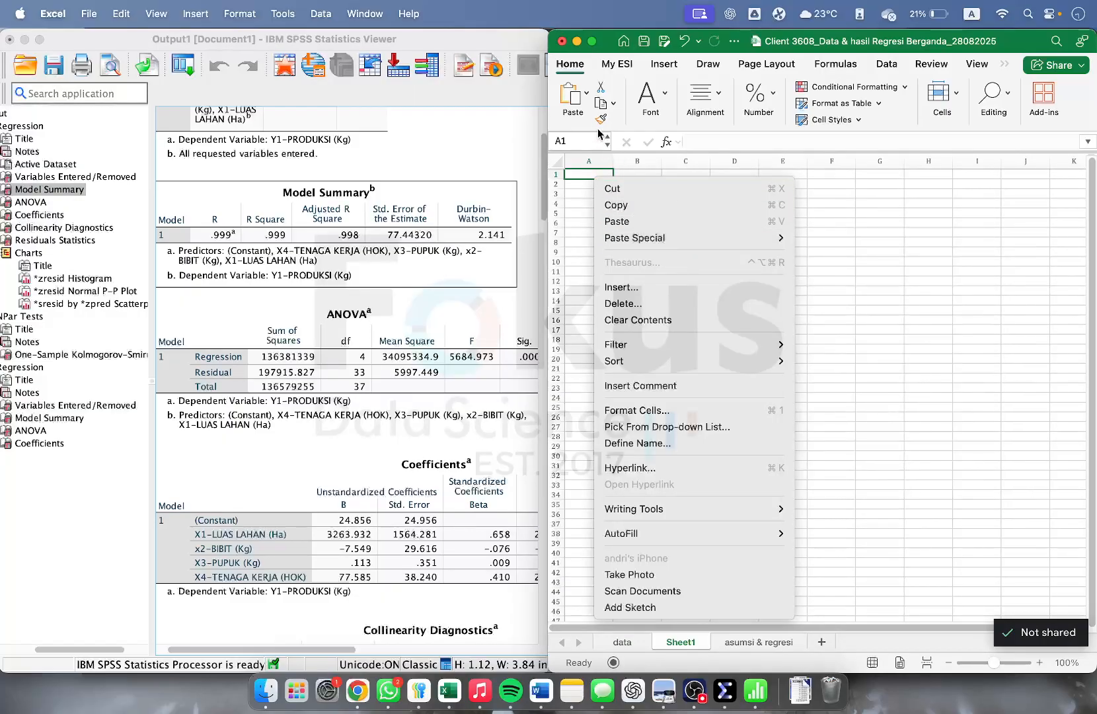
left_click(586, 96)
left_click(586, 94)
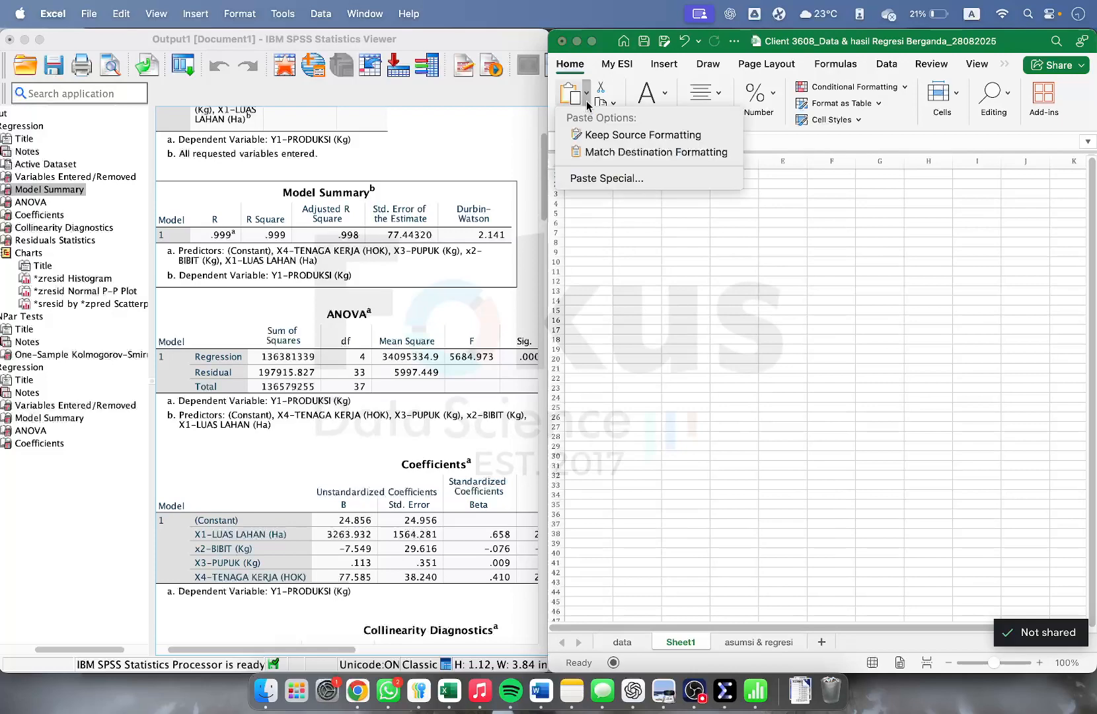
left_click(606, 177)
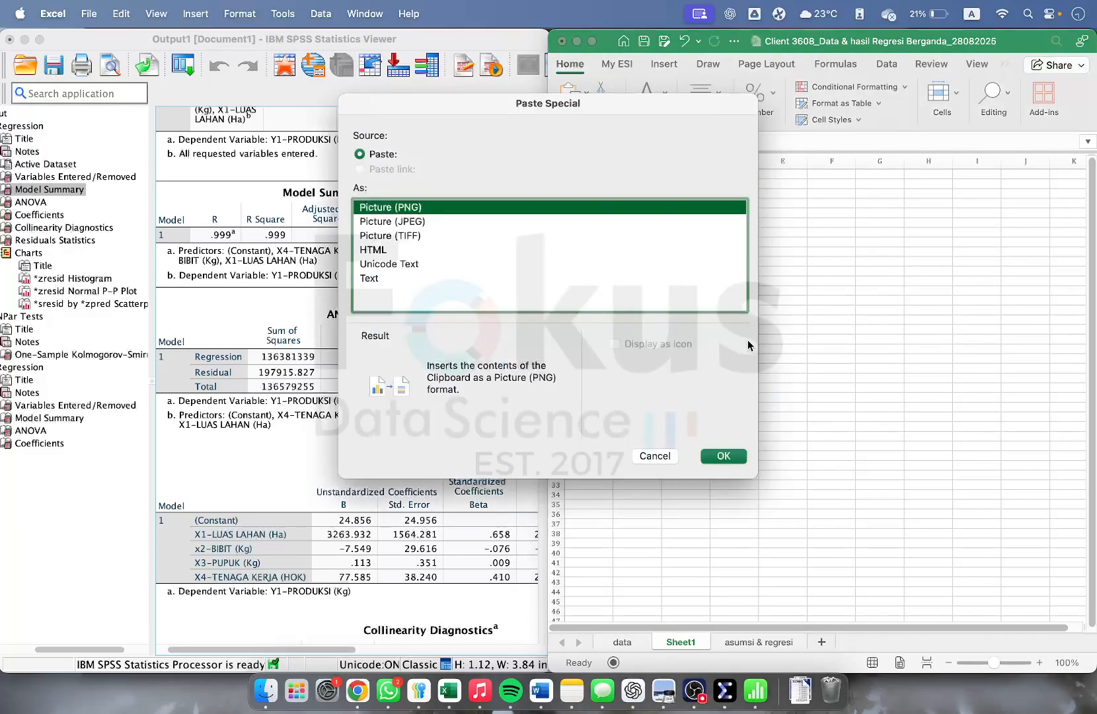
left_click(570, 280)
left_click(724, 456)
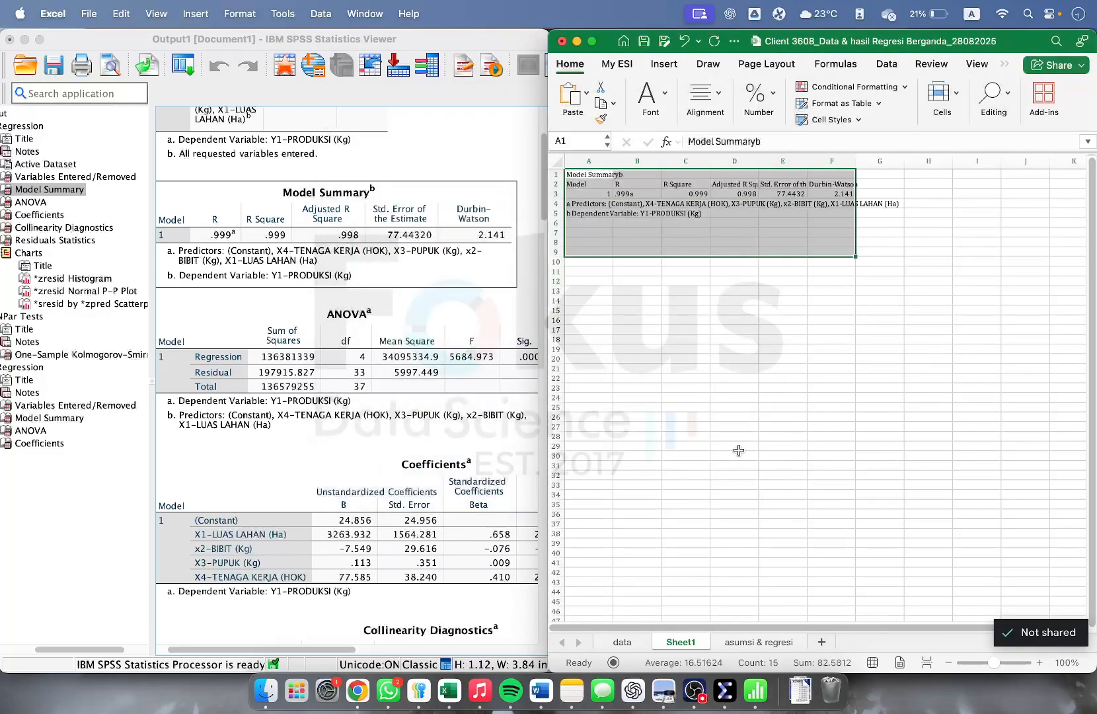
left_click(823, 271)
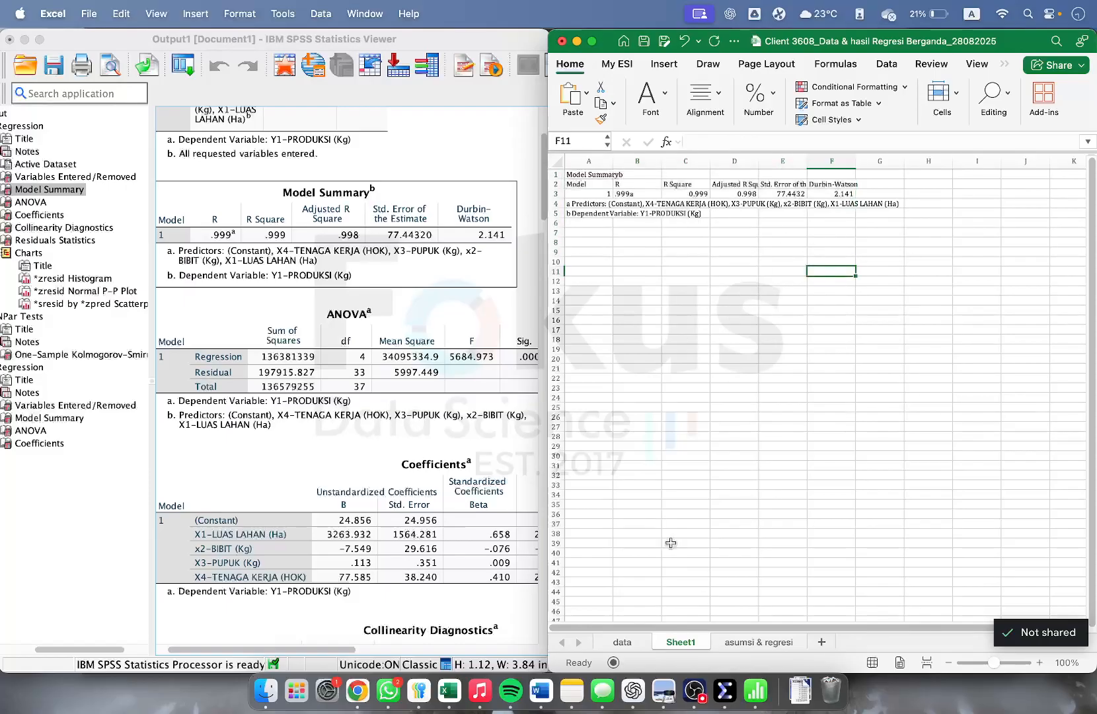
Examine the Model Summary, ANOVA and Coefficients tables already pasted on the asumsi & regresi sheet.
left_click(755, 641)
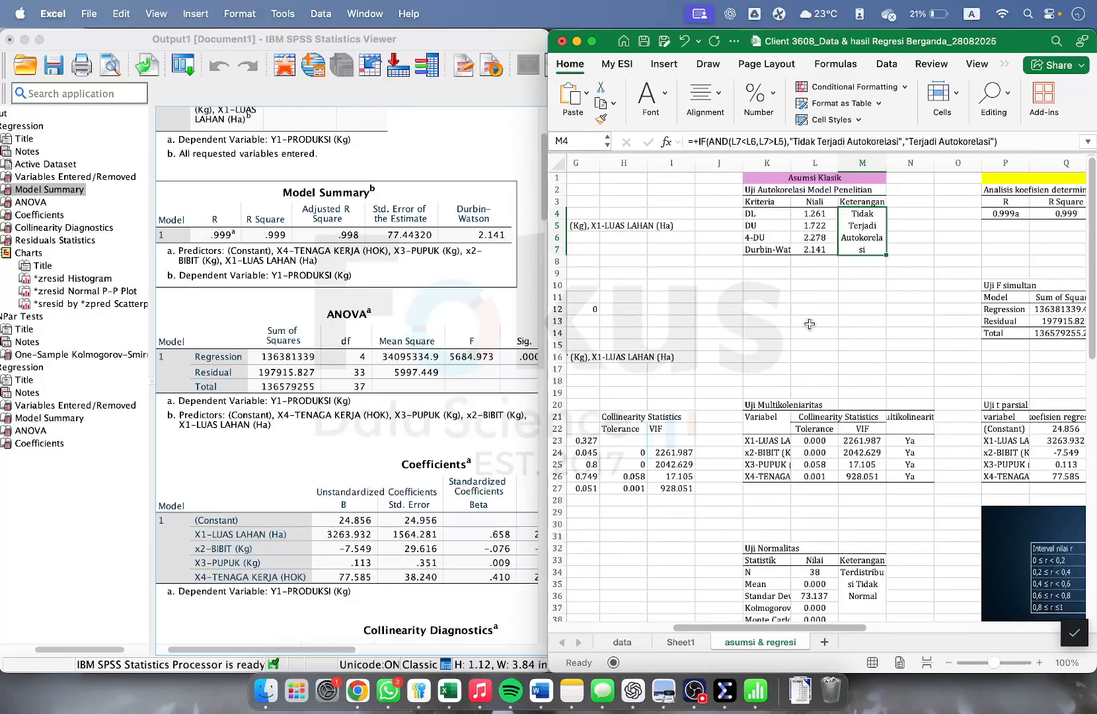
scroll(809, 323, "left", 6)
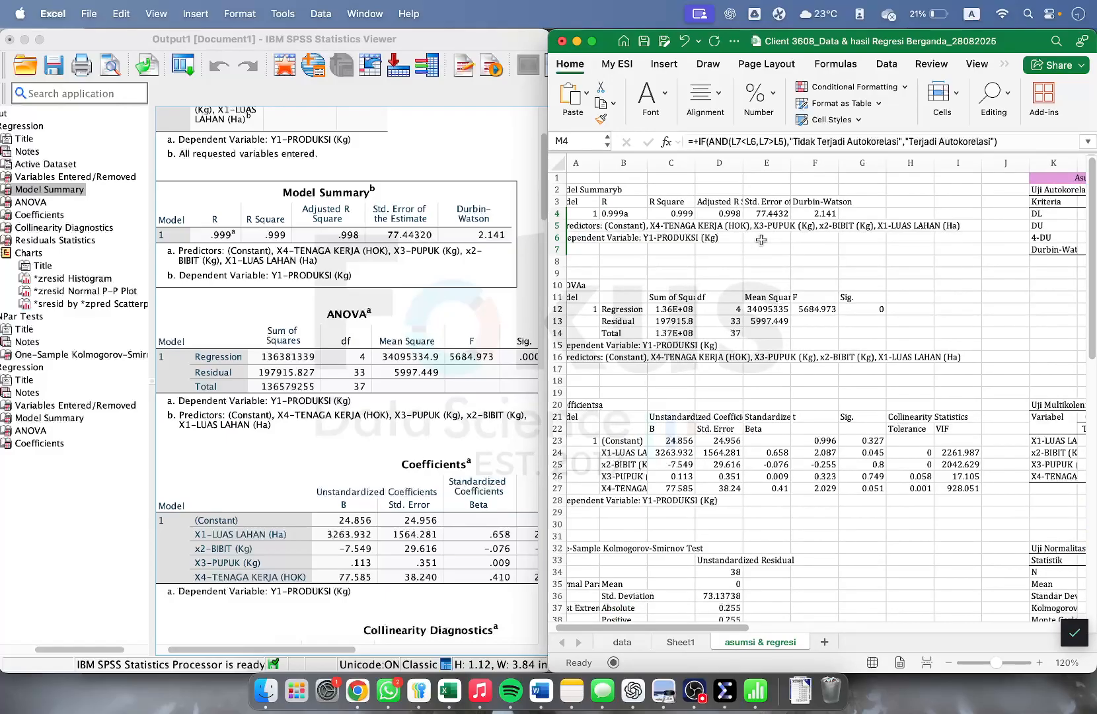
left_click(694, 691)
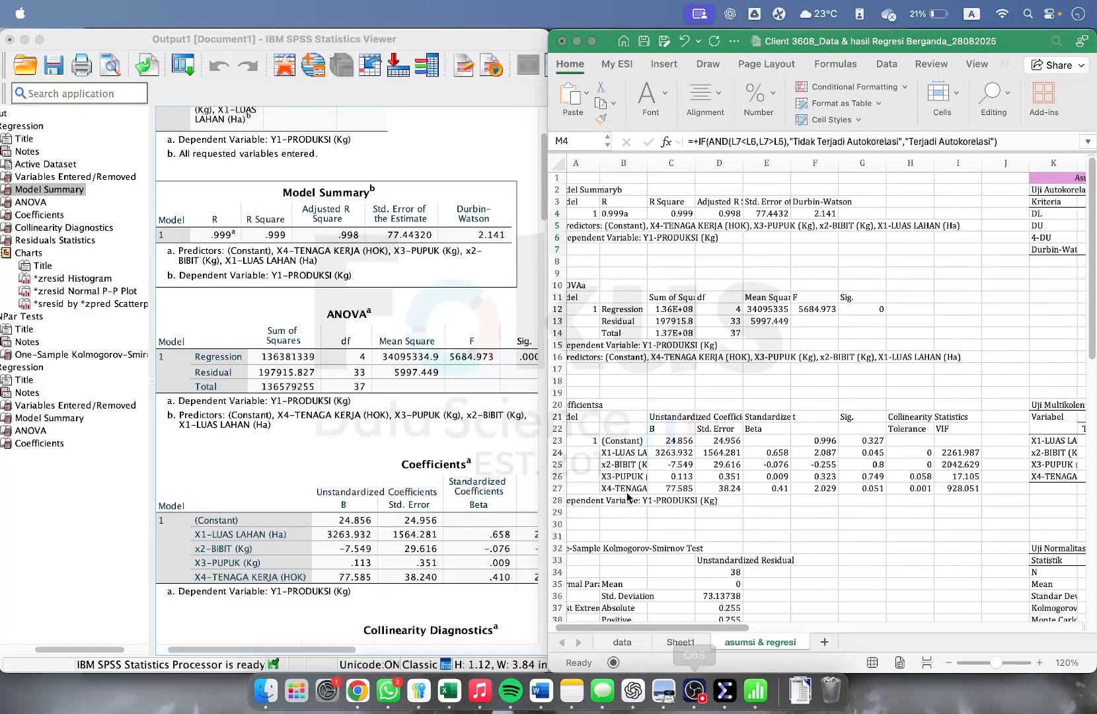